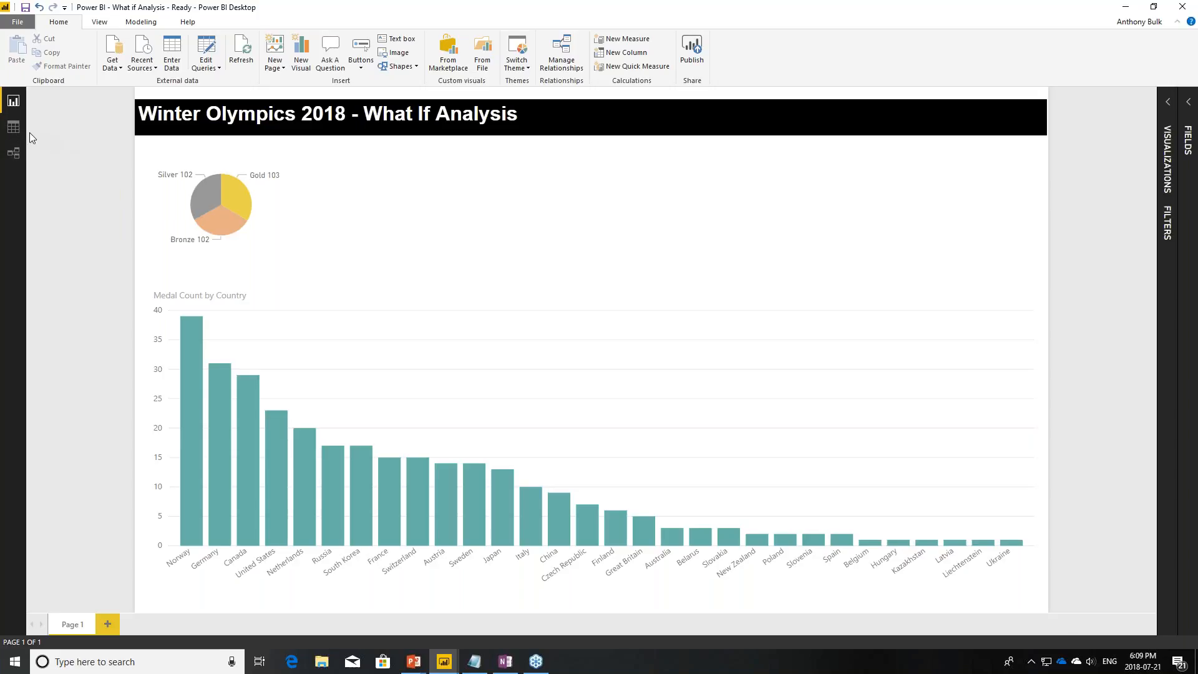
# Step: Review the relationships between the model's tables and return to the report page
pyautogui.click(14, 153)
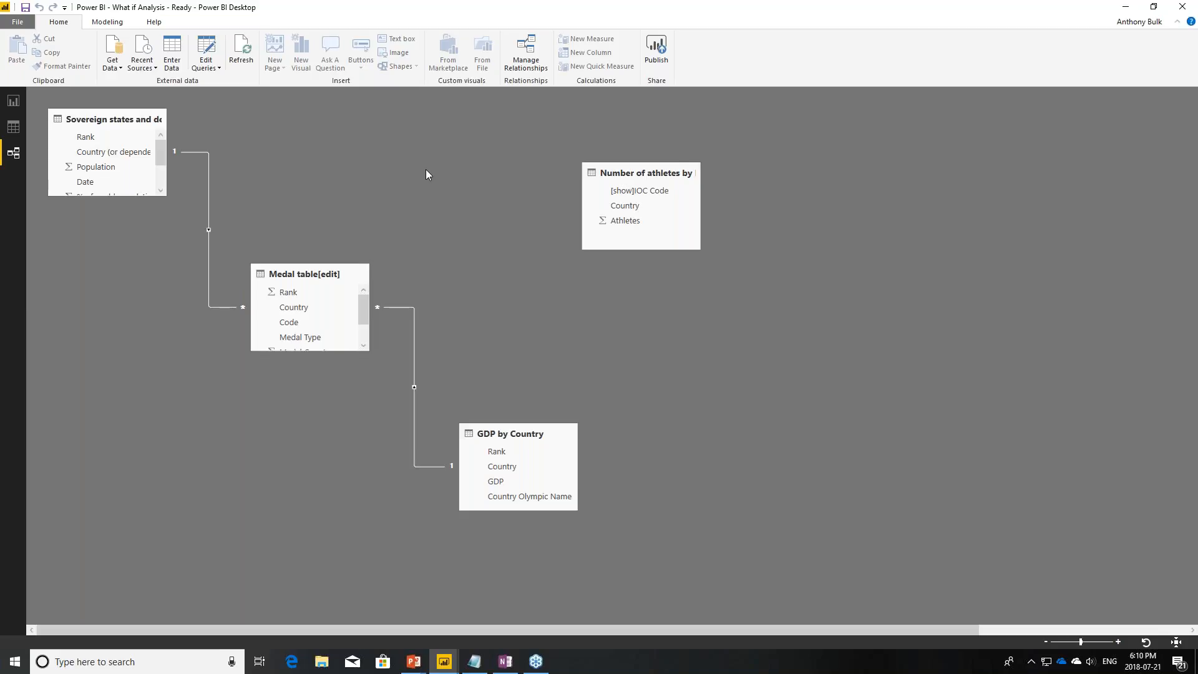
pyautogui.click(14, 103)
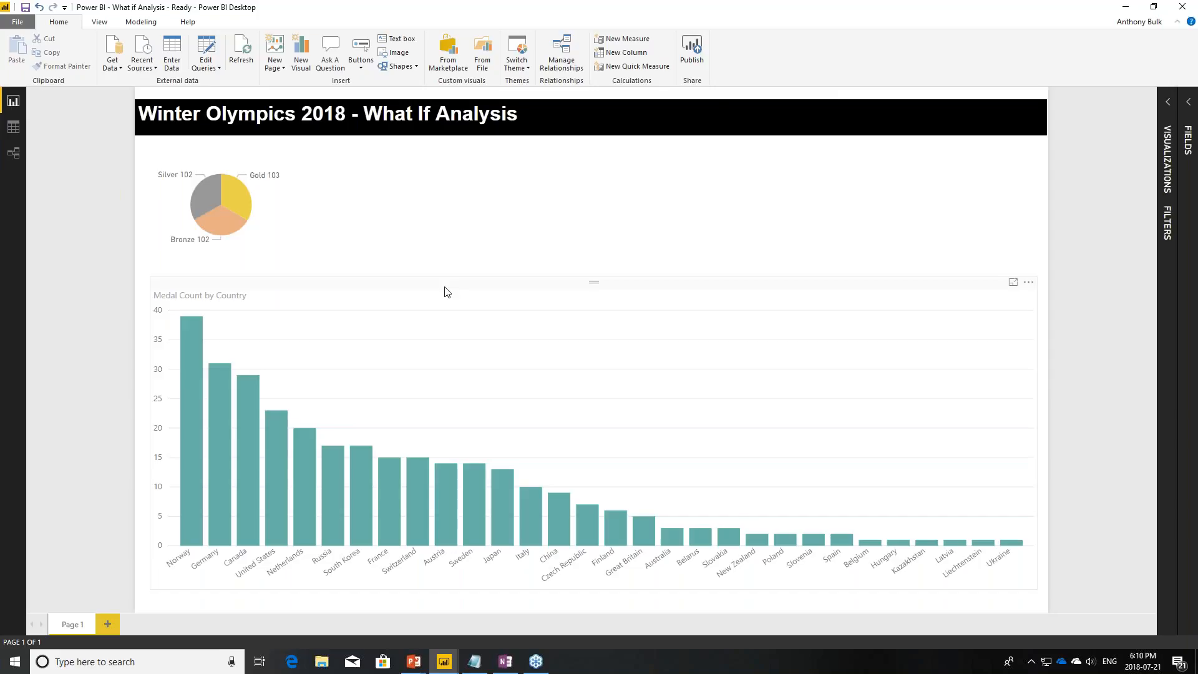
# Step: Cross-highlight the Medal Count by Country chart by the Gold and Silver pie slices, and clear the highlight
pyautogui.click(234, 195)
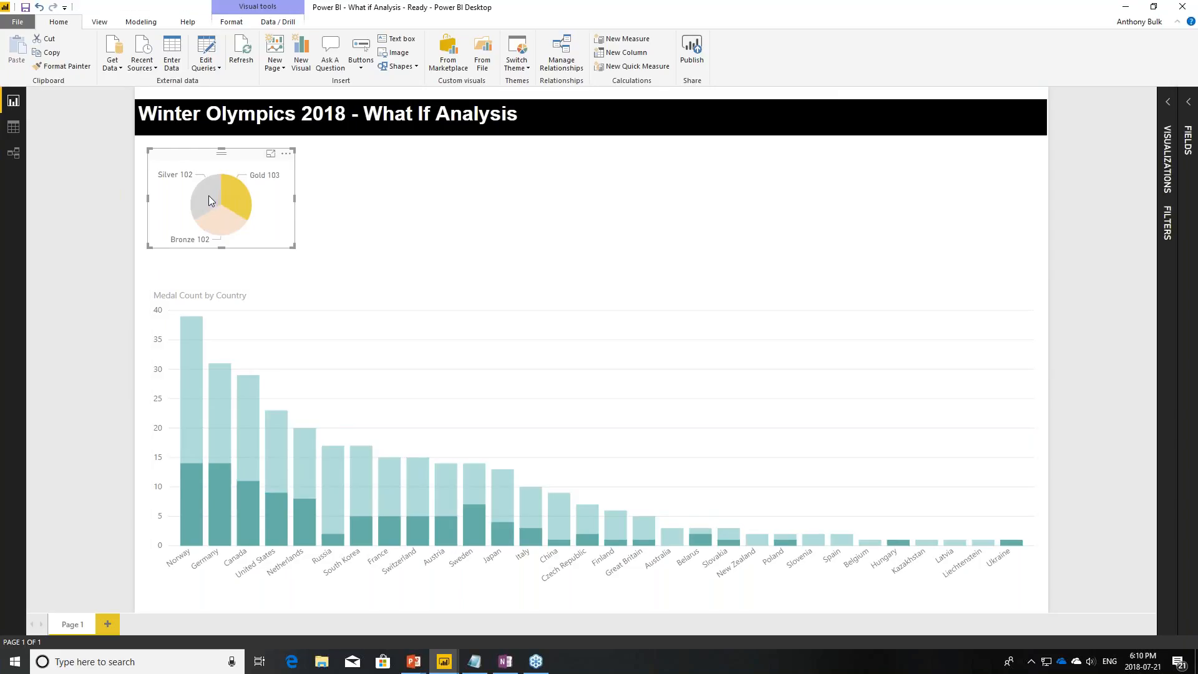
pyautogui.click(209, 196)
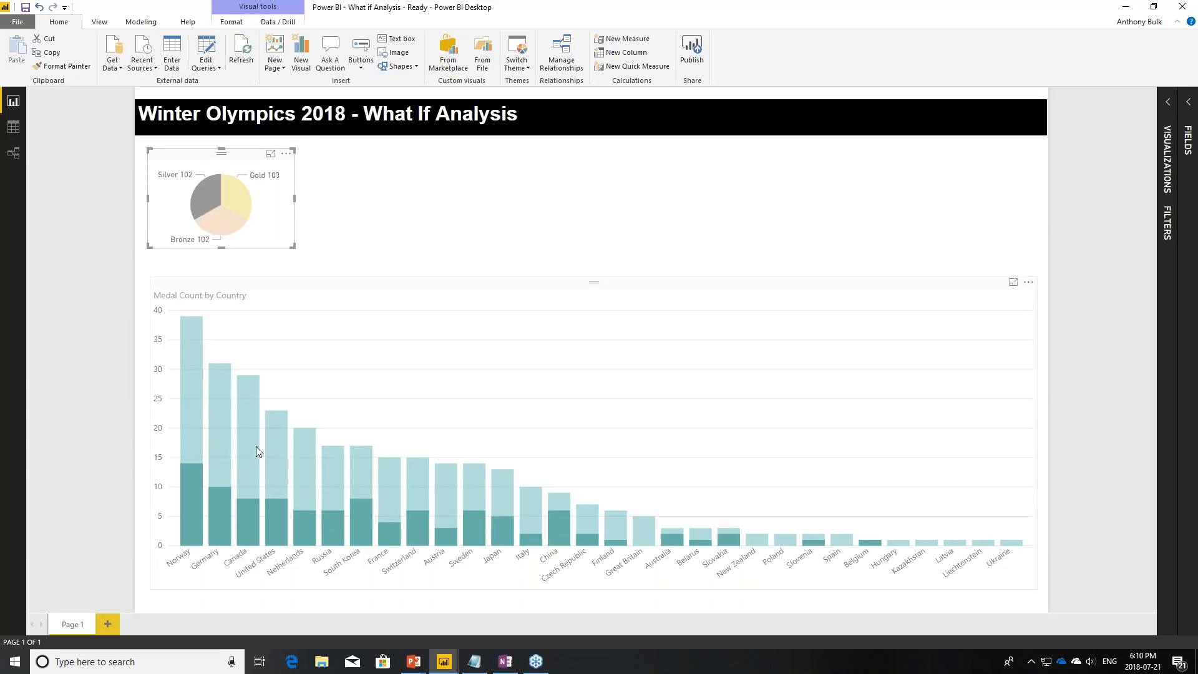
pyautogui.click(203, 206)
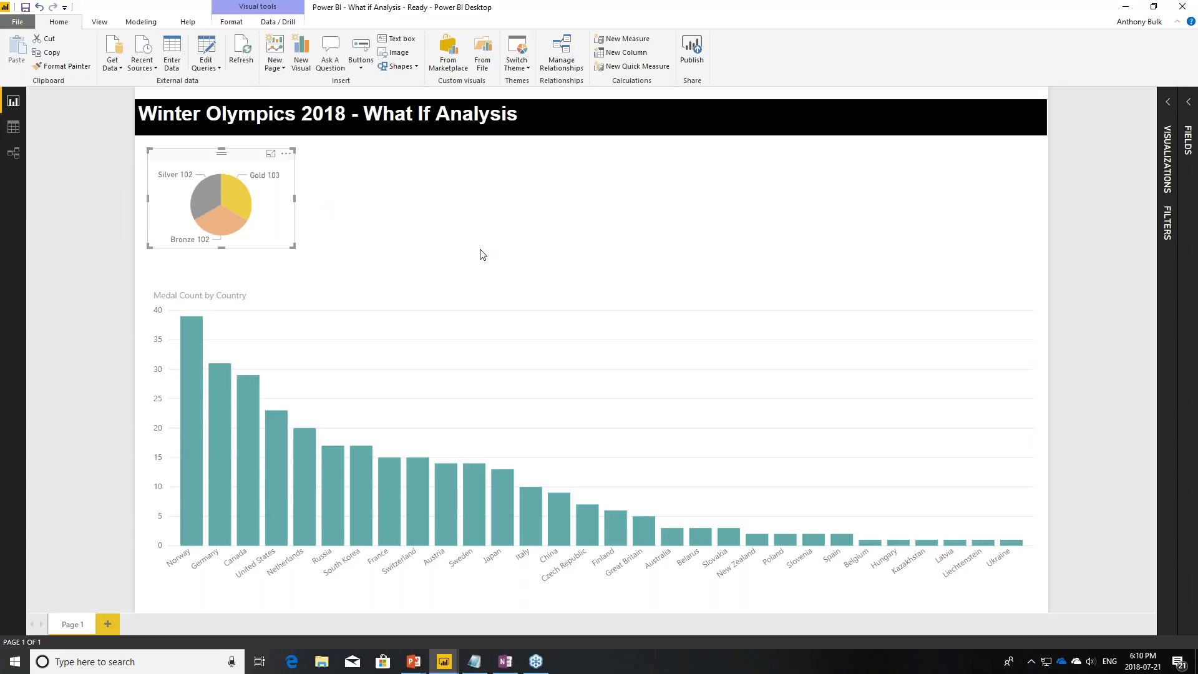
# Step: Select the Medal Count by Country chart and show the full formula of the Medals per GDP measure in Medal table[edit]
pyautogui.click(420, 288)
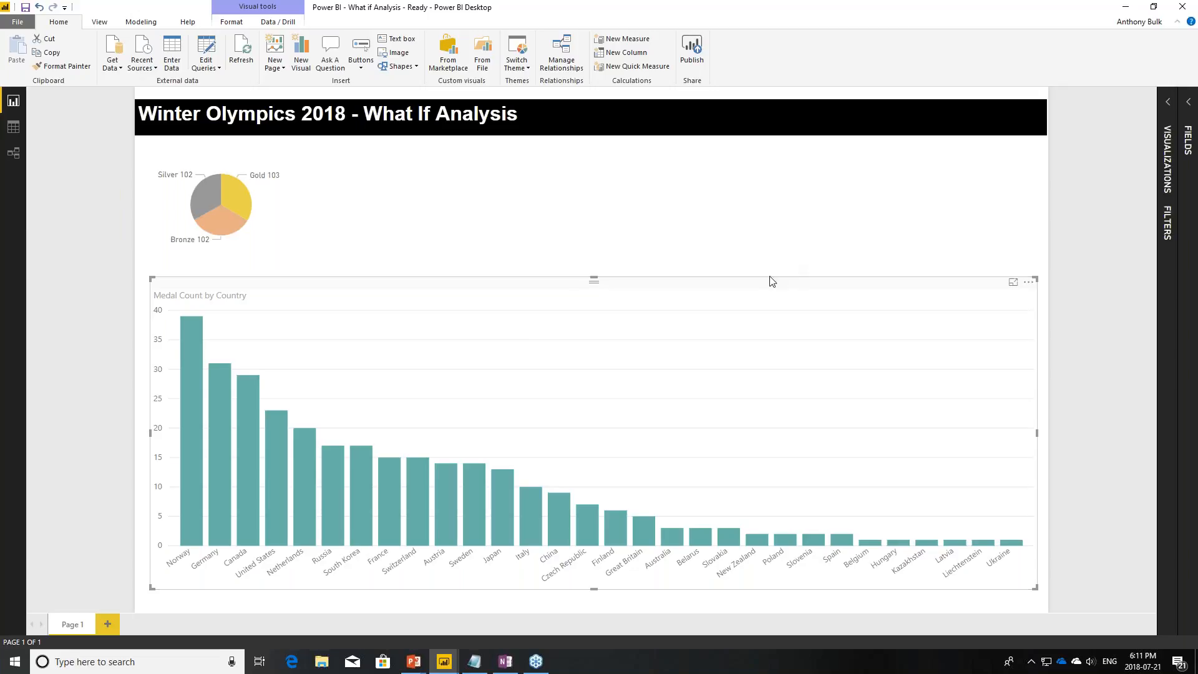
pyautogui.click(1167, 102)
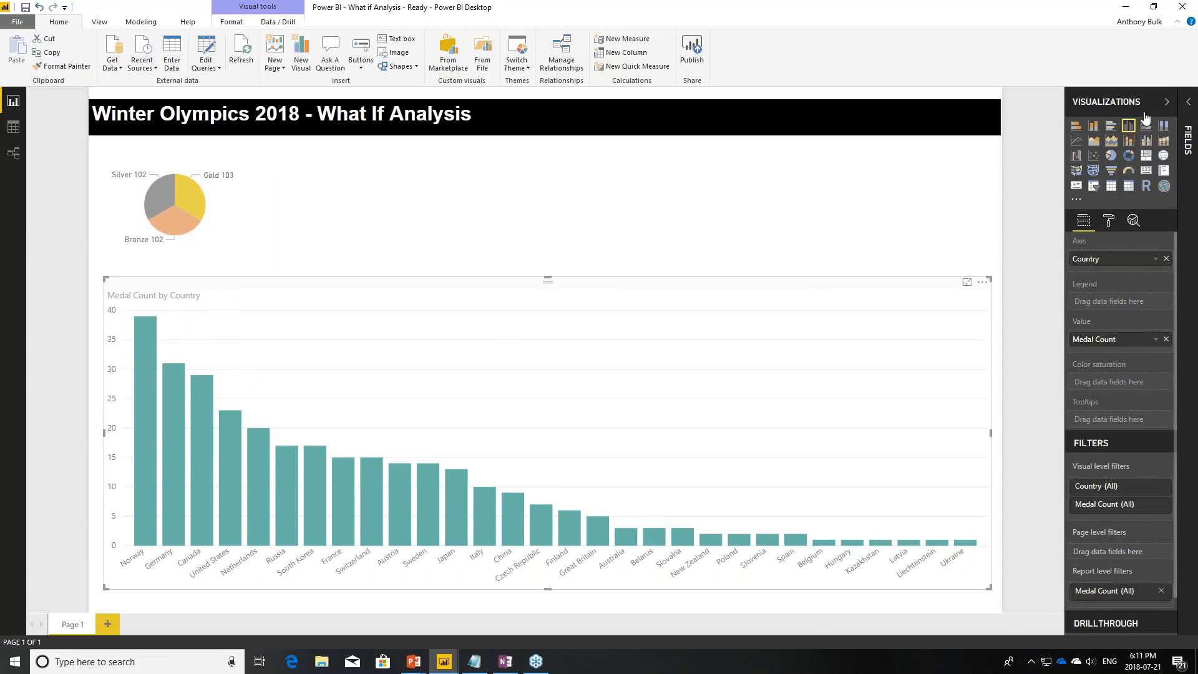
pyautogui.click(1188, 102)
pyautogui.click(1092, 176)
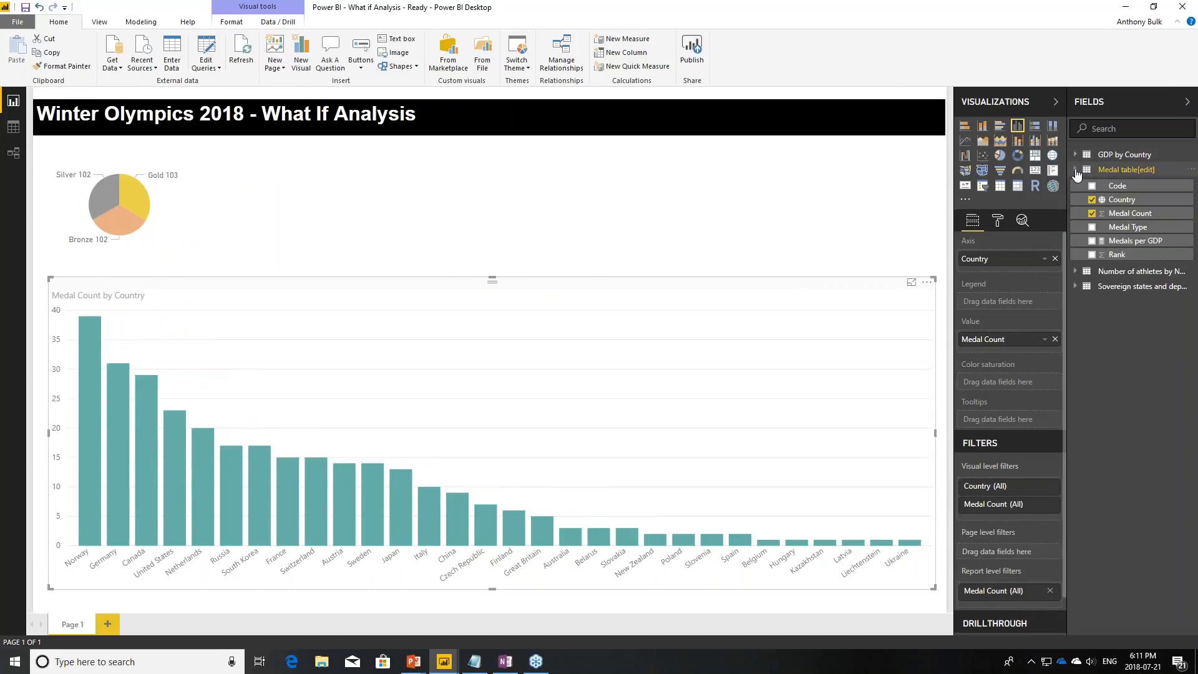
pyautogui.click(1147, 247)
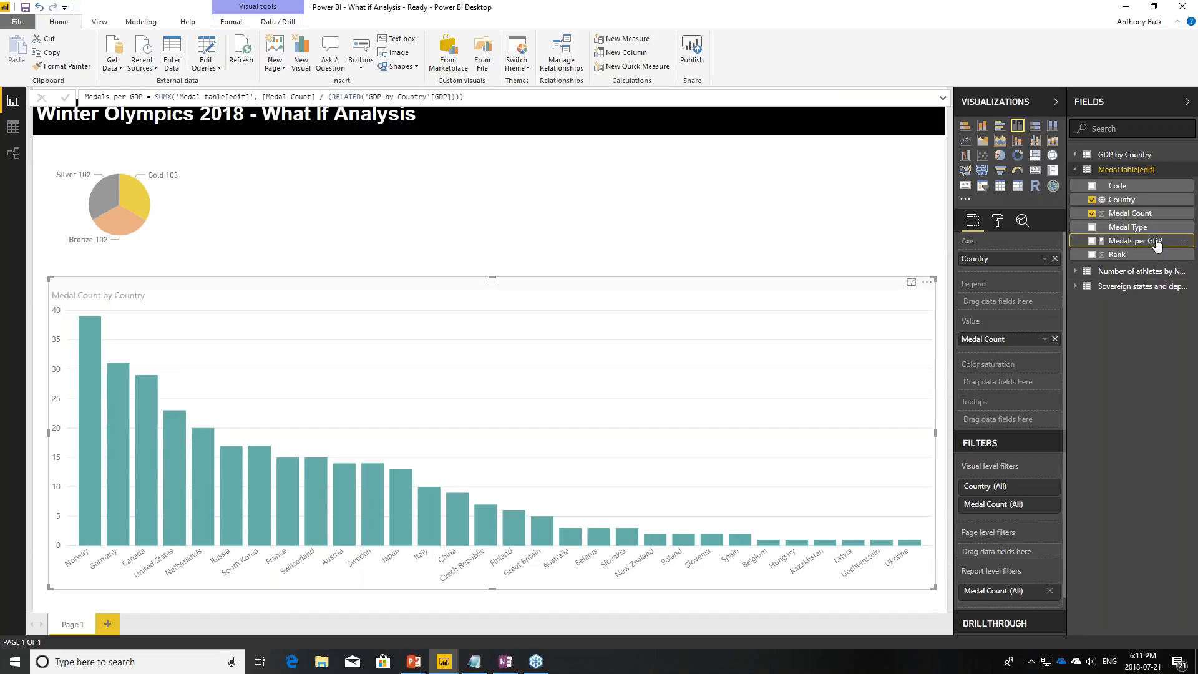
pyautogui.click(943, 98)
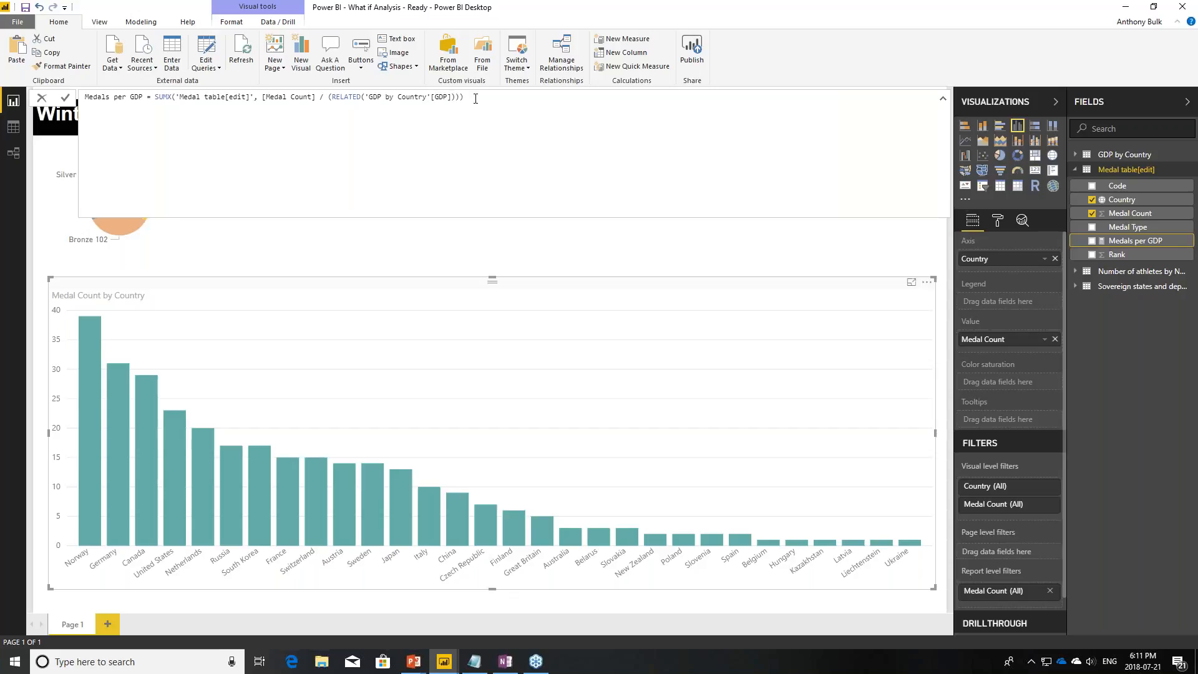
# Step: Replace Medal Count with Medals per GDP as the value of the column chart by country
pyautogui.moveTo(1123, 243); pyautogui.dragTo(1008, 340)
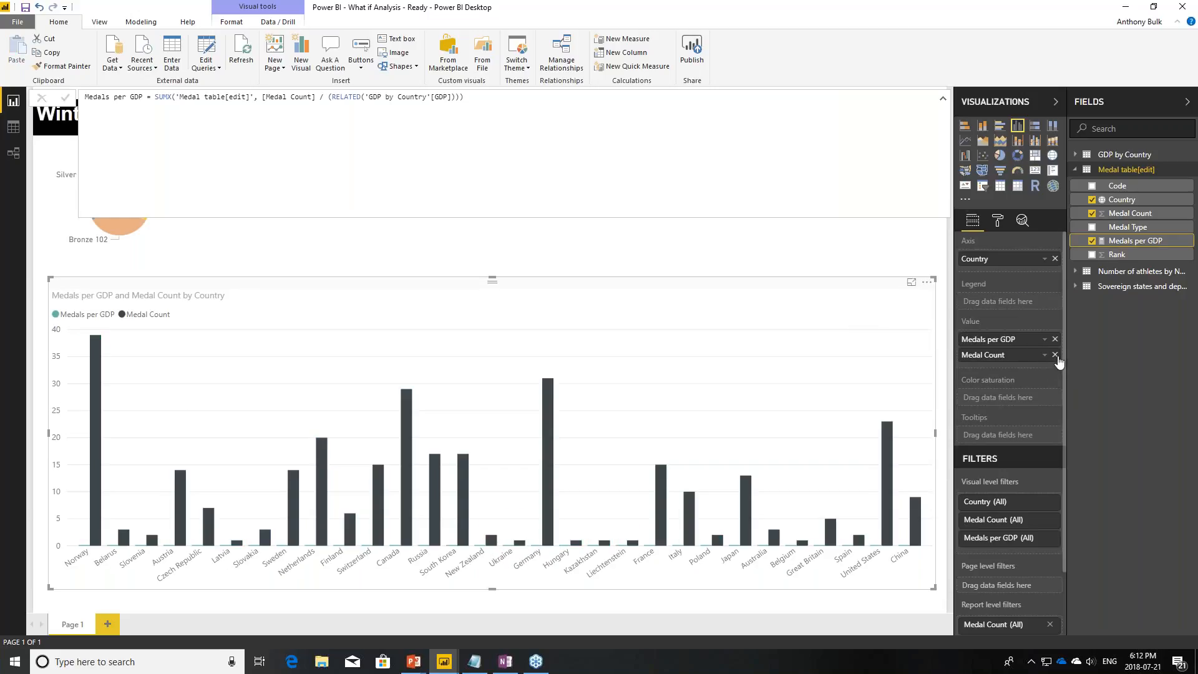
pyautogui.click(1055, 355)
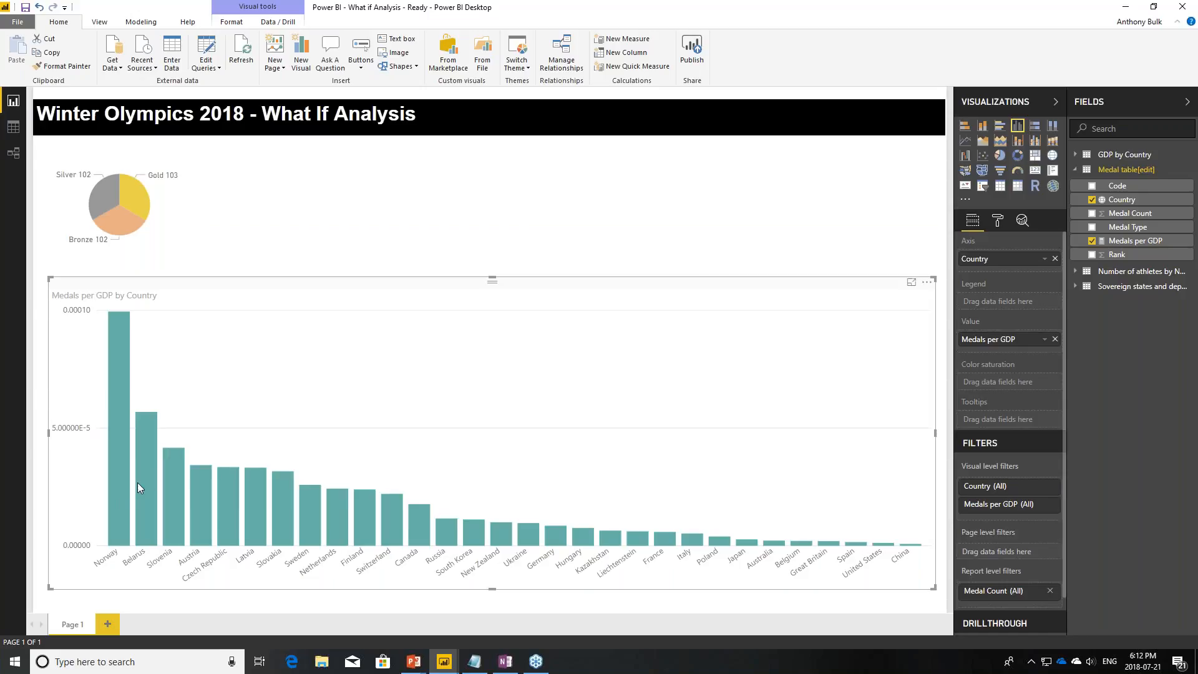
pyautogui.moveTo(176, 485)
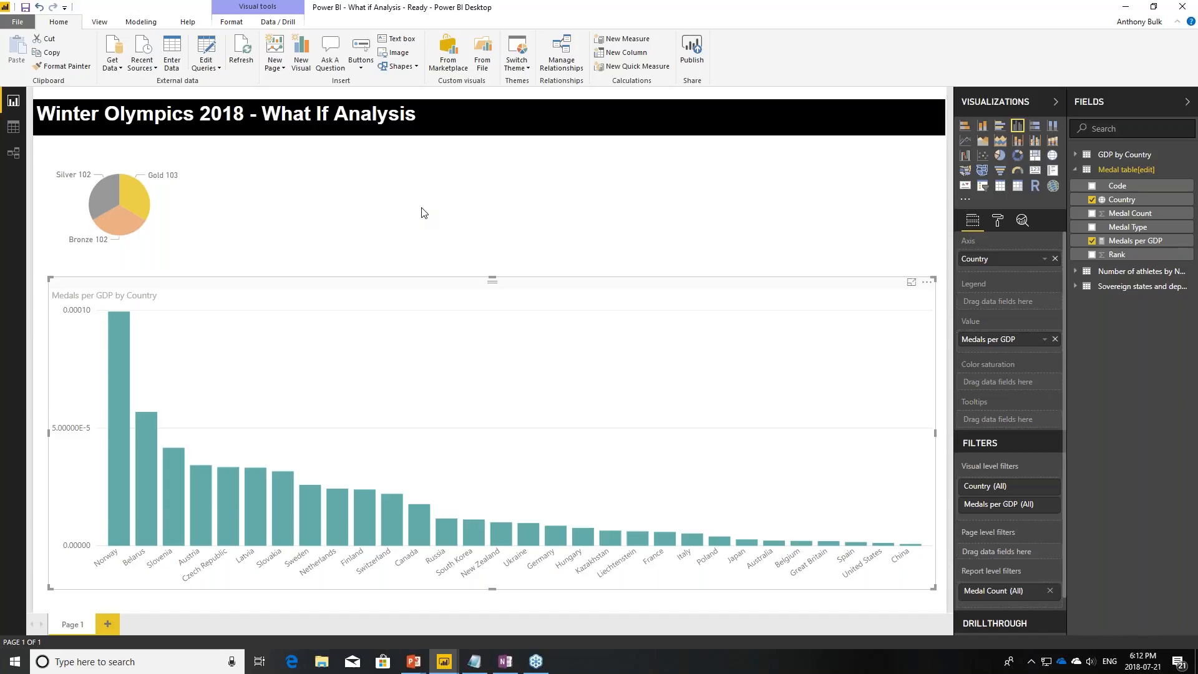
# Step: Start a new what-if parameter named What If GDP with the Decimal number data type
pyautogui.click(421, 212)
pyautogui.click(138, 22)
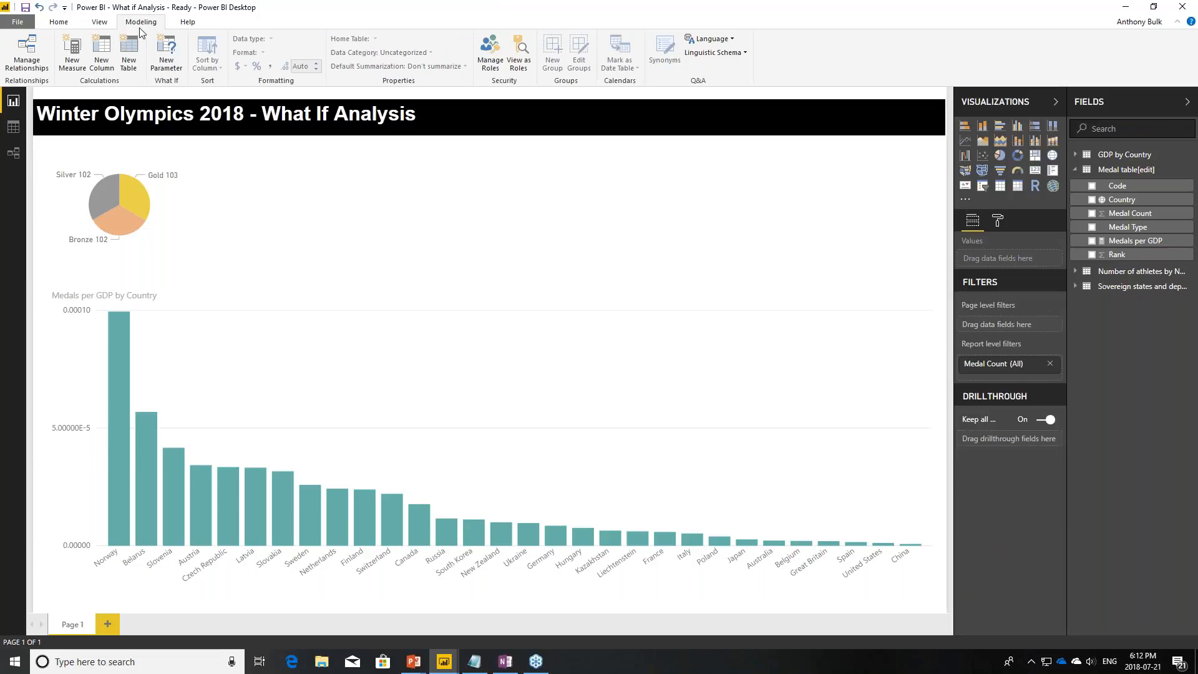
pyautogui.click(167, 50)
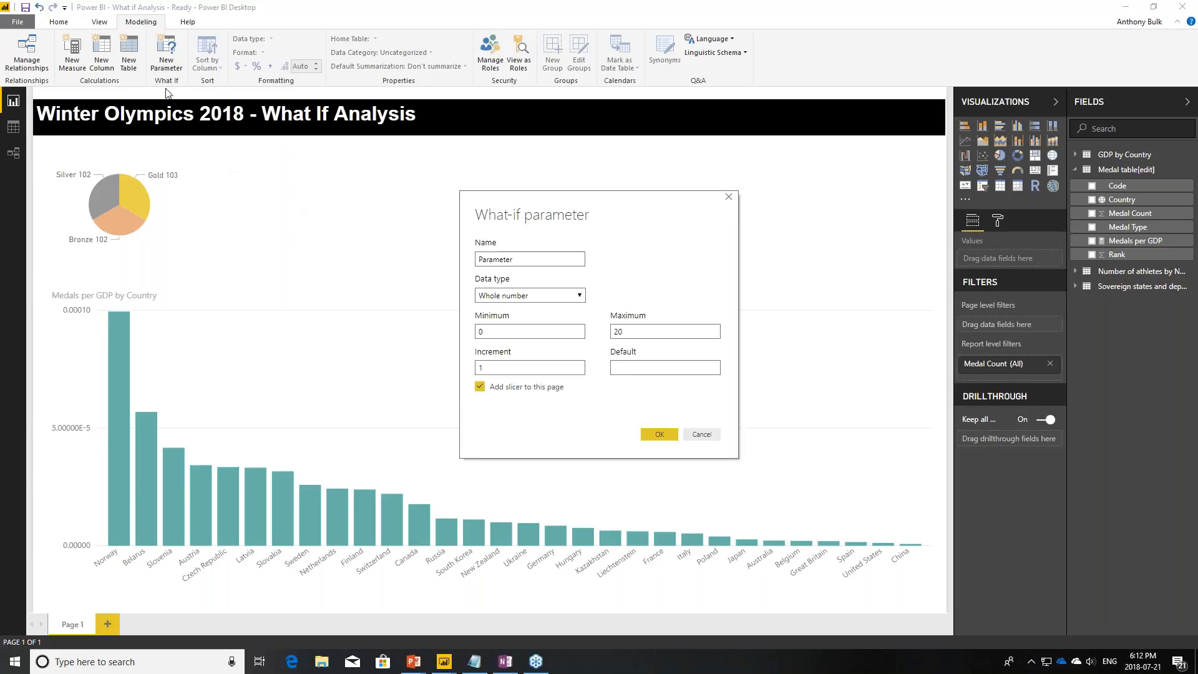
pyautogui.moveTo(542, 262); pyautogui.dragTo(472, 264)
pyautogui.write('What If GDP')
pyautogui.click(579, 297)
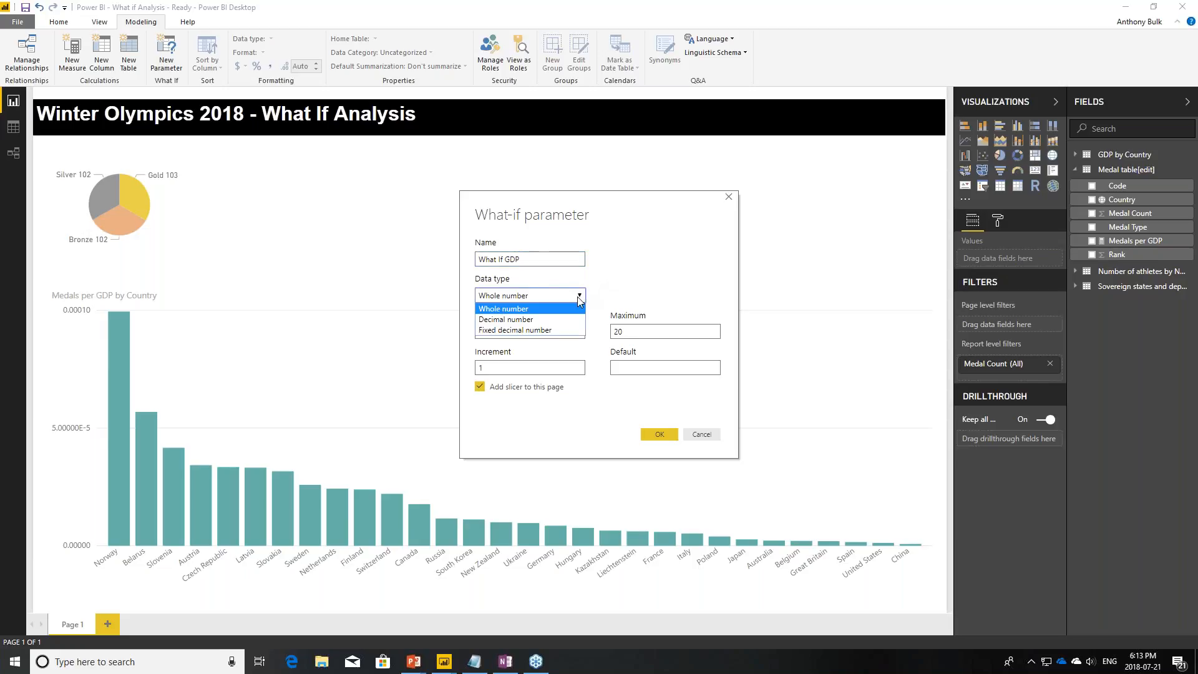
pyautogui.click(543, 320)
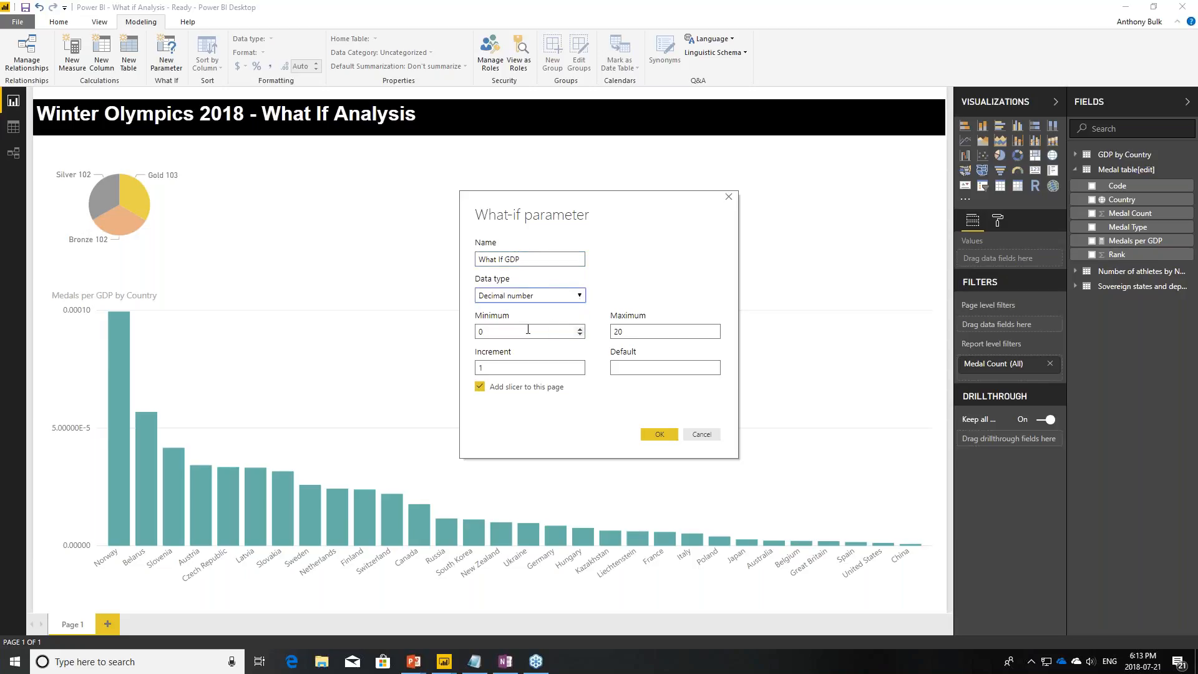
# Step: Set the parameter's minimum to 0.01 and its maximum to 2.00
pyautogui.click(523, 334)
pyautogui.write('.01')
pyautogui.click(612, 335)
pyautogui.press('BackSpace')
pyautogui.write('.0')
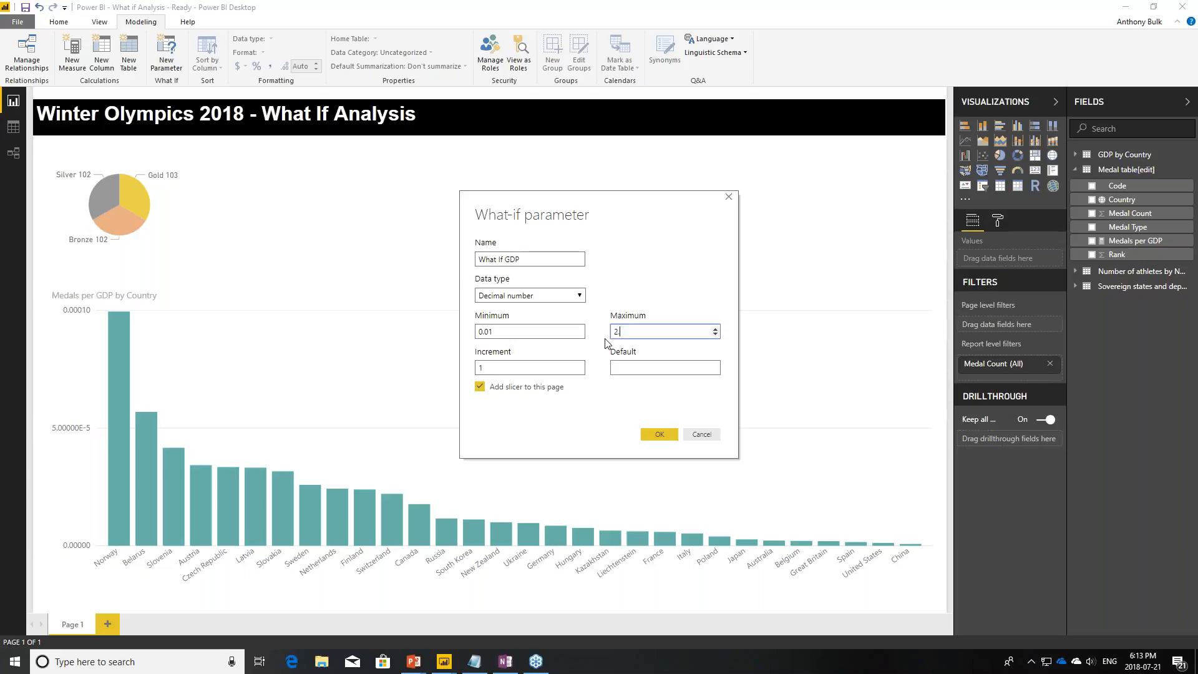
# Step: Set the increment and default to 0.01 and create the parameter with its slicer on the page
pyautogui.click(516, 368)
pyautogui.doubleClick(515, 366)
pyautogui.write('0')
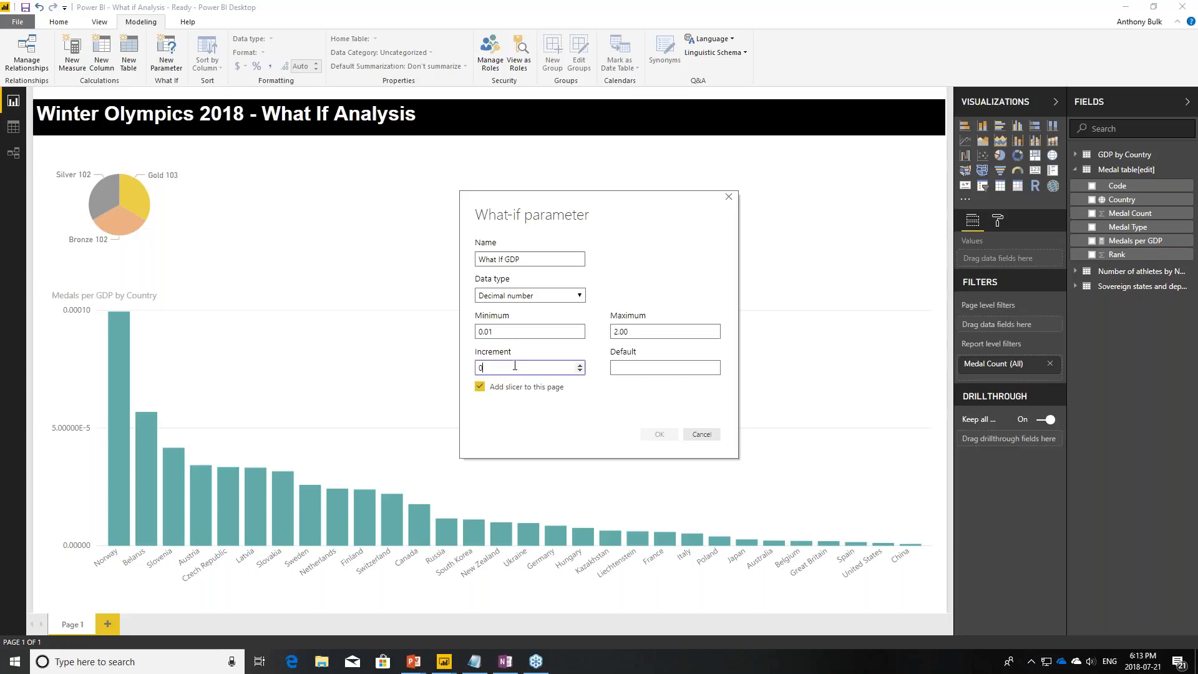
pyautogui.write('.01')
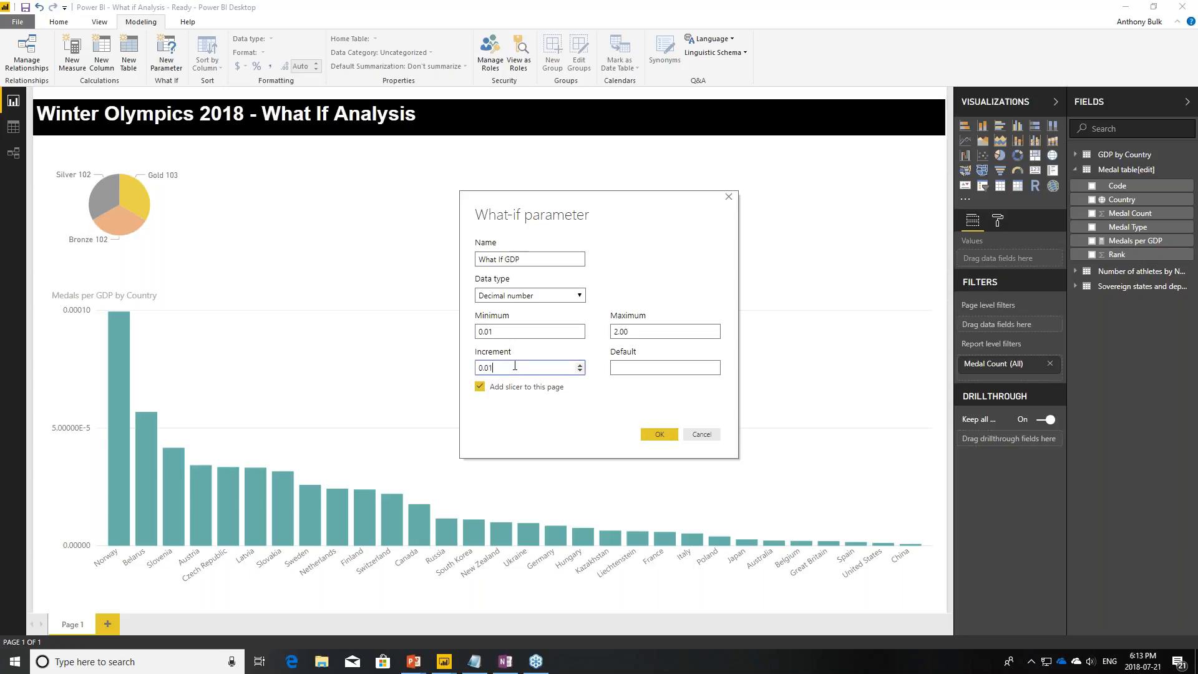
pyautogui.click(647, 371)
pyautogui.write('0.01')
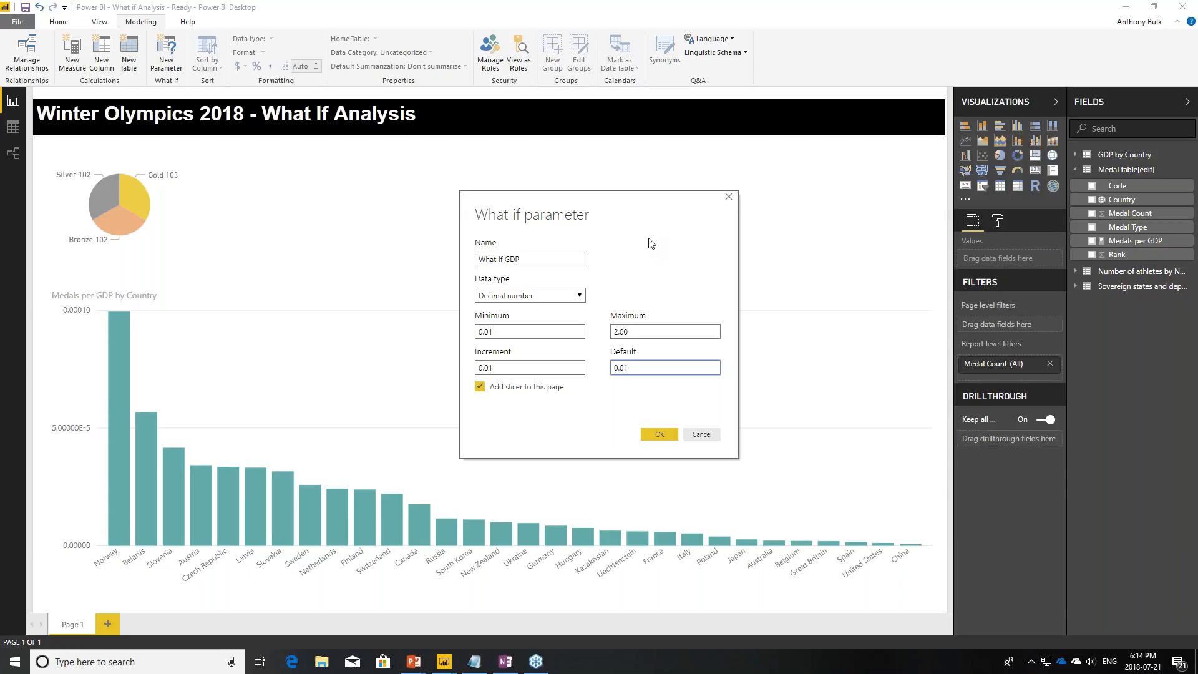
pyautogui.click(657, 435)
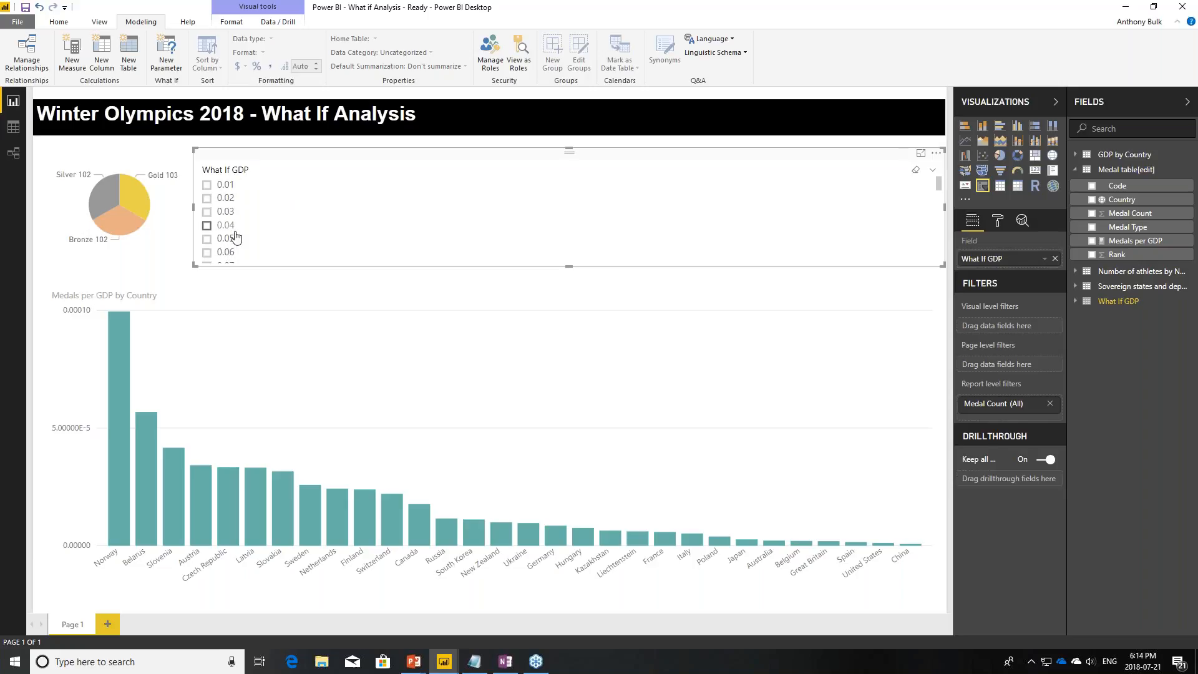
# Step: Look through the range of values in the What If GDP slicer and return to its start
pyautogui.moveTo(938, 186); pyautogui.dragTo(931, 277)
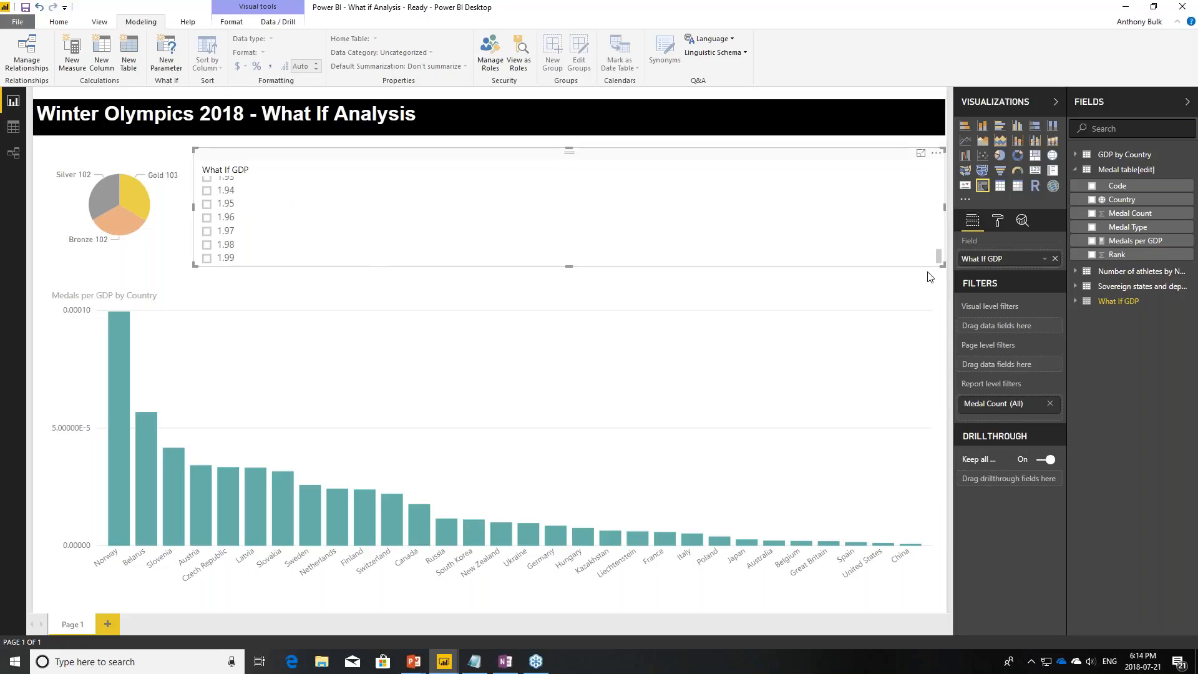
pyautogui.click(767, 166)
pyautogui.scroll(1, 938, 197)
pyautogui.moveTo(939, 197); pyautogui.dragTo(938, 178)
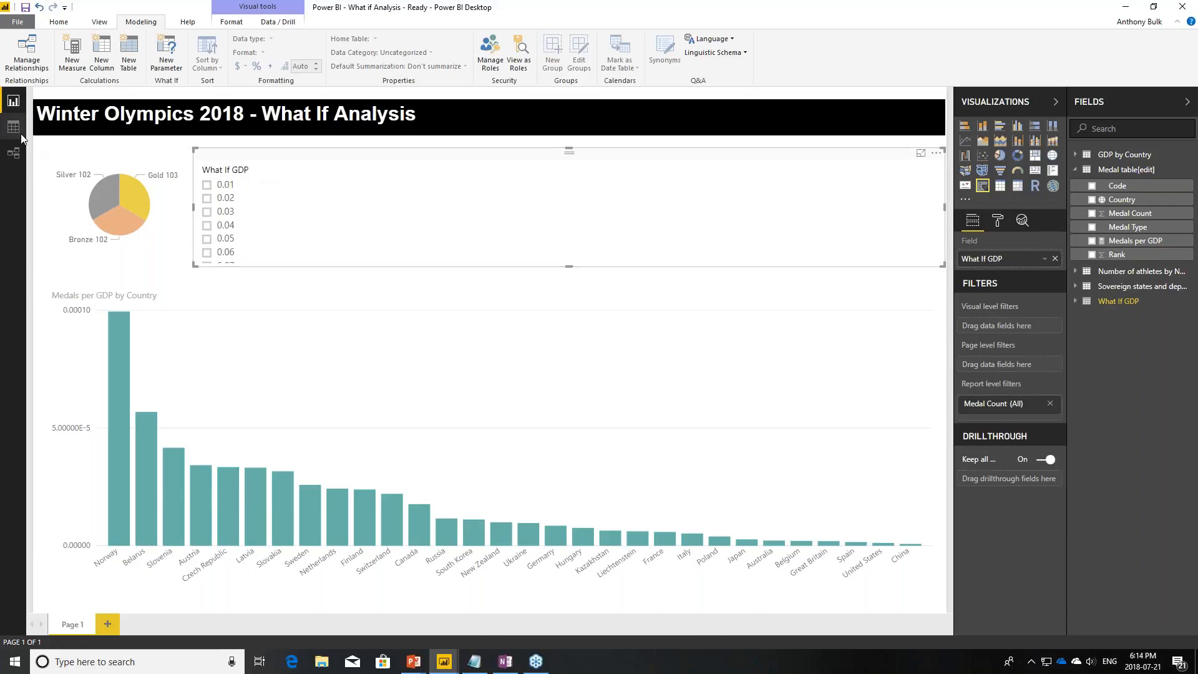
# Step: Move the What If GDP table in the relationship diagram to just below the Number of athletes table
pyautogui.click(13, 153)
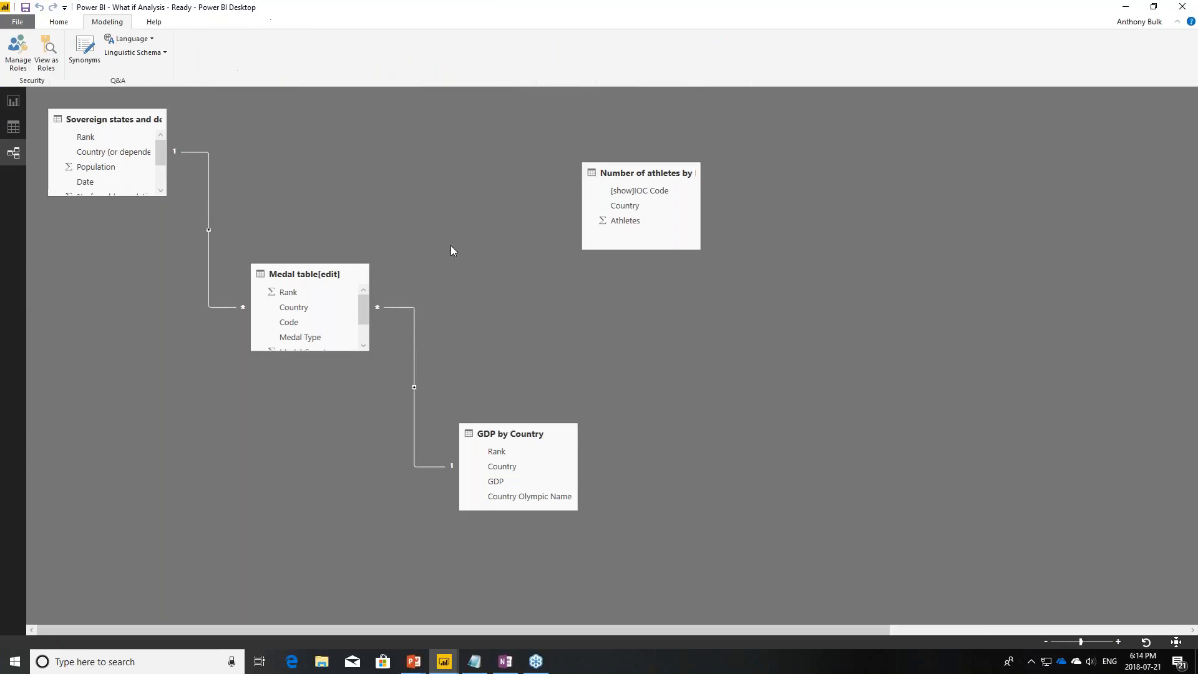
pyautogui.moveTo(467, 632); pyautogui.dragTo(749, 630)
pyautogui.moveTo(1174, 276); pyautogui.dragTo(331, 306)
pyautogui.moveTo(601, 631); pyautogui.dragTo(345, 632)
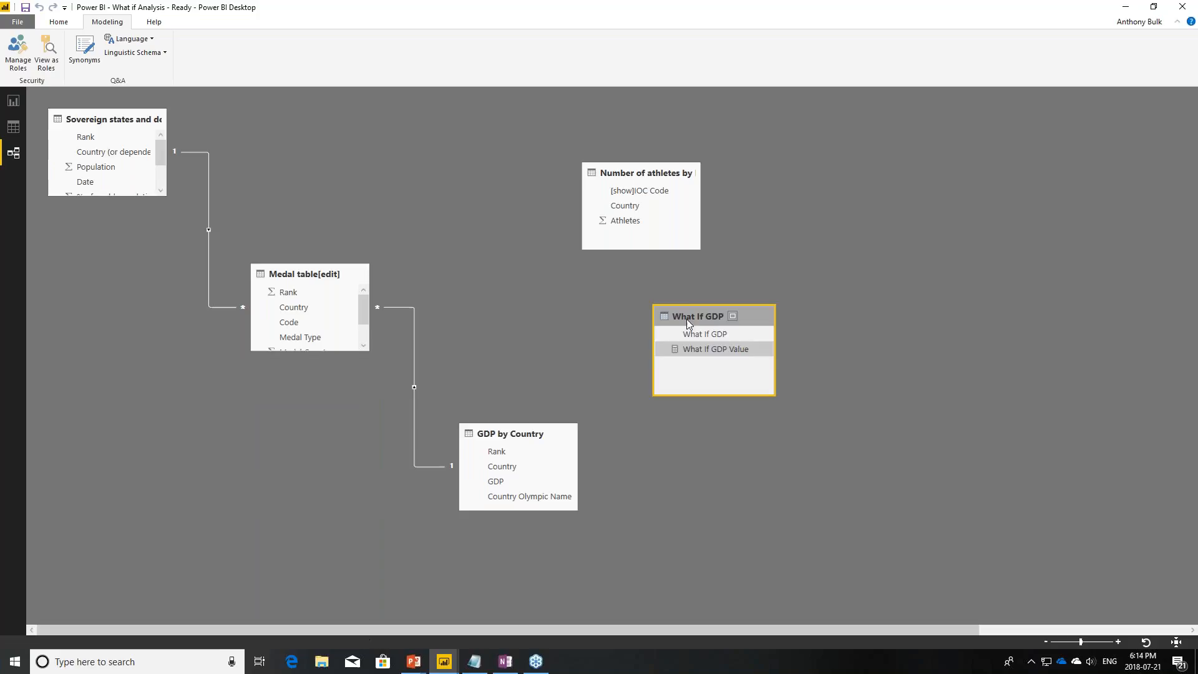
# Step: Format the What If GDP column of the What If GDP table as a percentage with 0 decimal places
pyautogui.click(13, 126)
pyautogui.click(1137, 233)
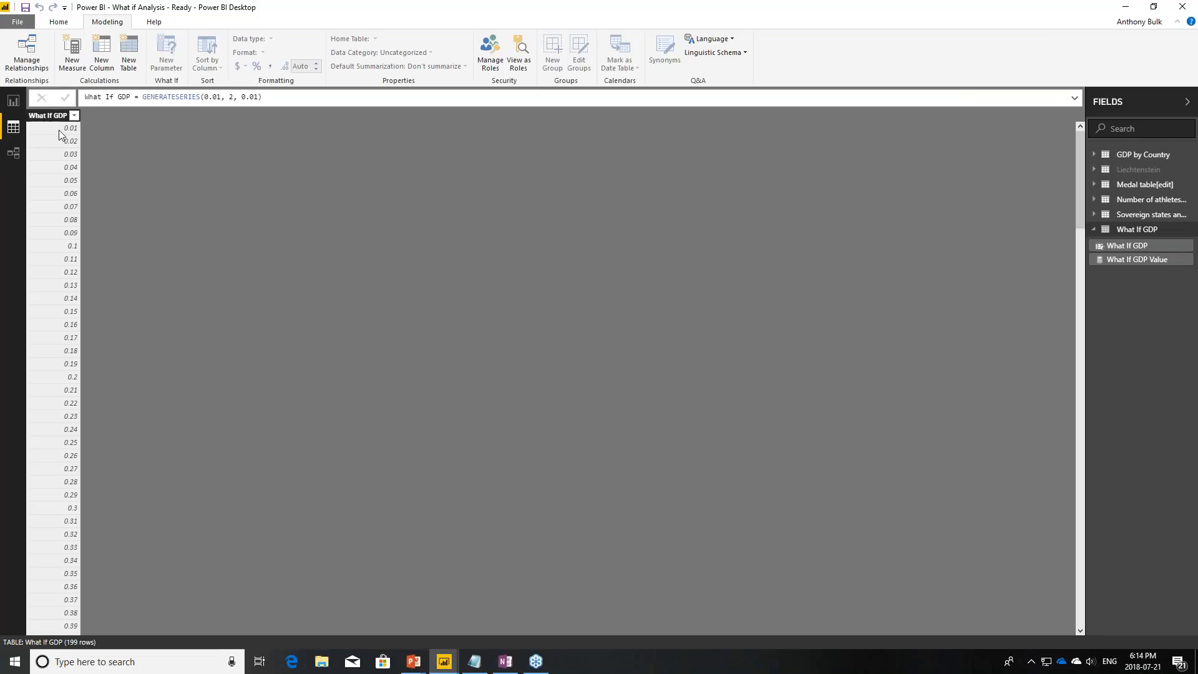
pyautogui.click(47, 115)
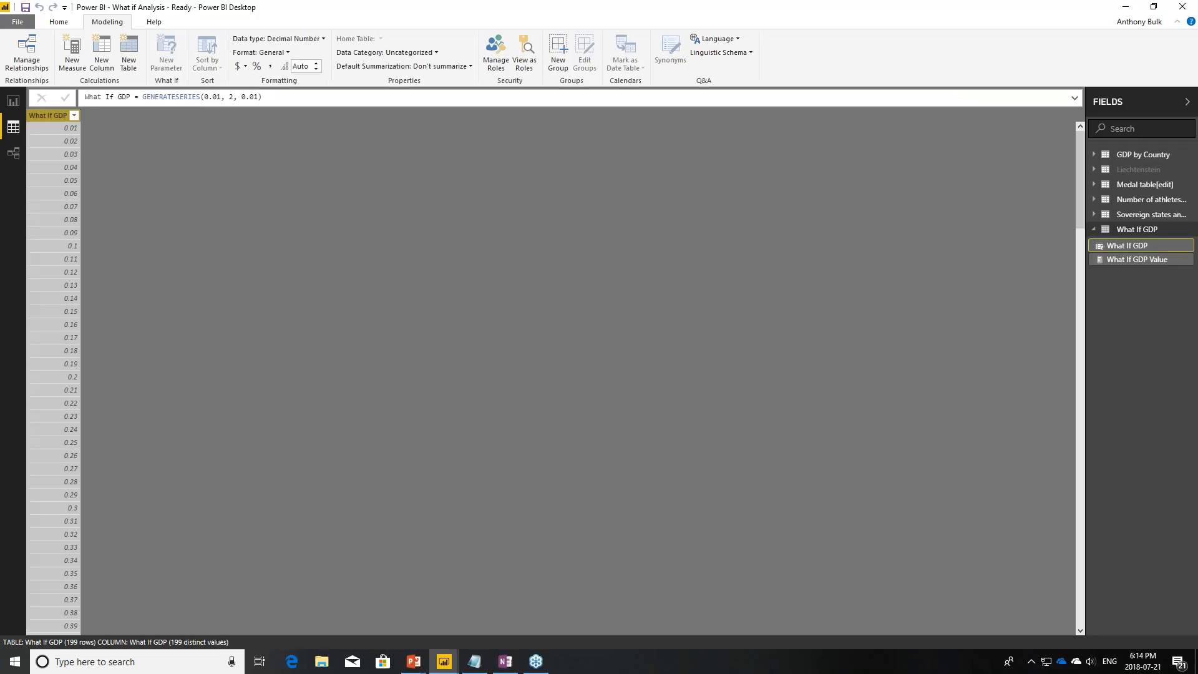
pyautogui.click(257, 69)
pyautogui.click(315, 70)
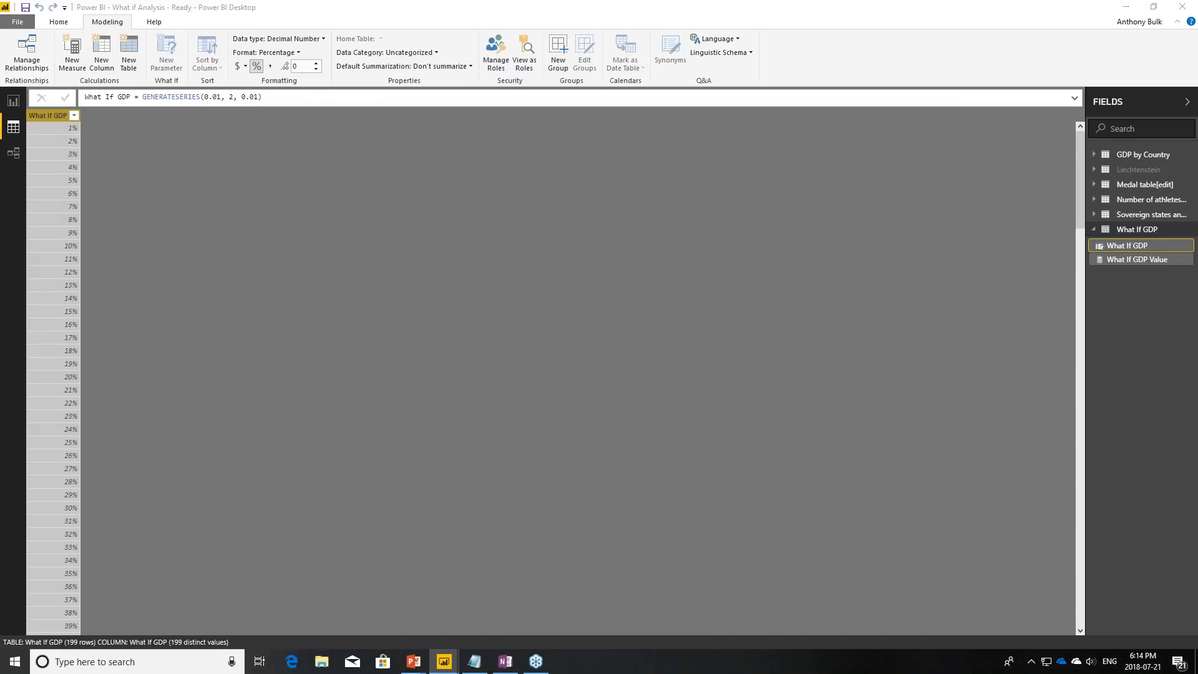
pyautogui.hotkey('alt', 'Tab')
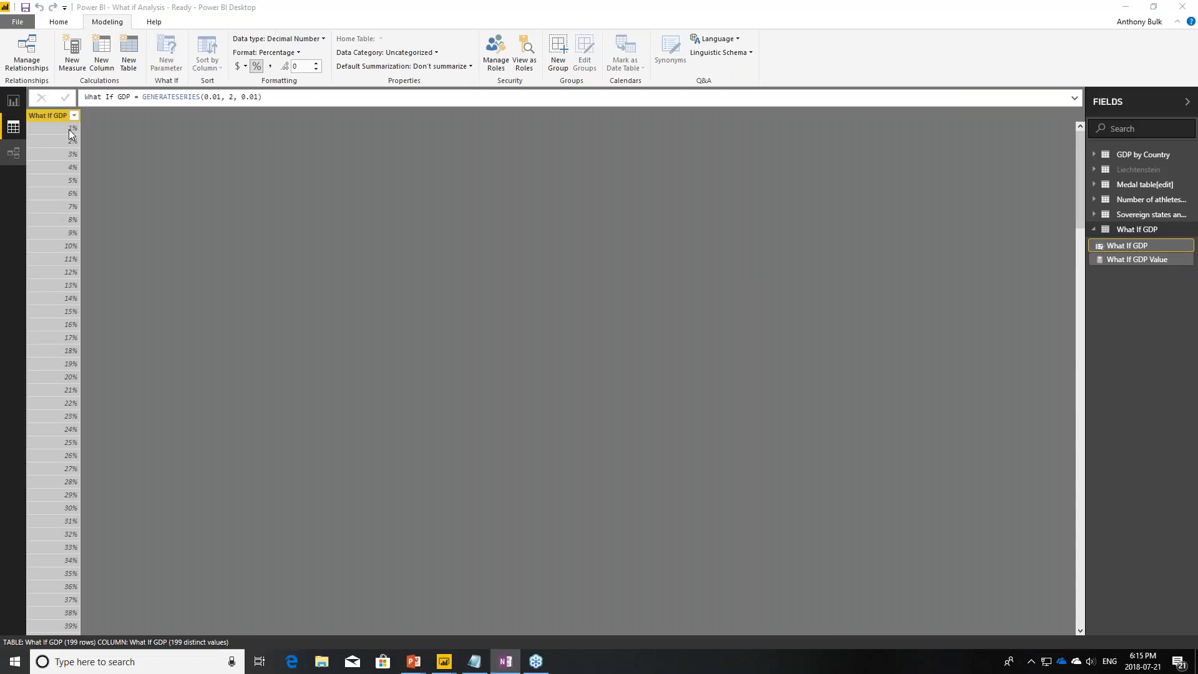
# Step: Examine the start, end and increment arguments of the What If GDP column's GENERATESERIES formula
pyautogui.click(1074, 98)
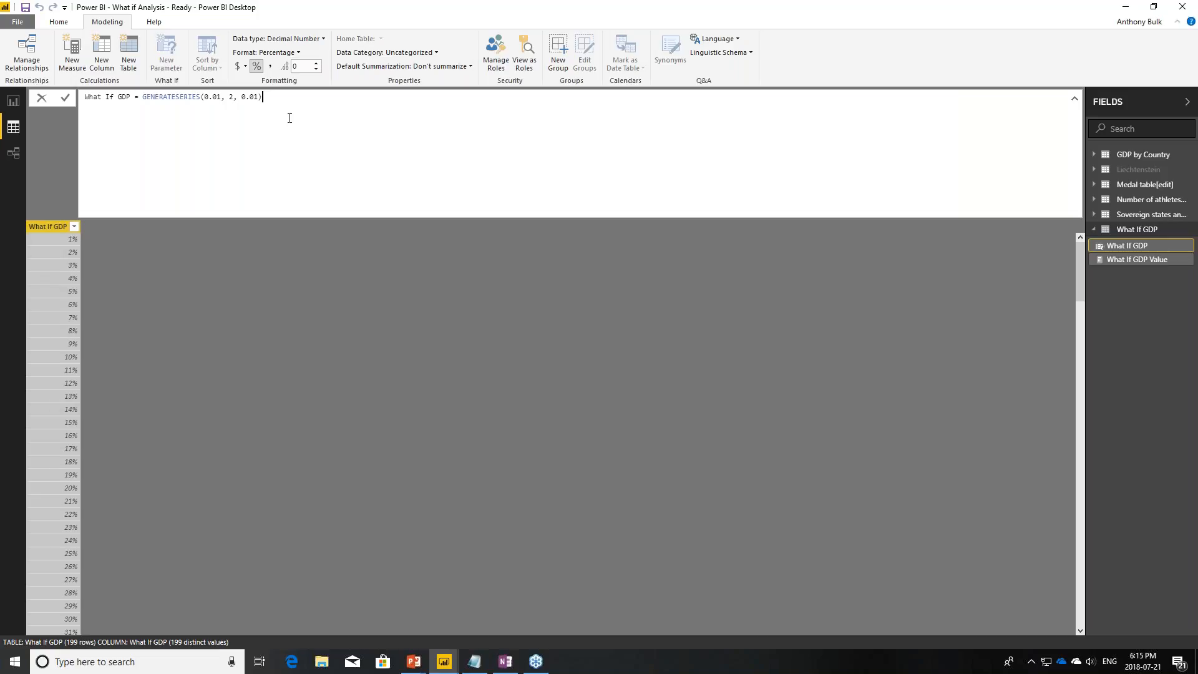
pyautogui.moveTo(221, 98); pyautogui.dragTo(204, 98)
pyautogui.click(235, 99)
pyautogui.moveTo(241, 99); pyautogui.dragTo(253, 98)
# Step: Examine the default argument in the What If GDP Value measure's SELECTEDVALUE formula, and return to the report page
pyautogui.click(1130, 260)
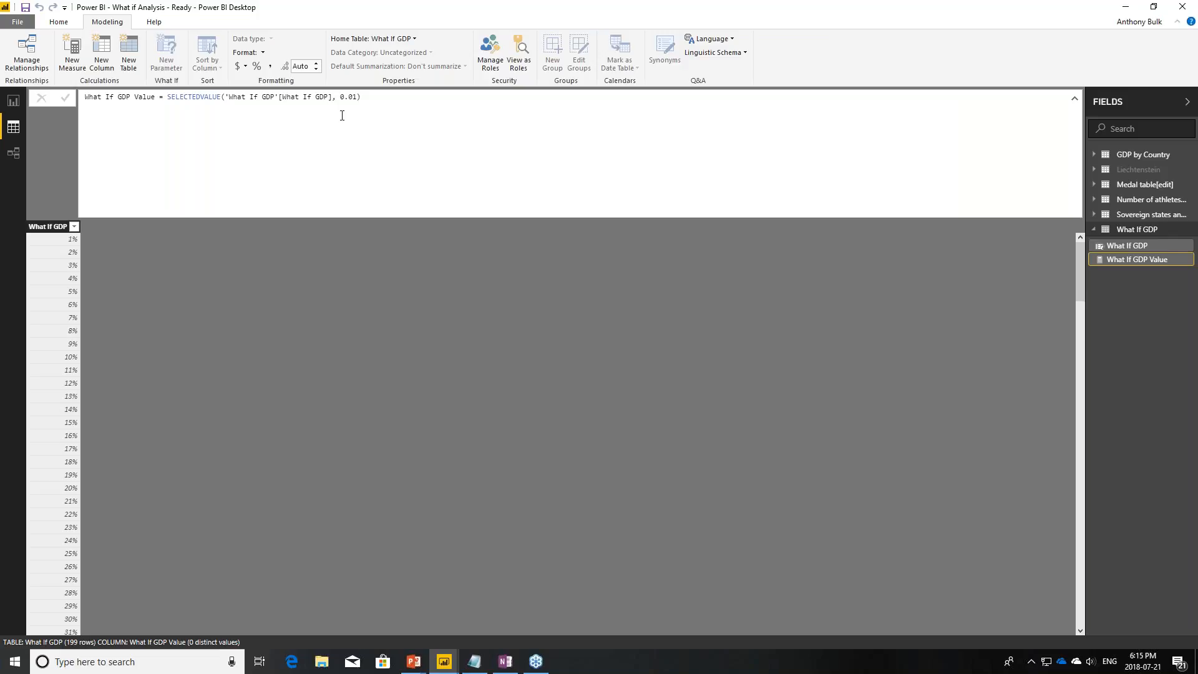
pyautogui.moveTo(336, 98); pyautogui.dragTo(386, 109)
pyautogui.click(65, 149)
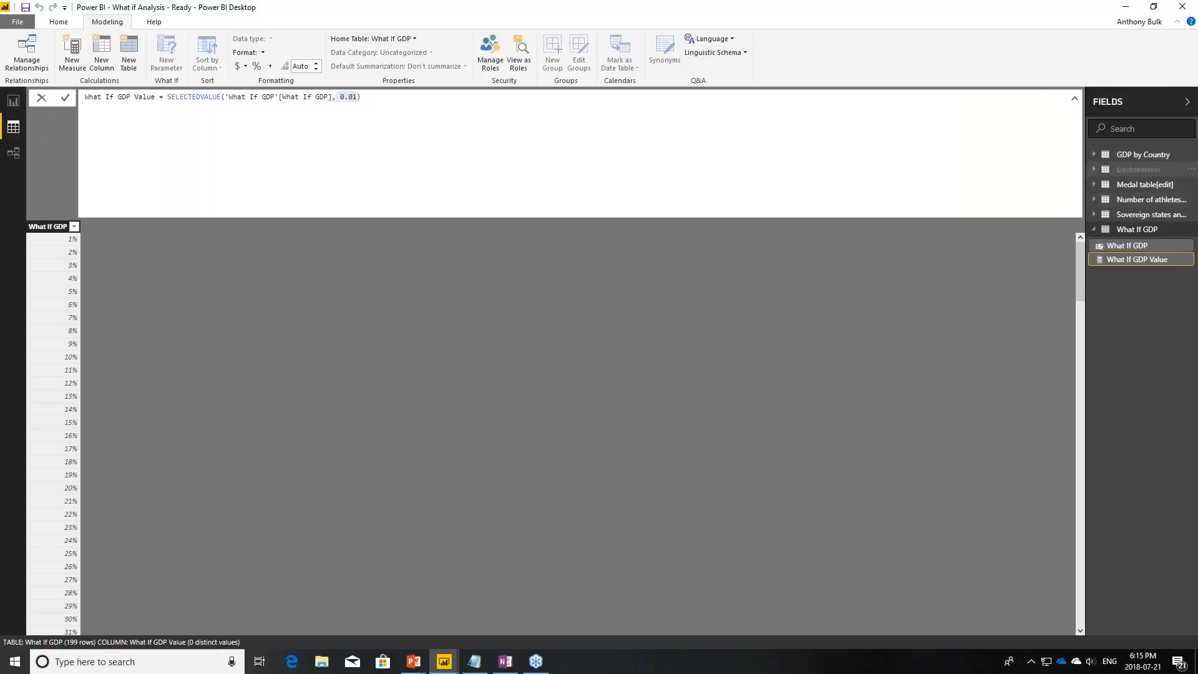
pyautogui.click(1074, 98)
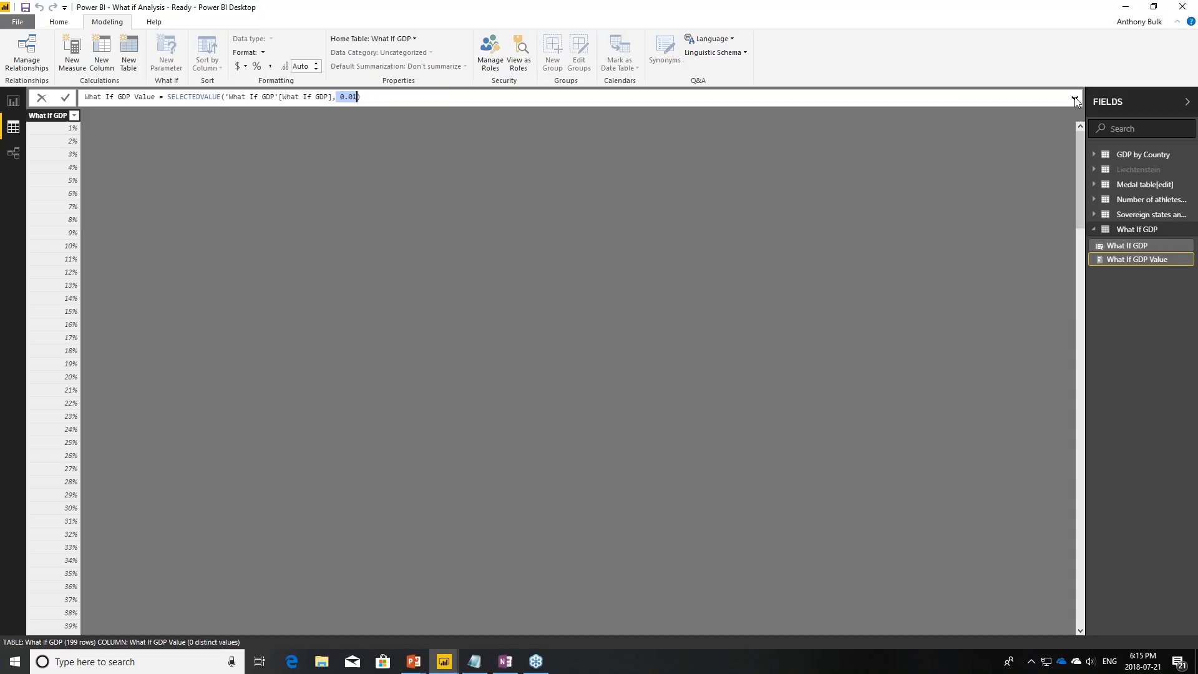
pyautogui.click(14, 101)
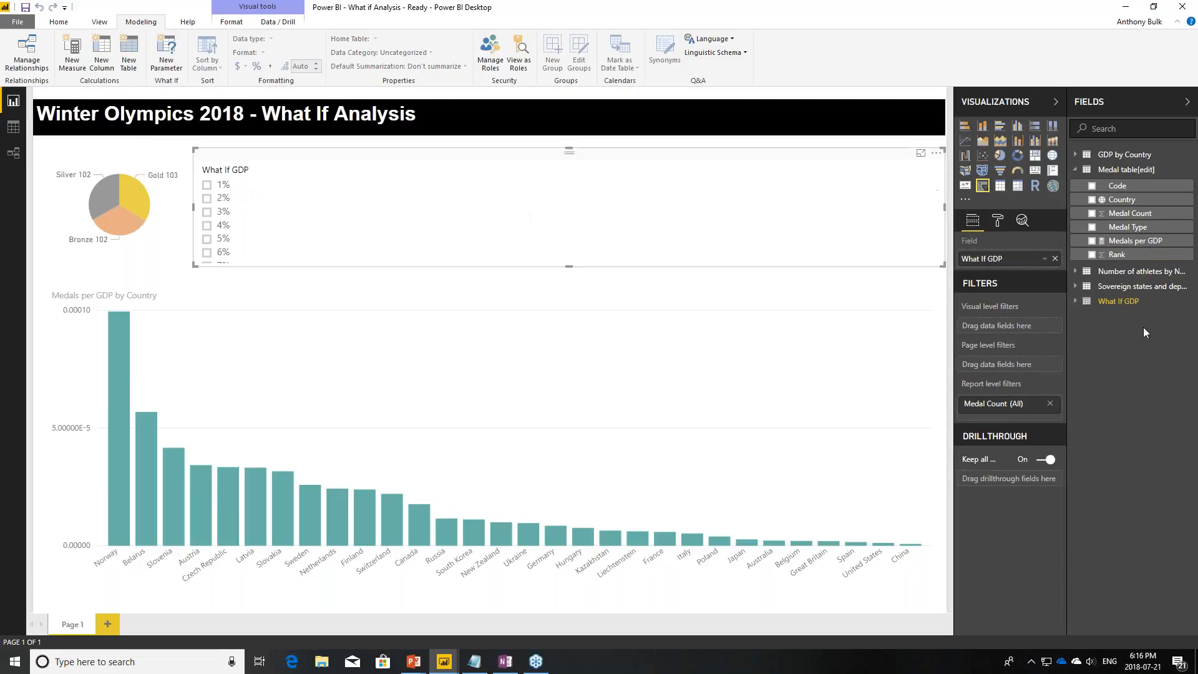
# Step: Change the What If GDP slicer to a single-value slider, narrow it, and place it above the chart's right end
pyautogui.click(932, 171)
pyautogui.click(886, 225)
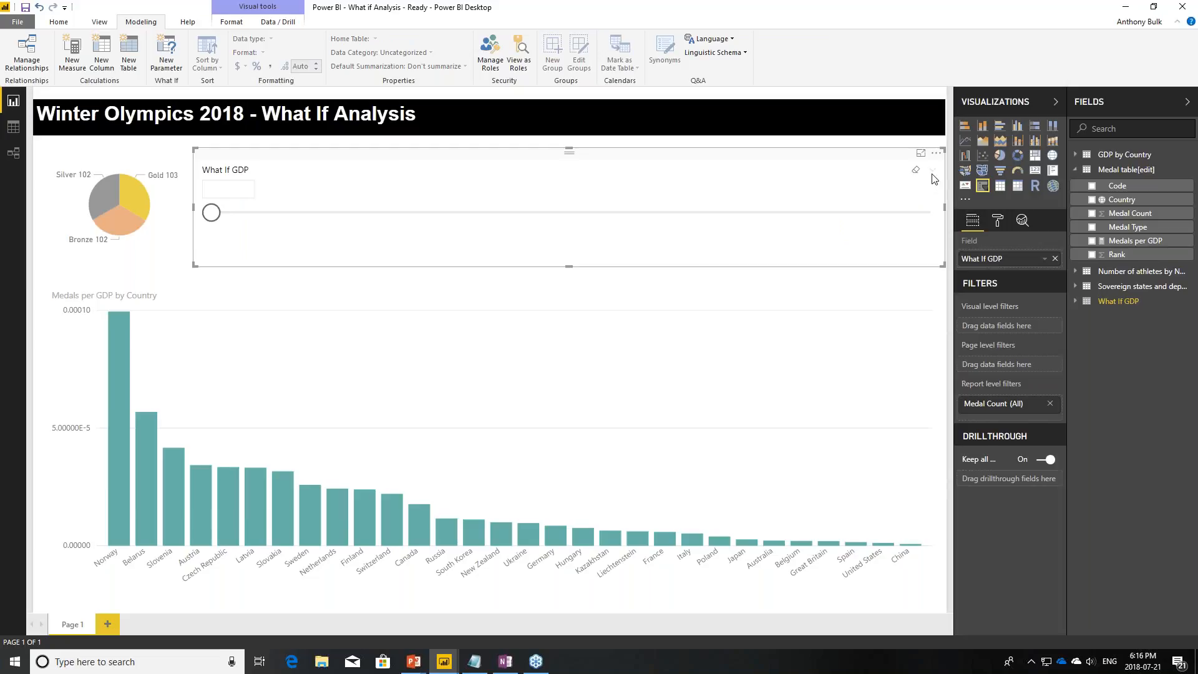
pyautogui.moveTo(194, 210); pyautogui.dragTo(354, 211)
pyautogui.moveTo(501, 211); pyautogui.dragTo(652, 211)
pyautogui.moveTo(813, 158); pyautogui.dragTo(797, 161)
# Step: Set the What If GDP slicer value to 1.0 (100%)
pyautogui.click(671, 190)
pyautogui.write('1.0')
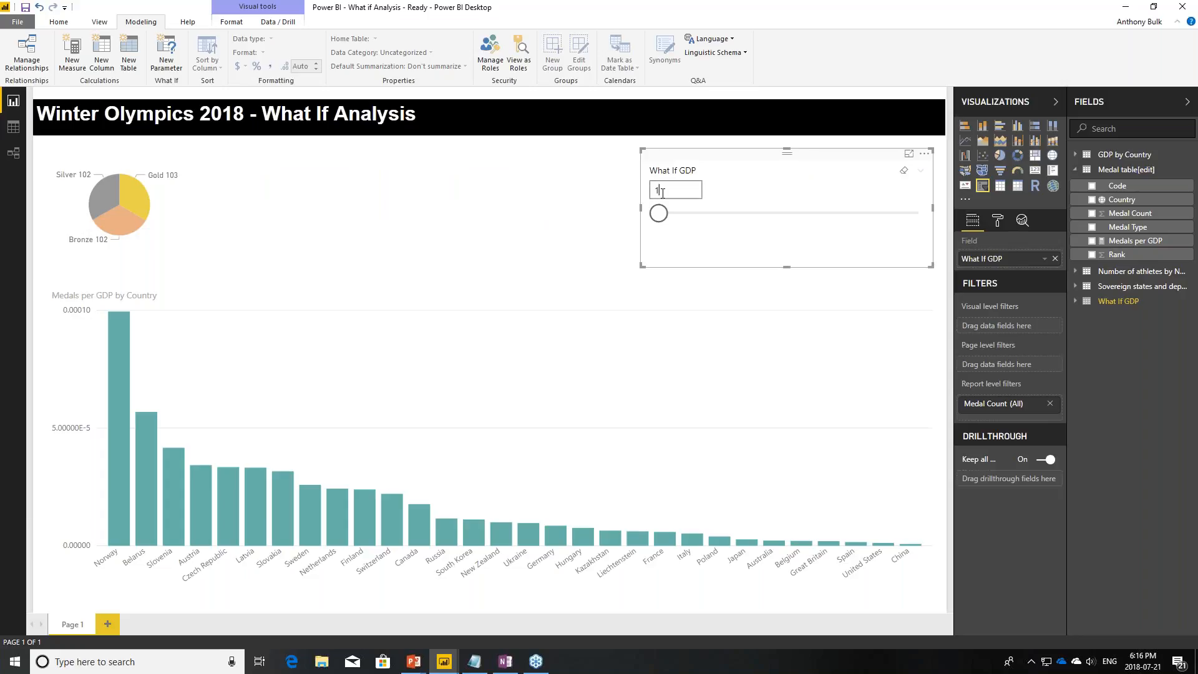
pyautogui.press('Return')
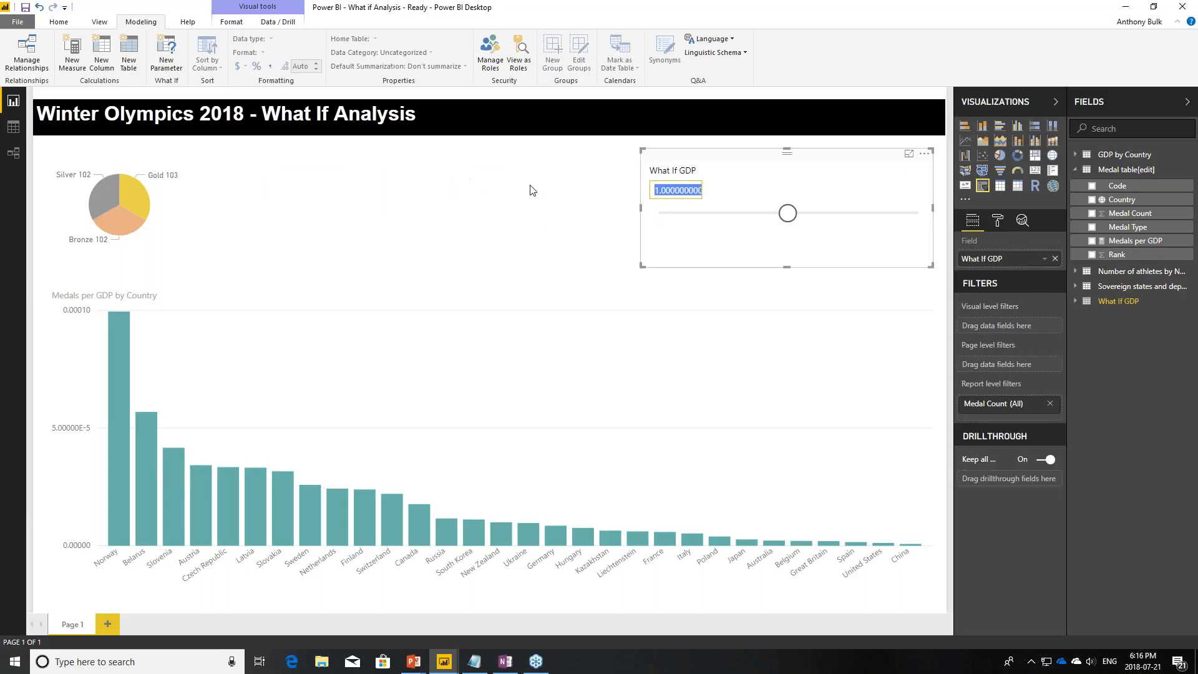
pyautogui.click(533, 190)
# Step: Try the What If GDP slicer at 62% and at 88%
pyautogui.click(742, 161)
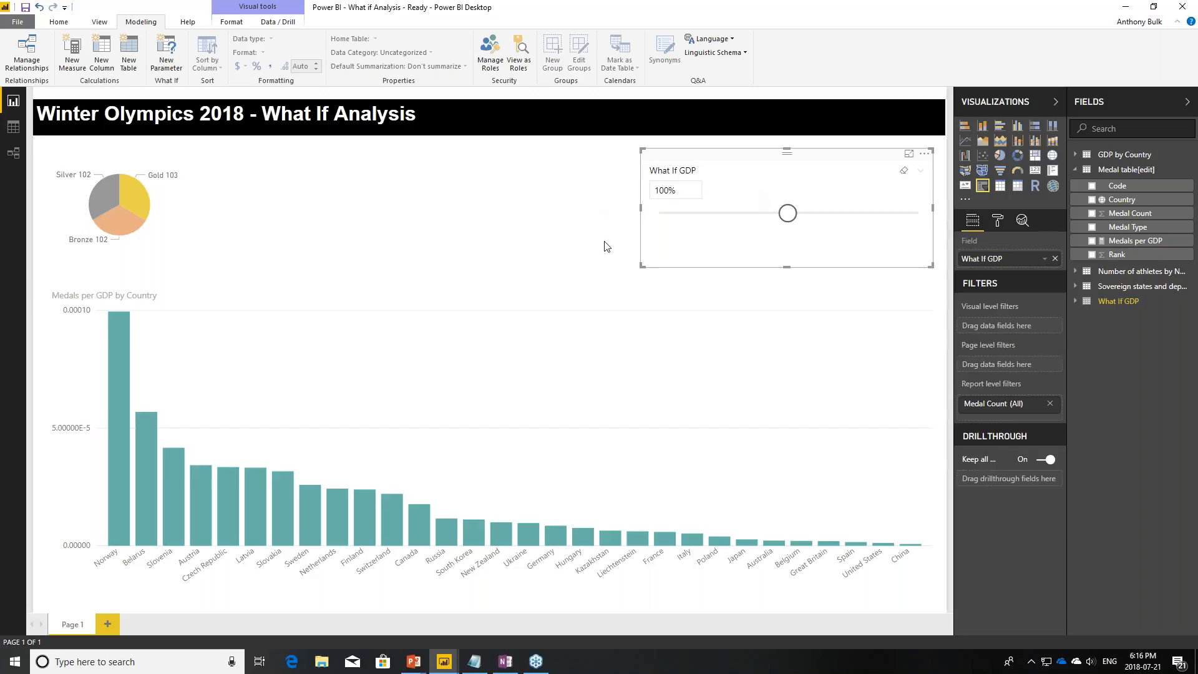
pyautogui.moveTo(780, 219); pyautogui.dragTo(737, 221)
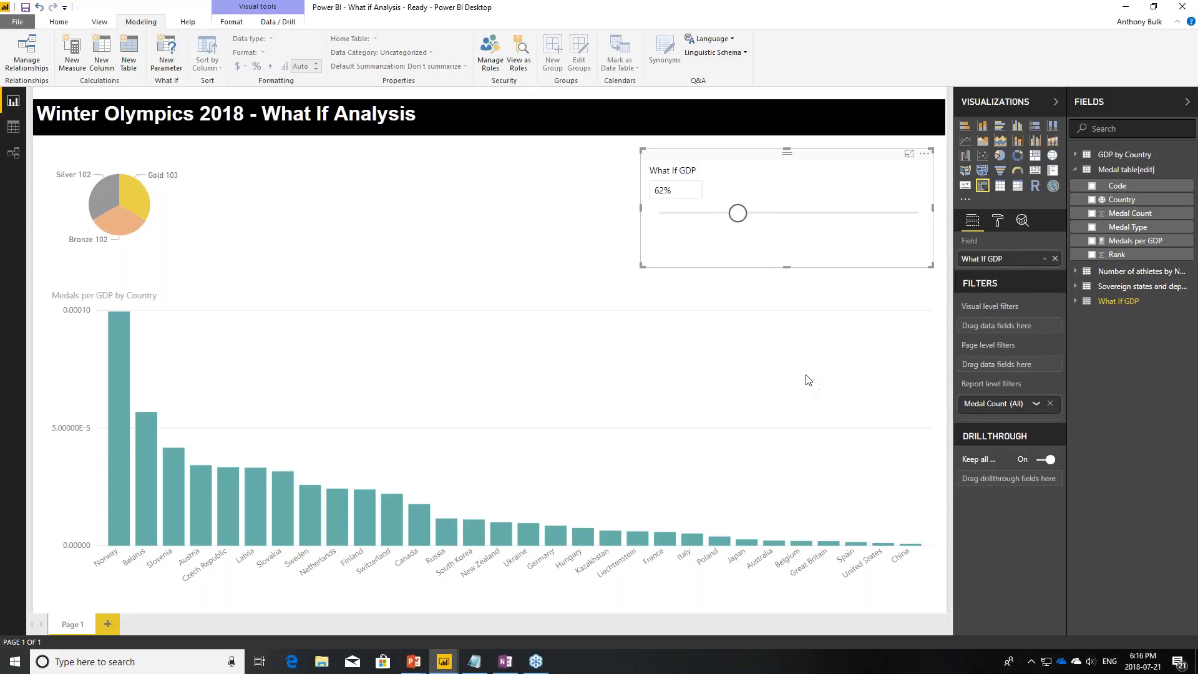
pyautogui.moveTo(738, 215); pyautogui.dragTo(772, 219)
# Step: Examine the Medal Count and related GDP terms in the Medals per GDP measure's SUMX formula
pyautogui.click(394, 292)
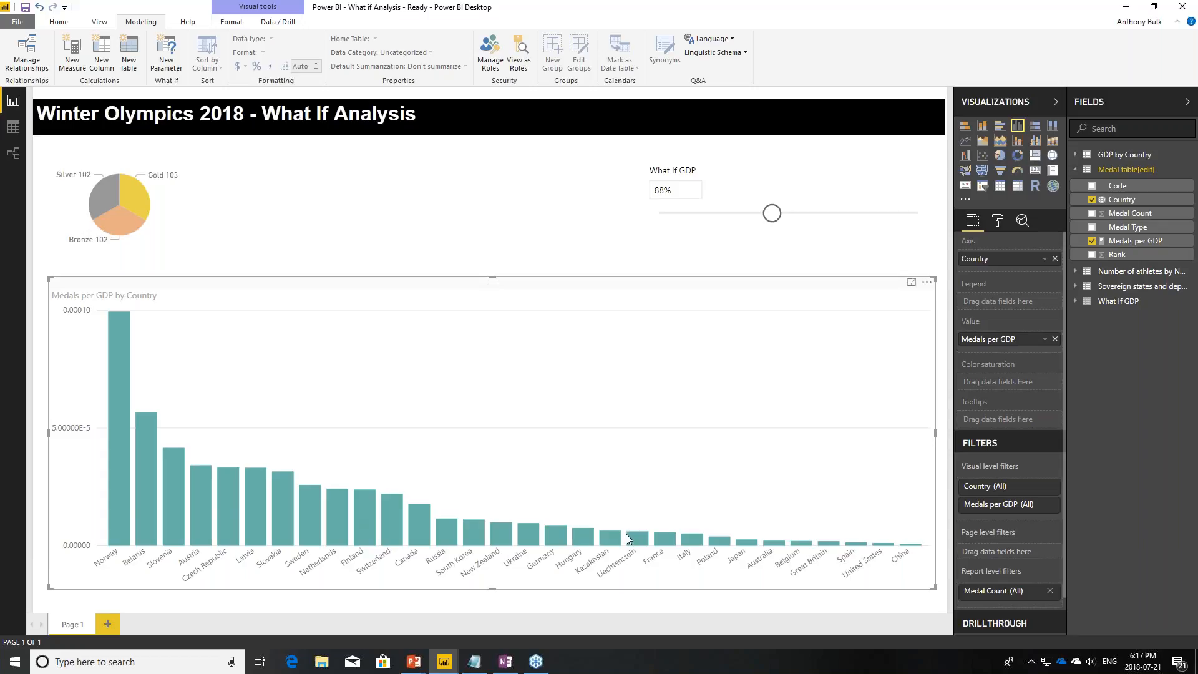
pyautogui.click(1128, 243)
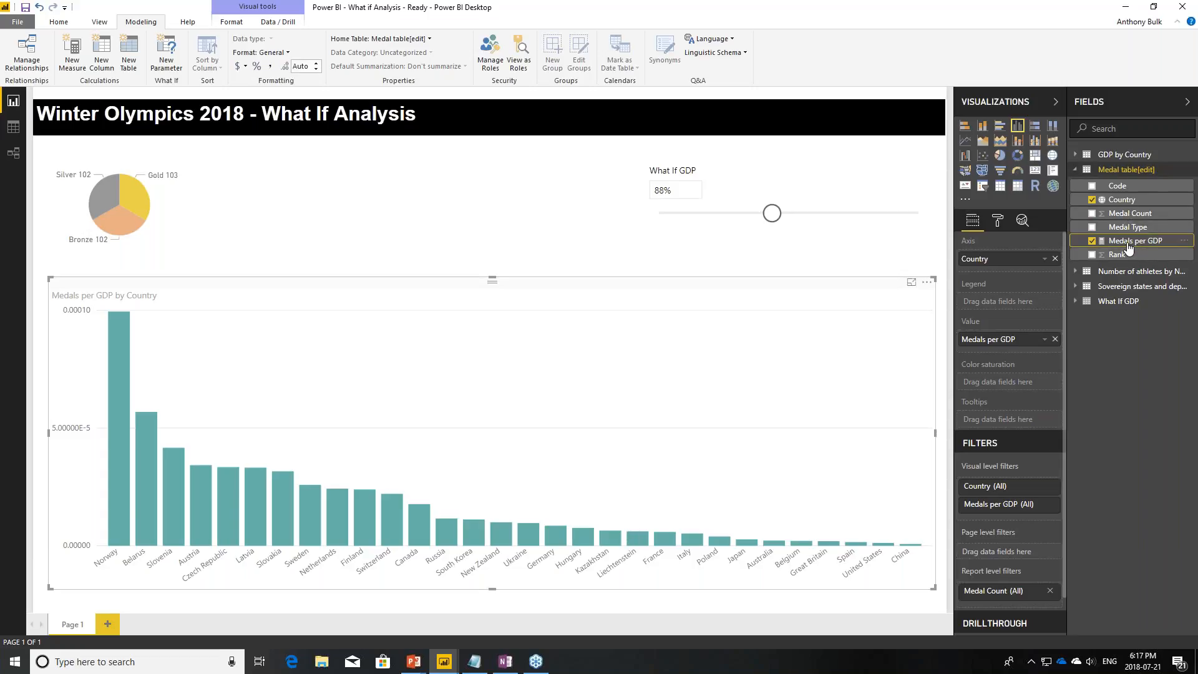
pyautogui.click(945, 102)
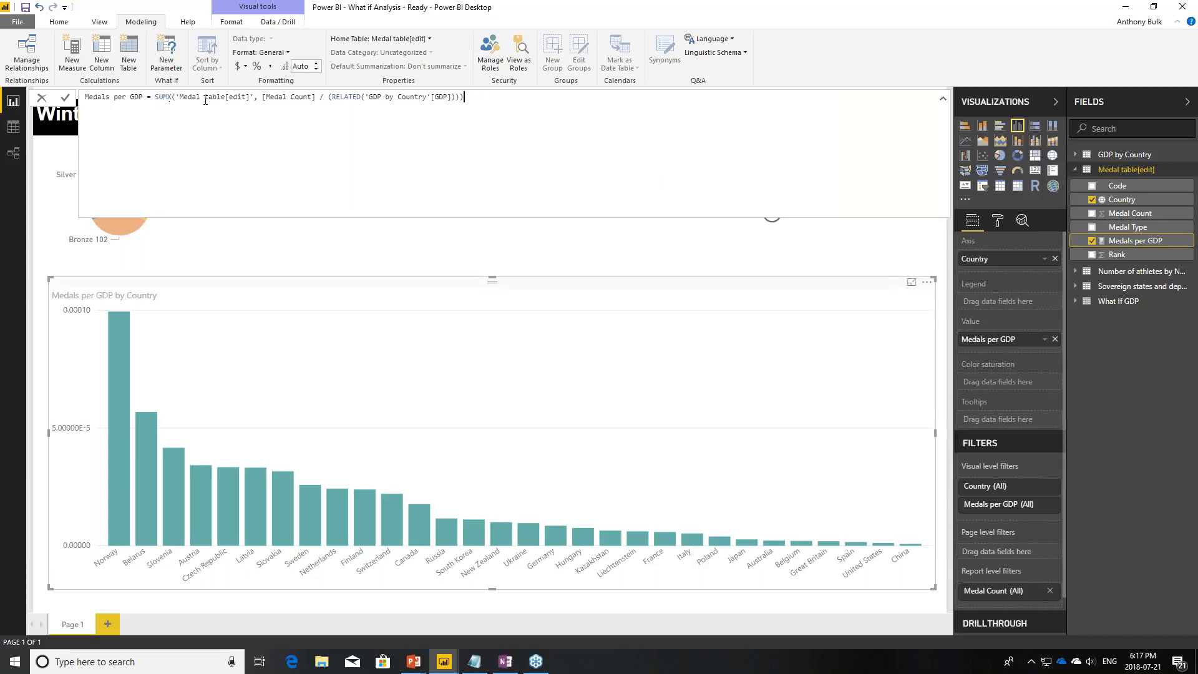
pyautogui.moveTo(319, 98); pyautogui.dragTo(257, 98)
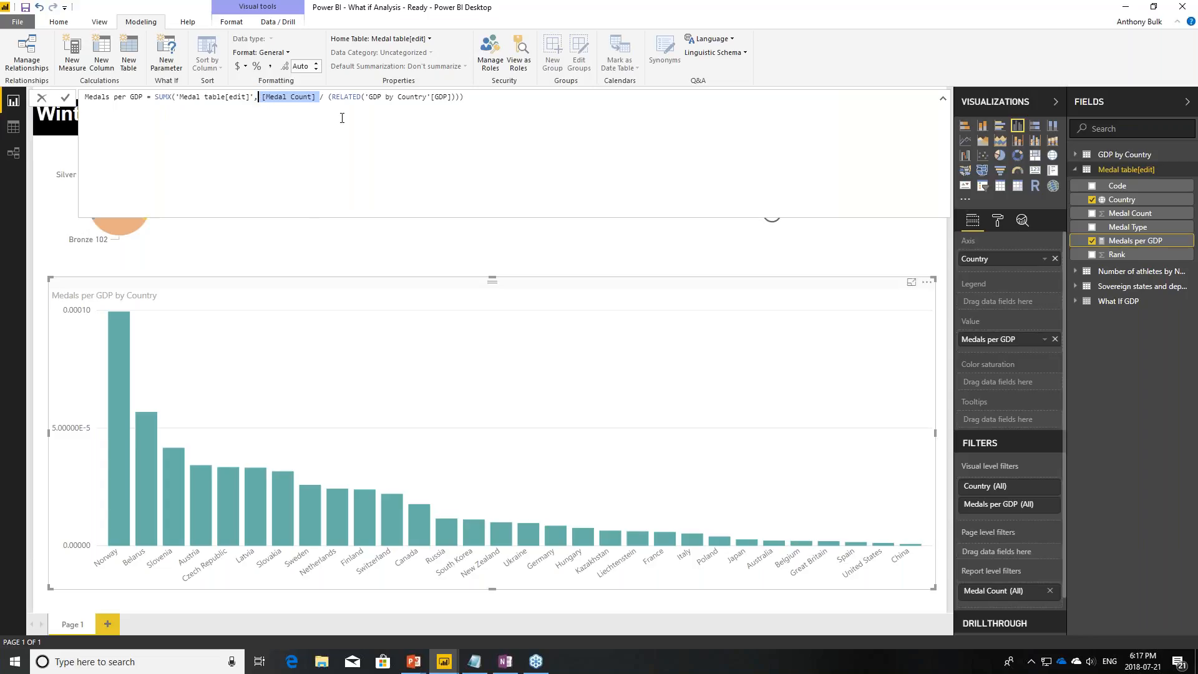
pyautogui.moveTo(469, 101); pyautogui.dragTo(337, 99)
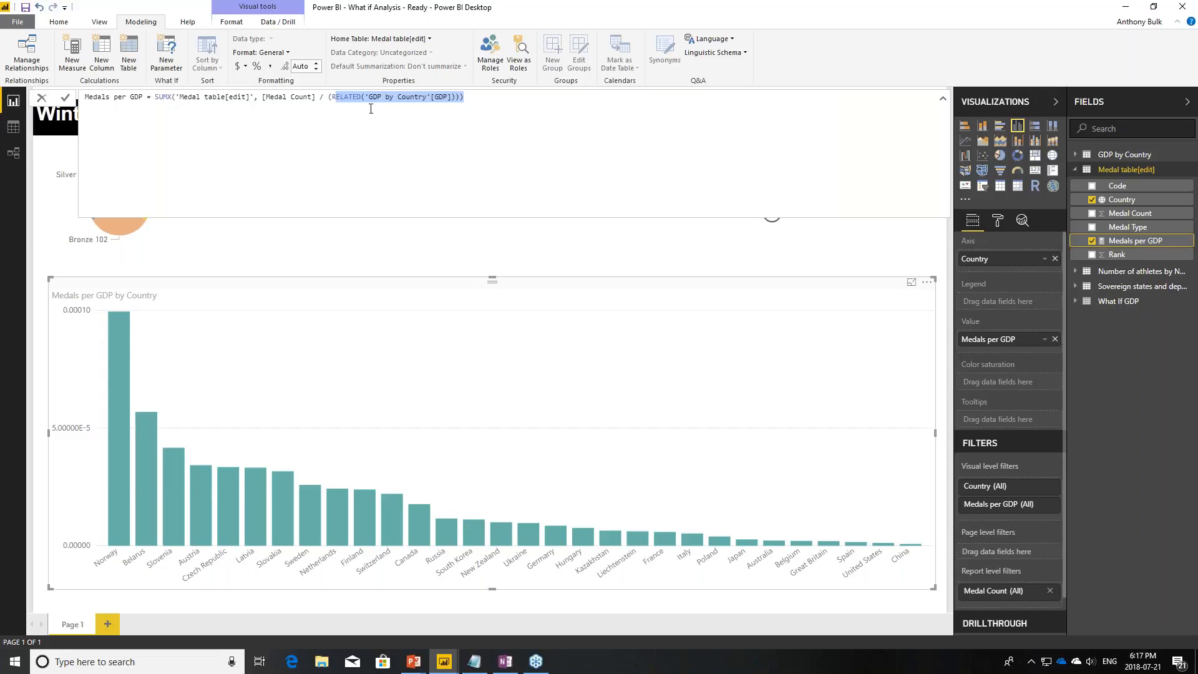
pyautogui.click(488, 117)
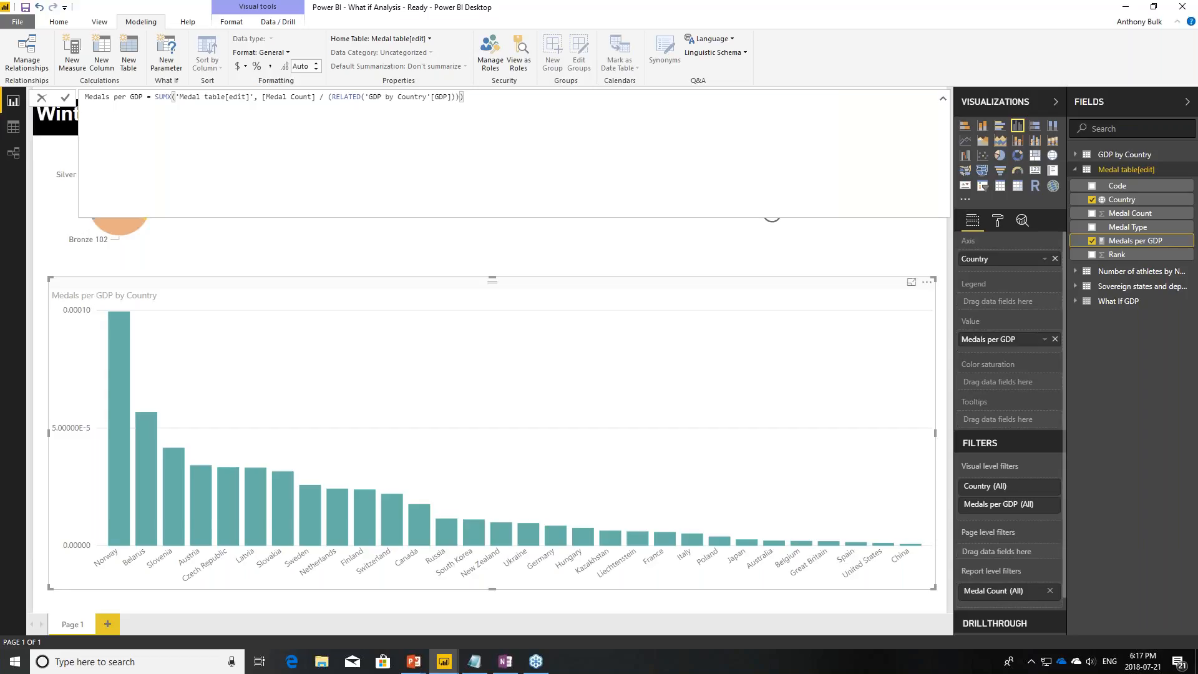
# Step: Multiply the RELATED GDP term in the Medals per GDP measure by 'What If GDP'[What If GDP Value] and commit the formula
pyautogui.hotkey('alt', 'Tab')
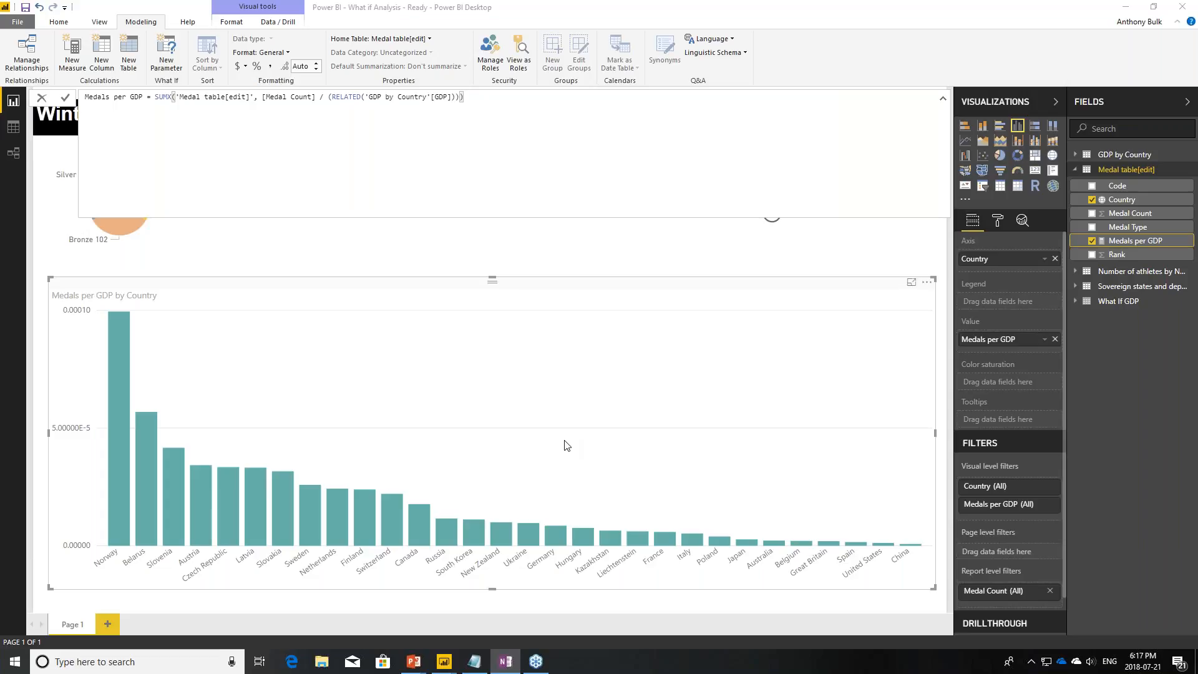
pyautogui.moveTo(463, 97); pyautogui.dragTo(85, 97)
pyautogui.hotkey('ctrl', 'v')
pyautogui.moveTo(460, 98); pyautogui.dragTo(603, 98)
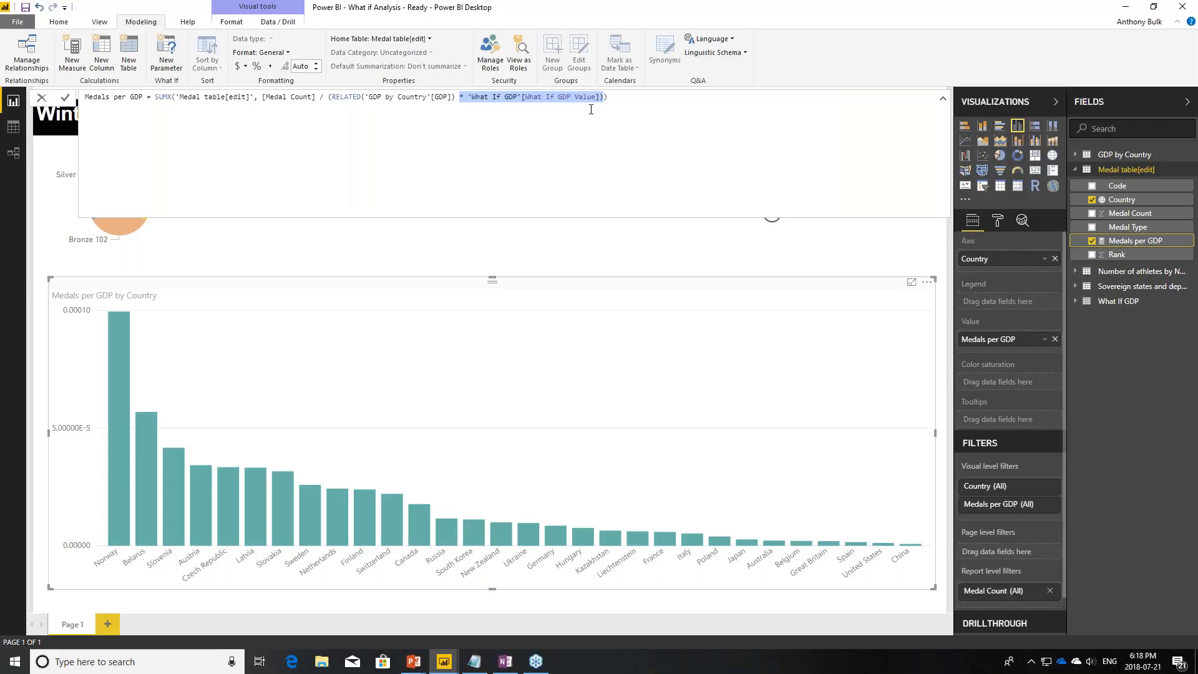
pyautogui.click(627, 102)
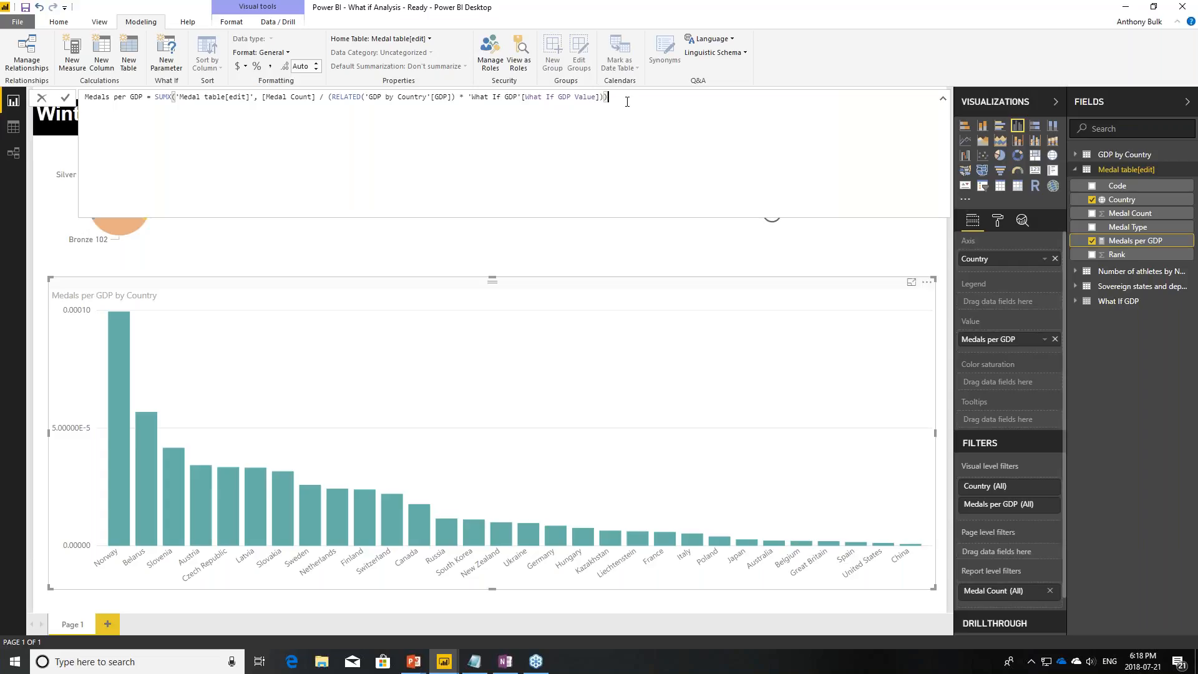
pyautogui.click(570, 262)
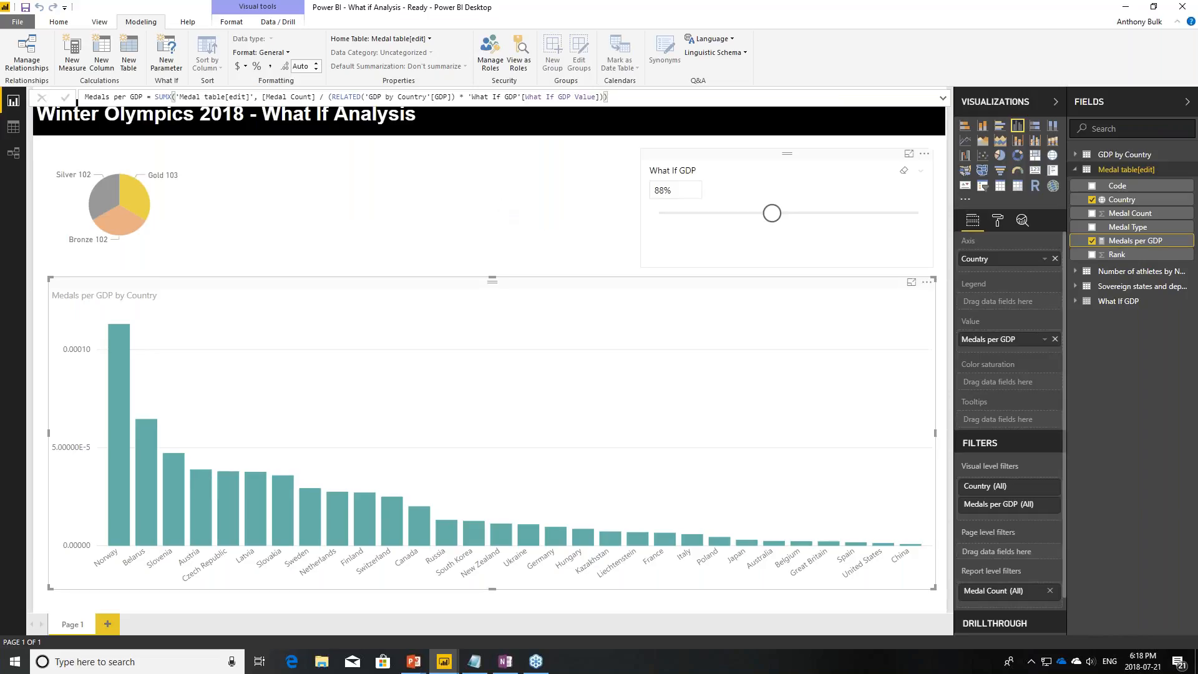
pyautogui.click(525, 194)
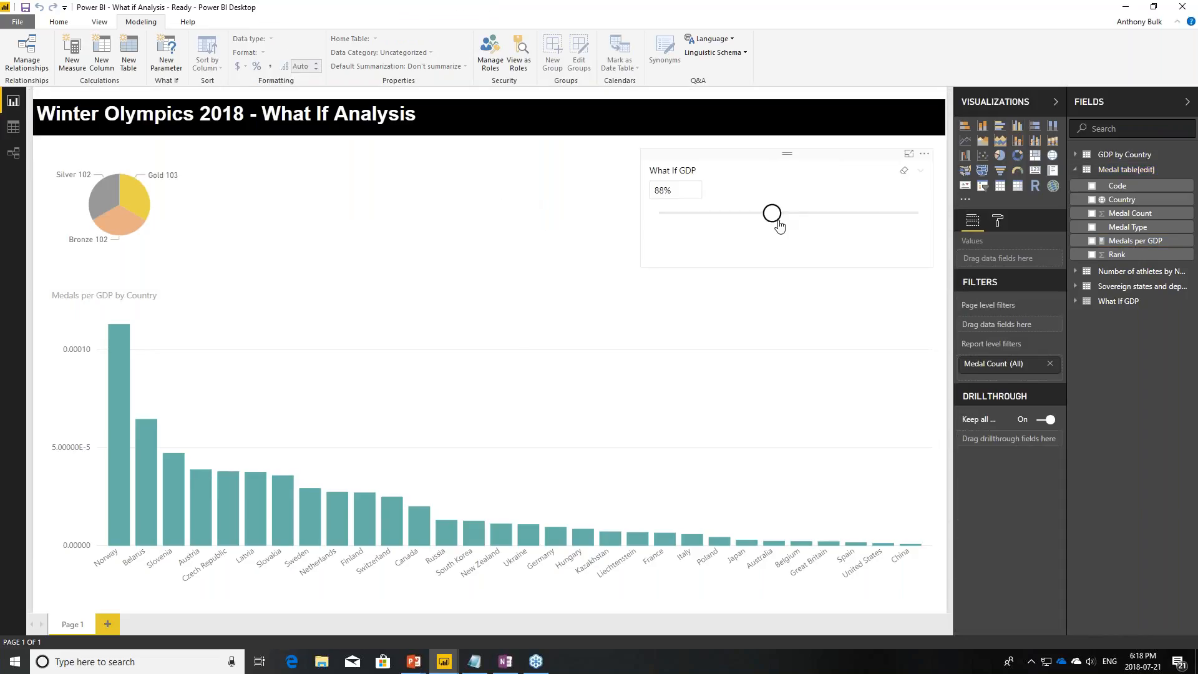
# Step: Test the chart with the What If GDP slicer at 65%, 79% and 150%, ending at 113%
pyautogui.click(743, 215)
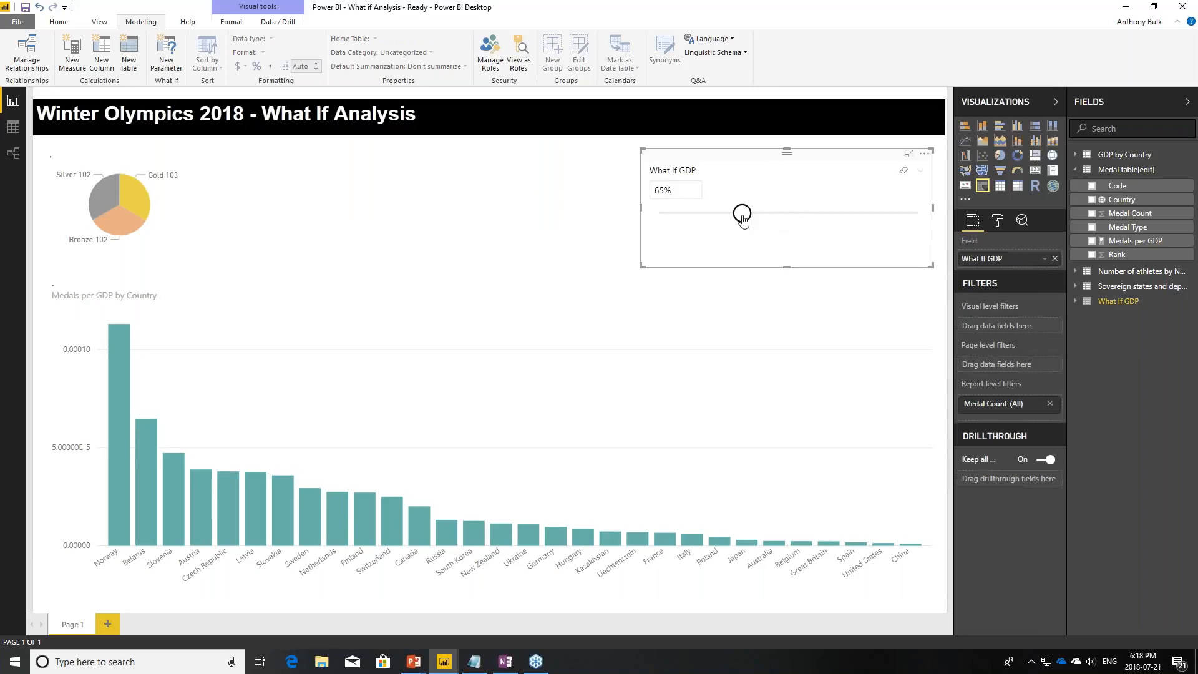
pyautogui.moveTo(752, 218)
pyautogui.mouseDown()
pyautogui.moveTo(660, 223)
pyautogui.moveTo(759, 216)
pyautogui.mouseUp()
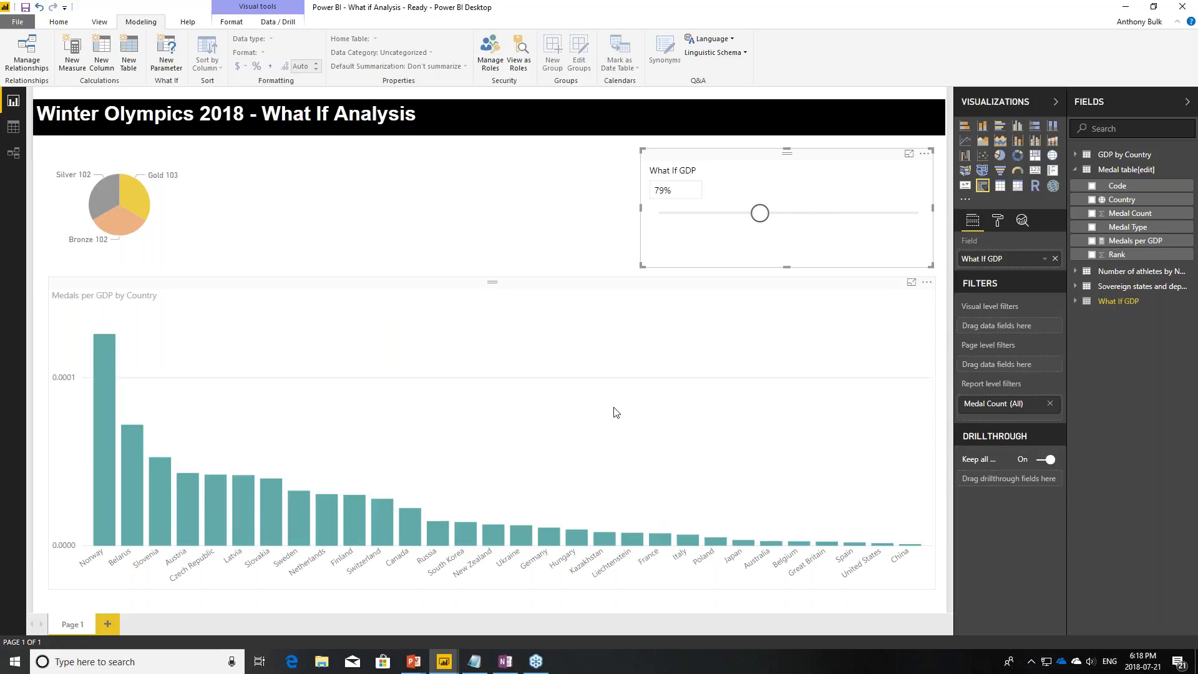
pyautogui.moveTo(759, 216); pyautogui.dragTo(854, 221)
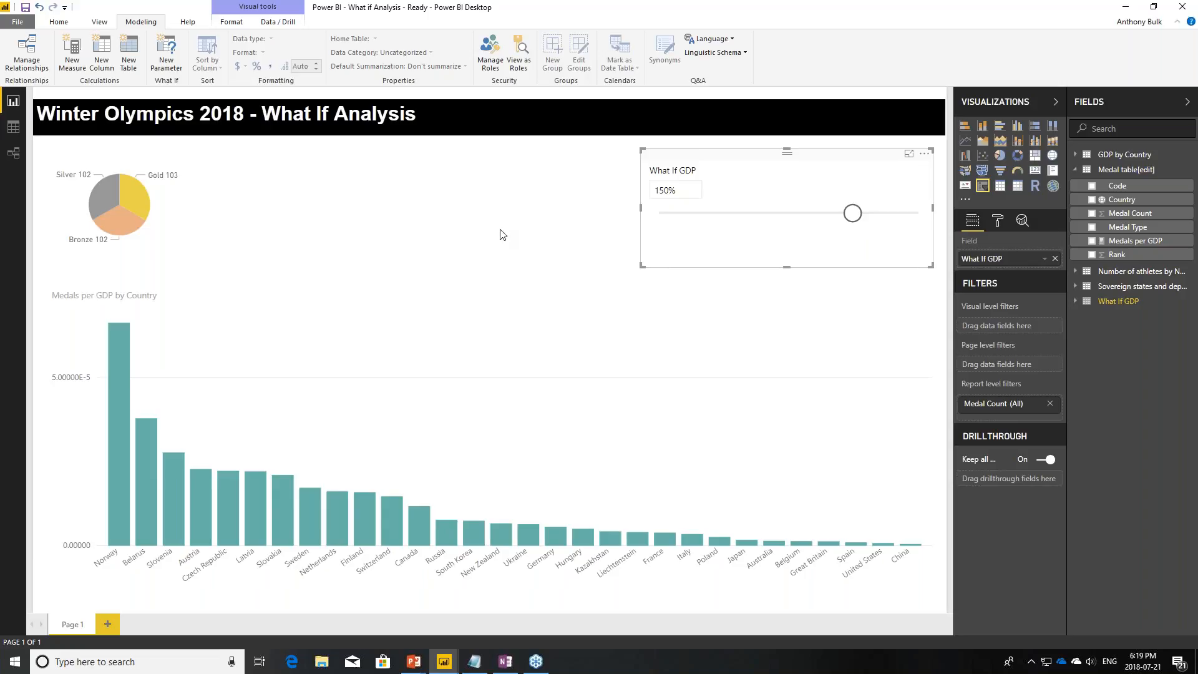
pyautogui.click(496, 229)
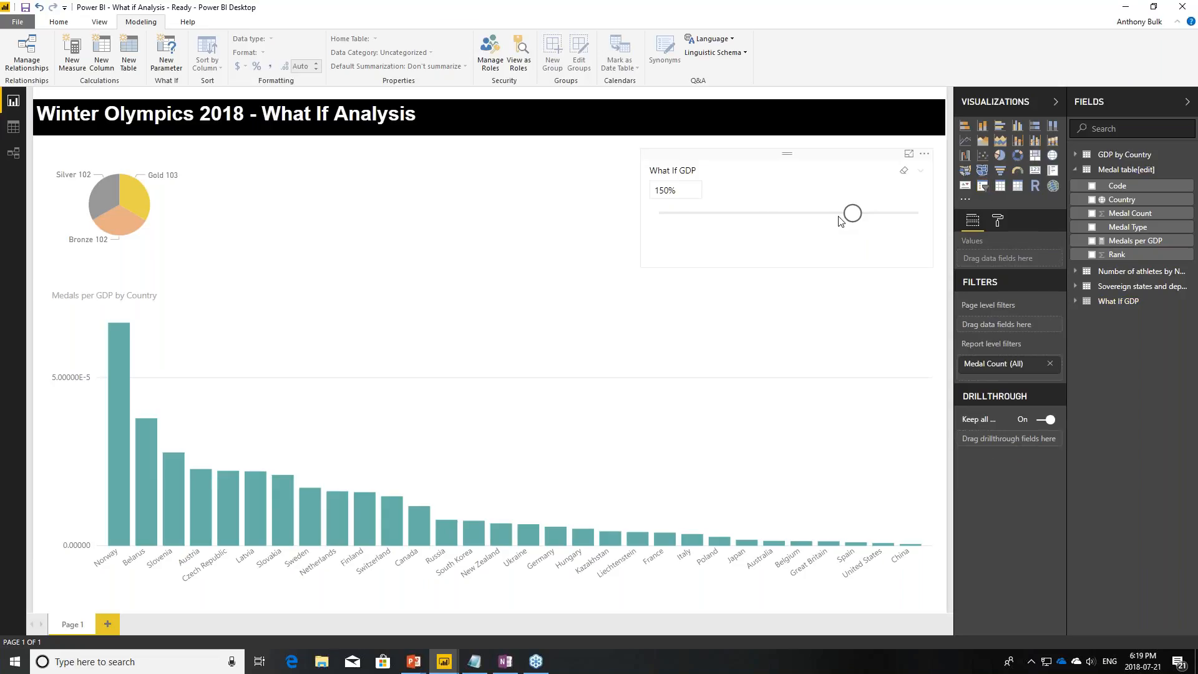
pyautogui.click(805, 215)
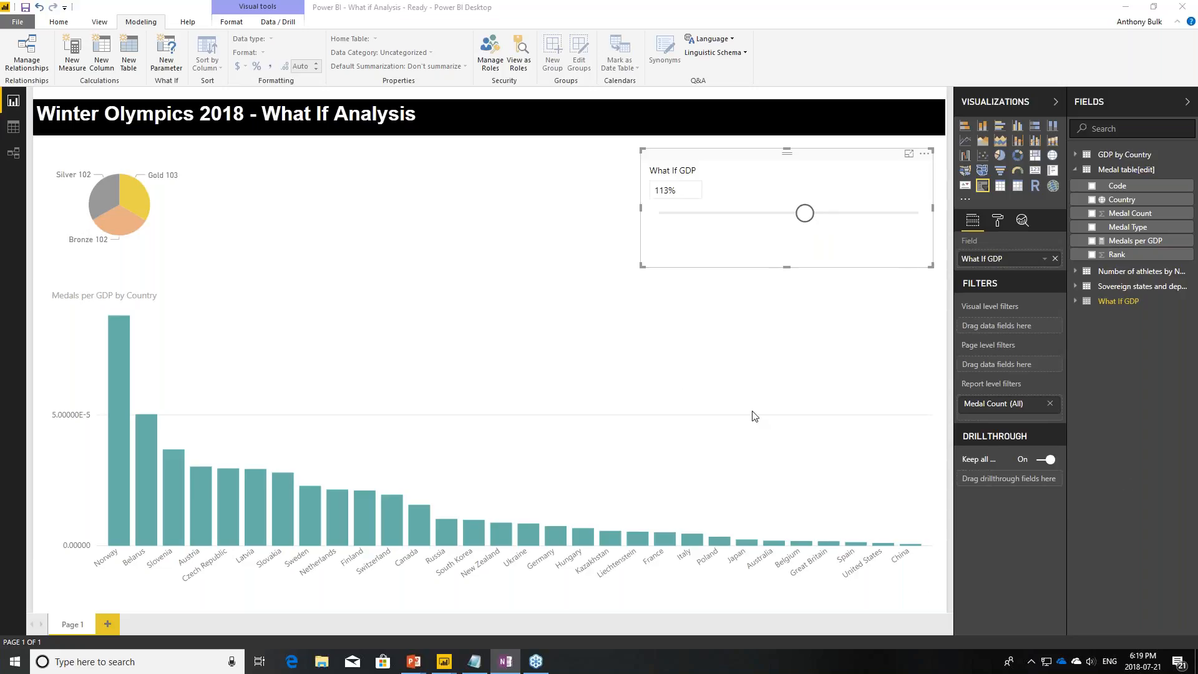
pyautogui.click(487, 225)
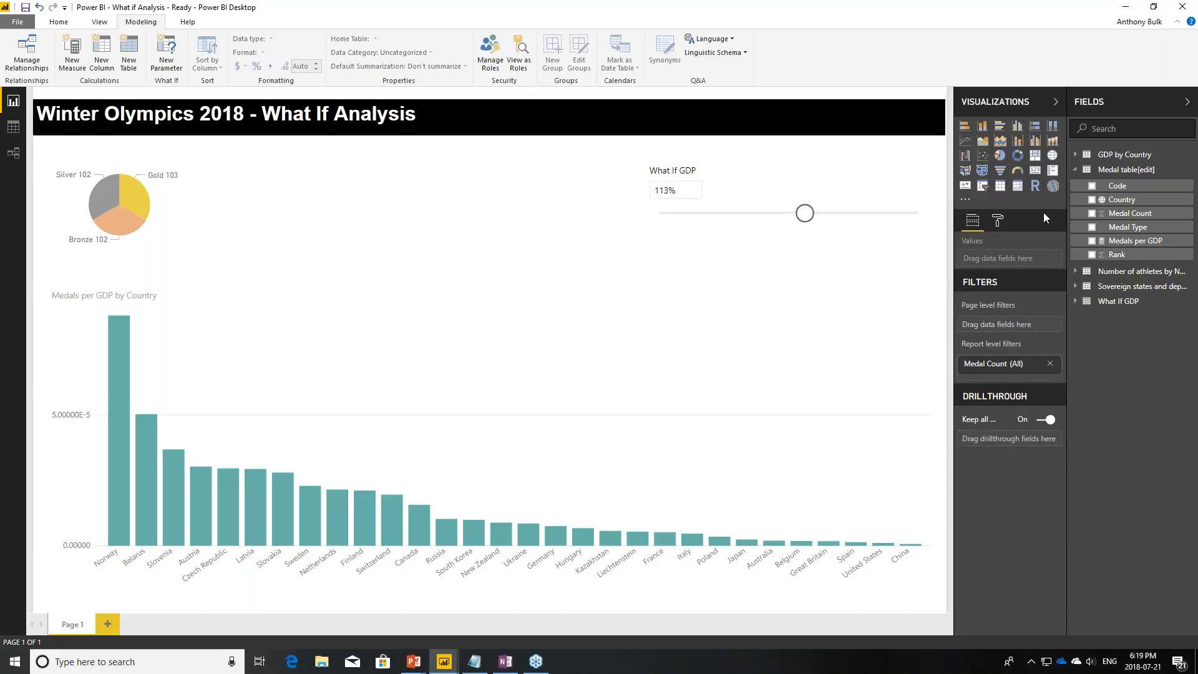
# Step: Add a slicer on Country from the Number of athletes table, placed between the pie chart and the What If GDP slicer
pyautogui.click(982, 187)
pyautogui.moveTo(863, 156); pyautogui.dragTo(360, 176)
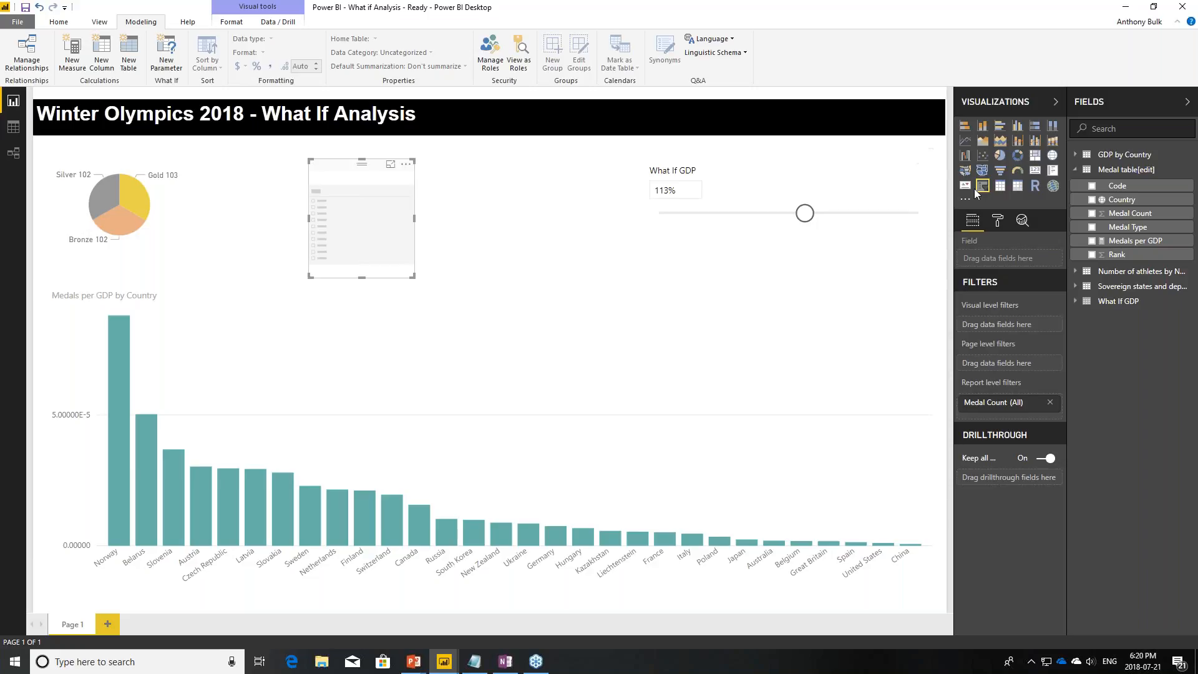
pyautogui.moveTo(369, 185); pyautogui.dragTo(386, 180)
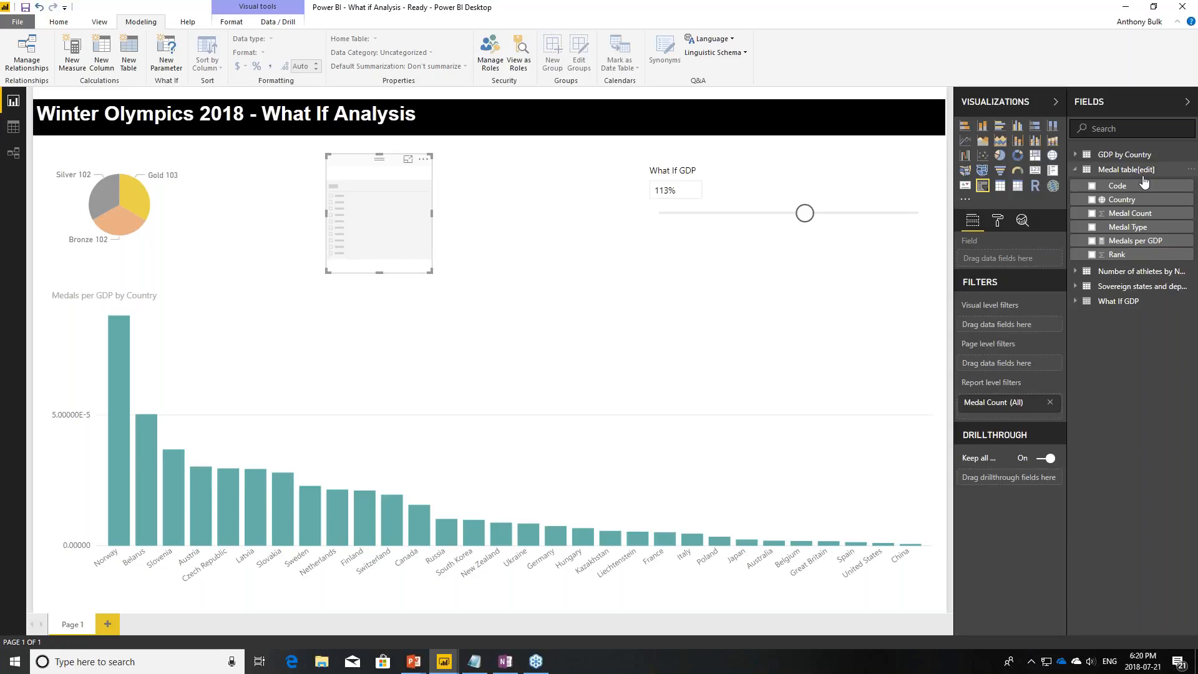
pyautogui.click(1076, 273)
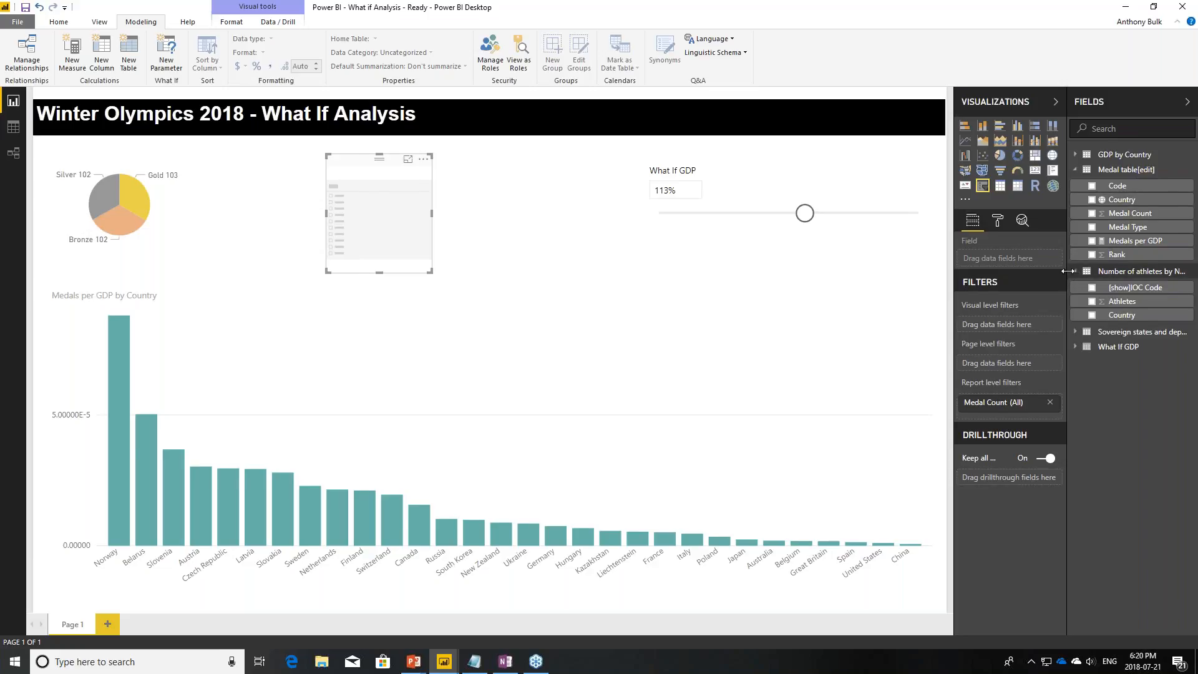
pyautogui.moveTo(1068, 272); pyautogui.dragTo(1023, 271)
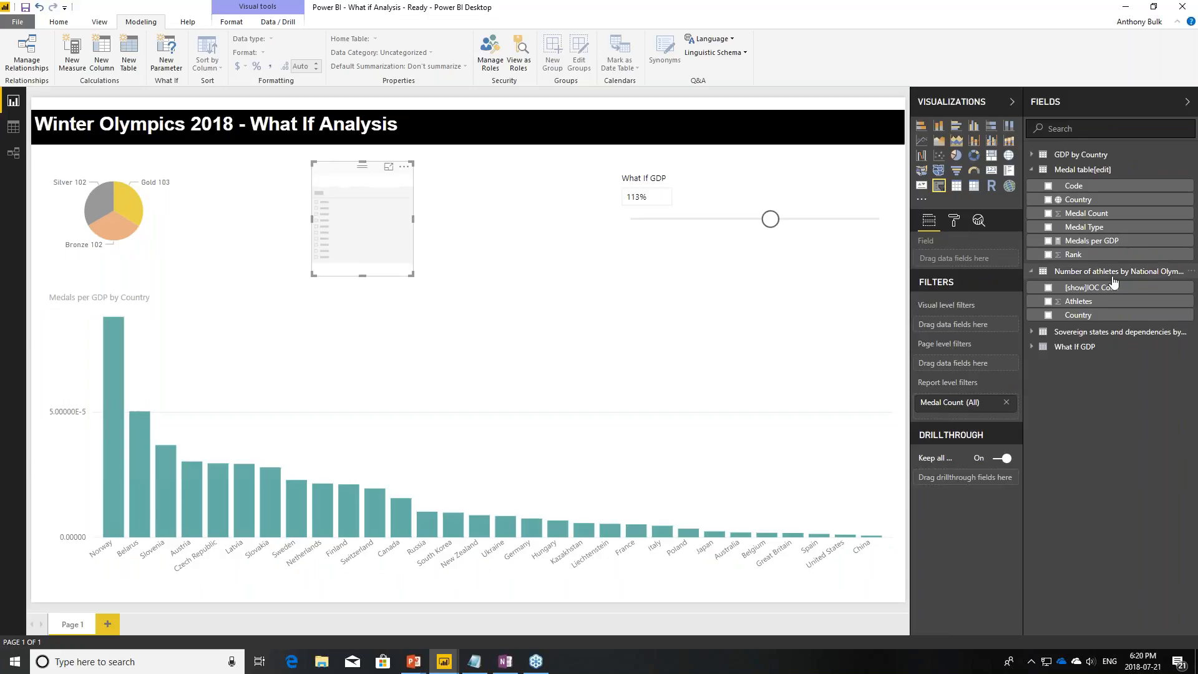
pyautogui.moveTo(1086, 312); pyautogui.dragTo(1082, 320)
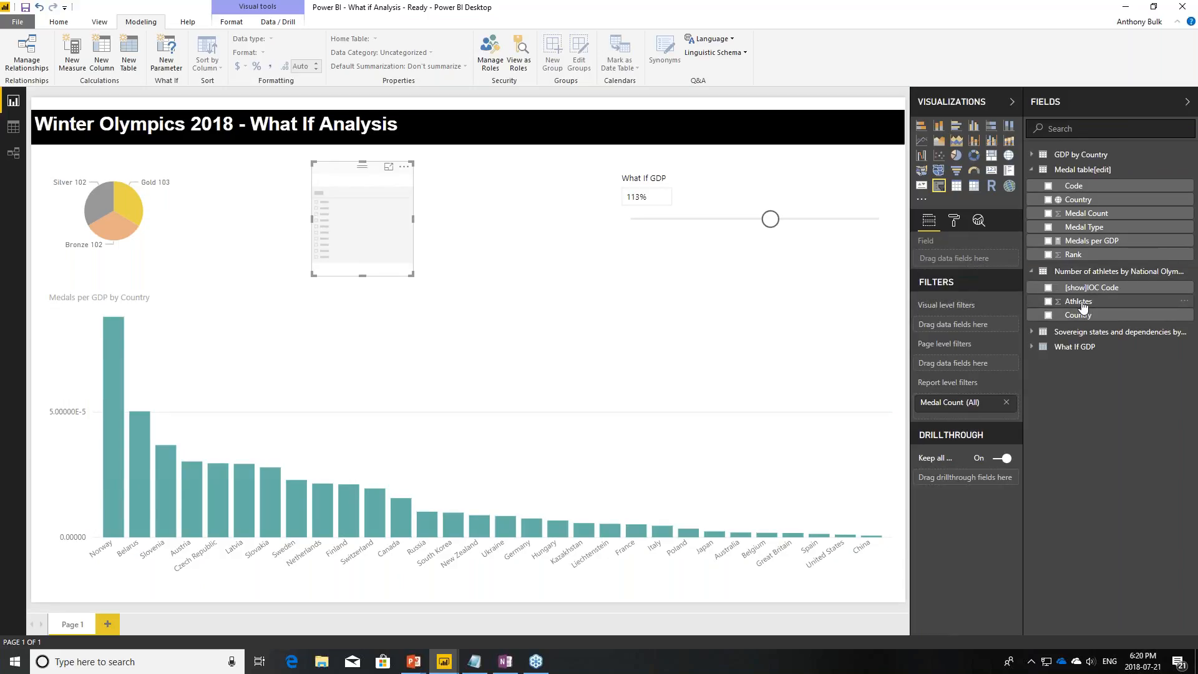
pyautogui.click(1049, 315)
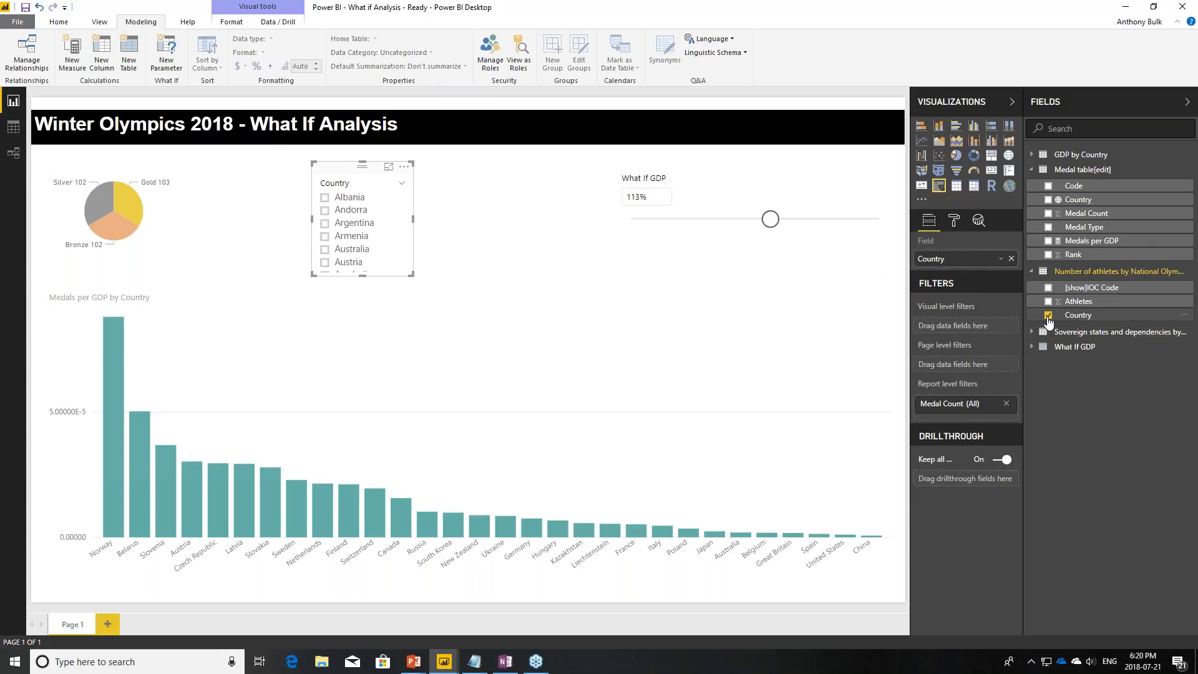
# Step: Change the Country slicer from a list to a dropdown
pyautogui.click(403, 187)
pyautogui.click(410, 217)
pyautogui.click(404, 167)
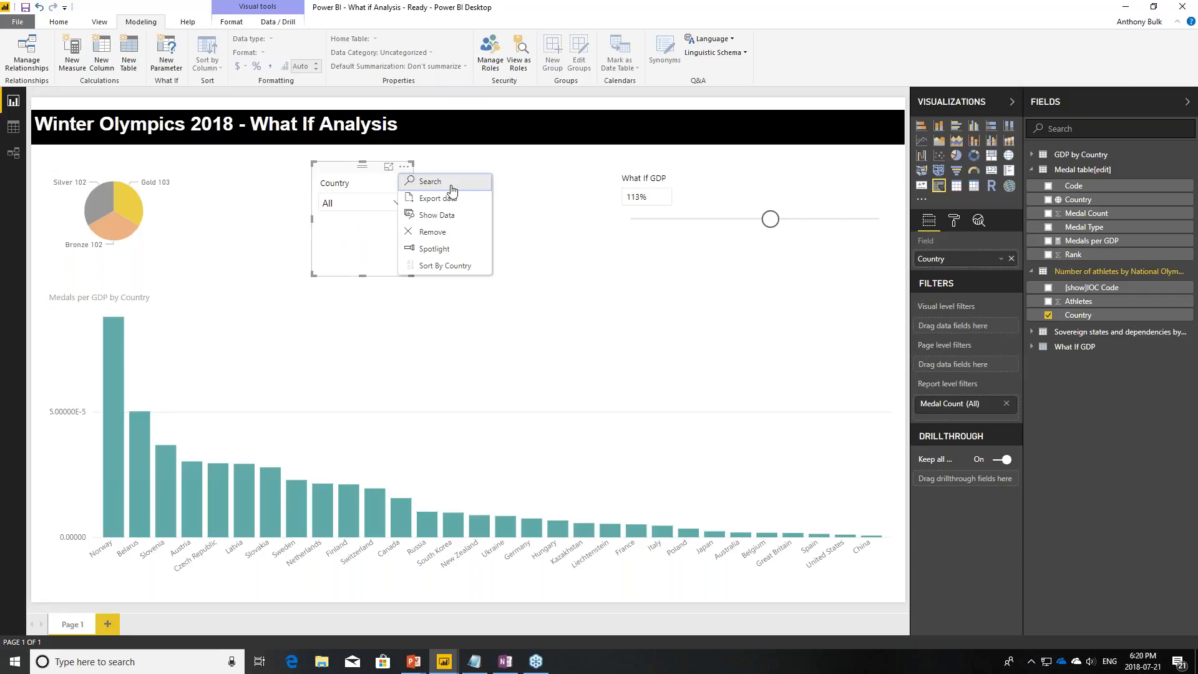
pyautogui.click(417, 276)
# Step: Widen and shorten the Country slicer, and shift it and the What If GDP slicer slightly left on the page
pyautogui.moveTo(412, 274); pyautogui.dragTo(569, 252)
pyautogui.moveTo(409, 175); pyautogui.dragTo(374, 172)
pyautogui.click(623, 171)
pyautogui.moveTo(687, 168); pyautogui.dragTo(654, 169)
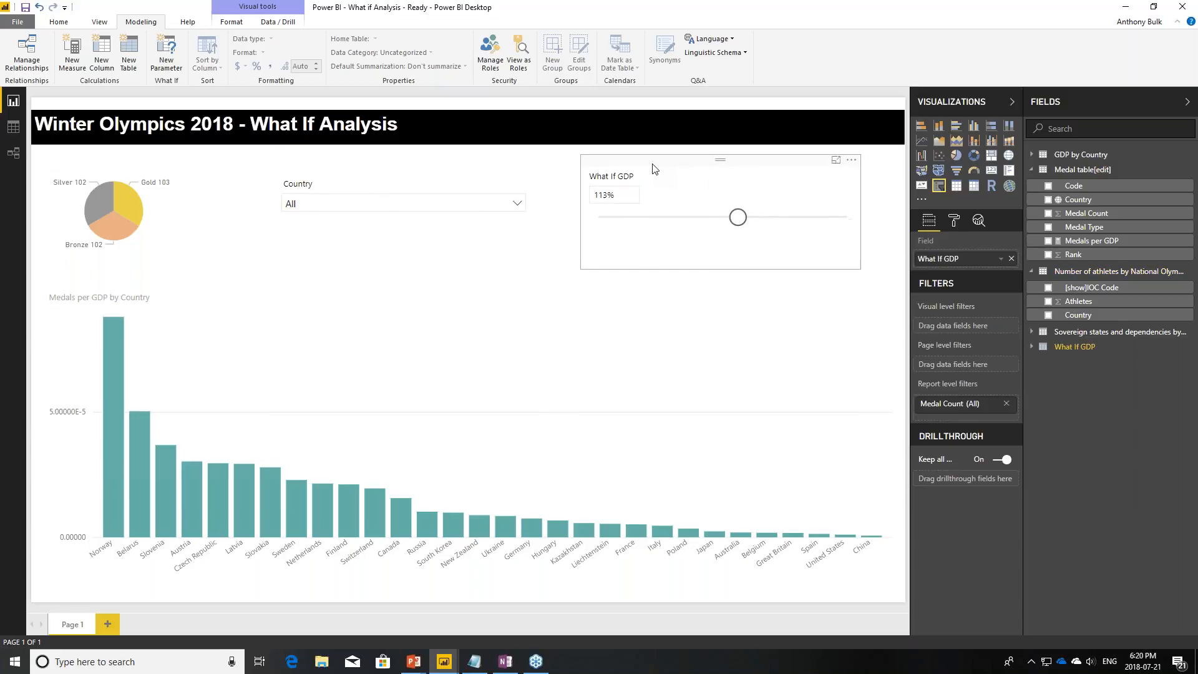
pyautogui.click(445, 168)
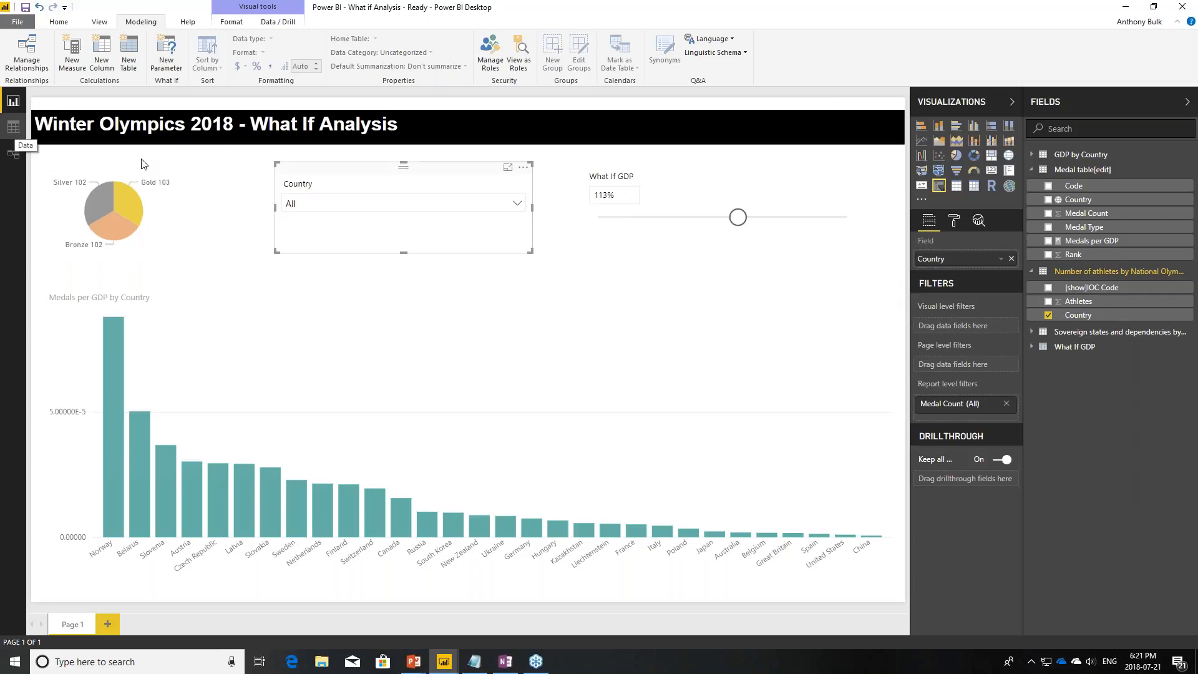
# Step: Move the Number of athletes table up and left in the relationship diagram, and view its data rows
pyautogui.click(15, 151)
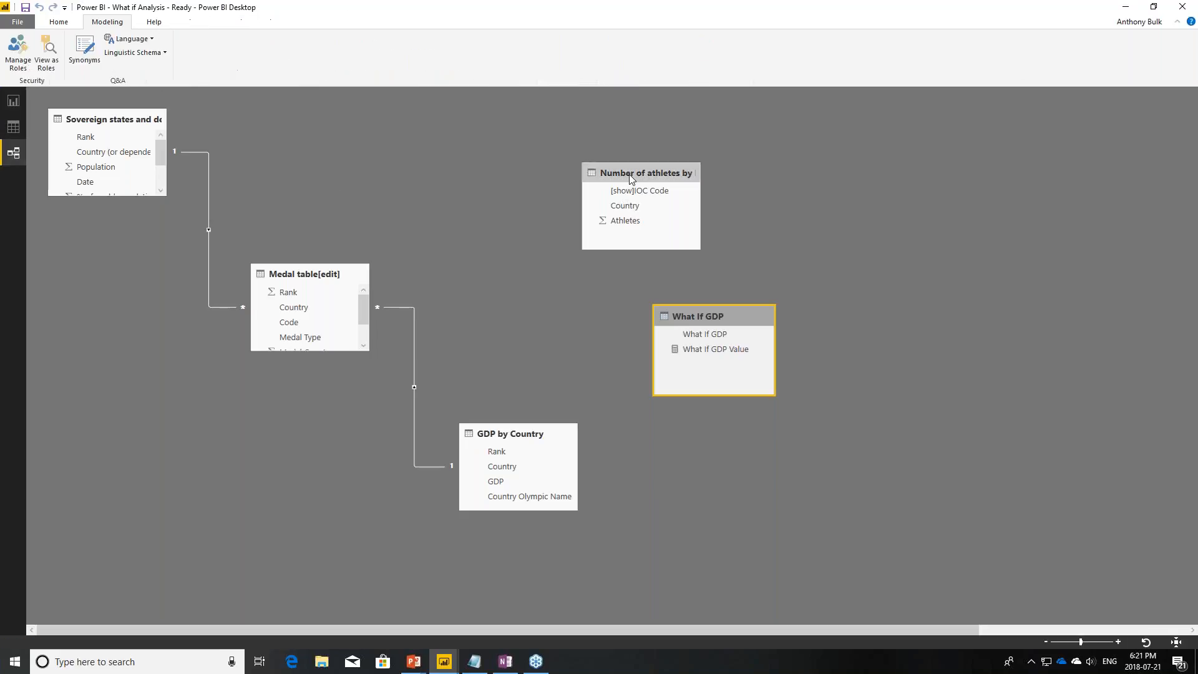
pyautogui.moveTo(630, 178); pyautogui.dragTo(542, 158)
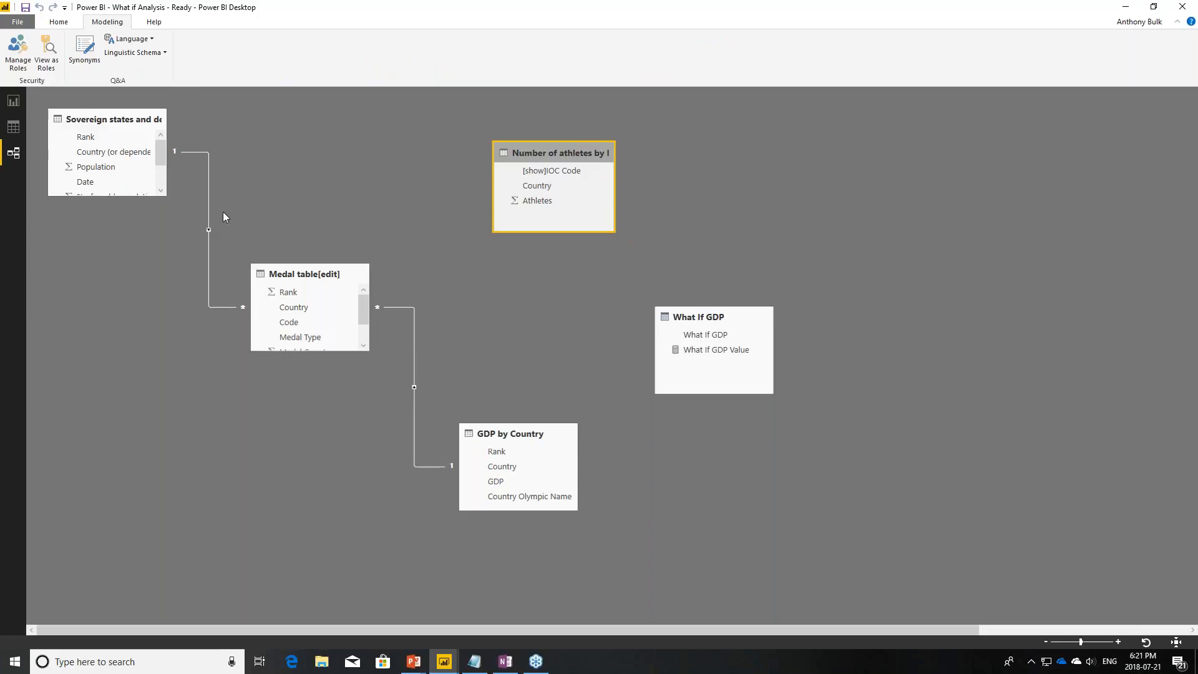
pyautogui.click(13, 127)
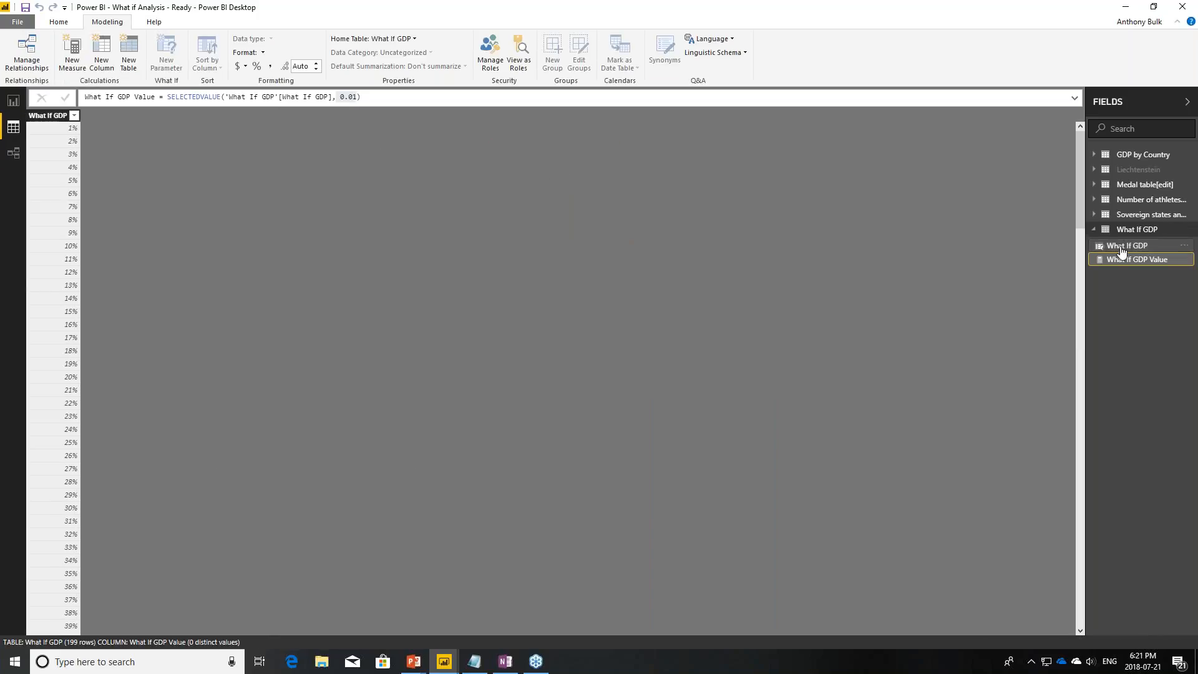
pyautogui.click(1149, 199)
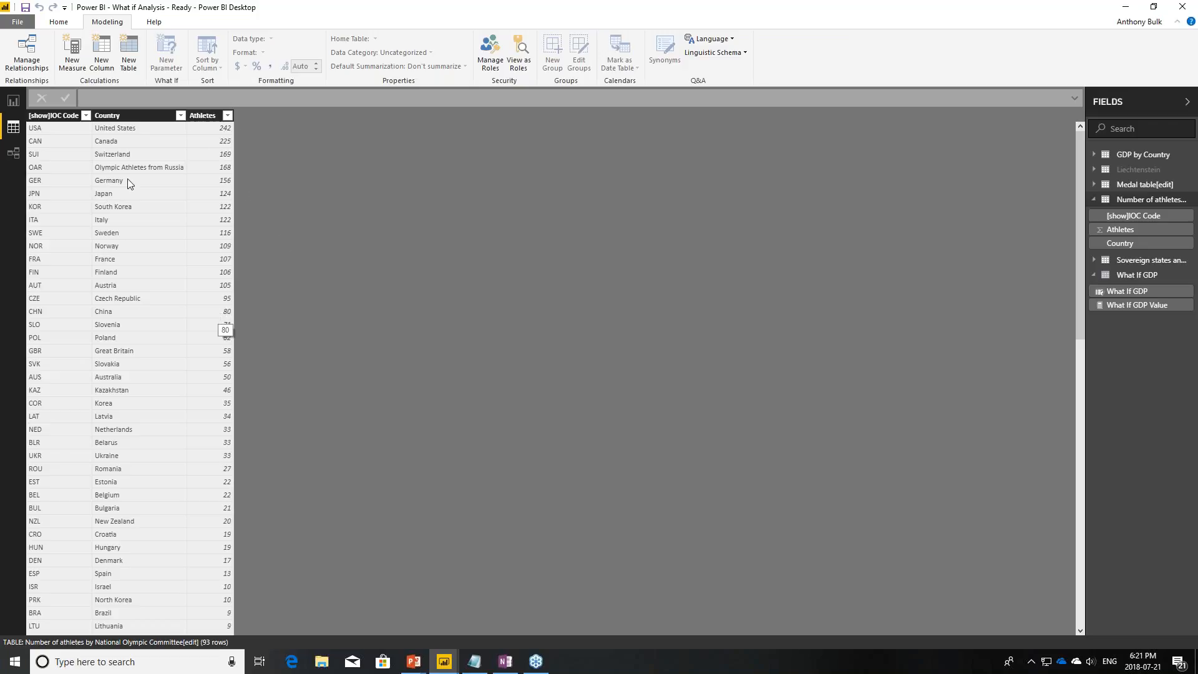
# Step: Return to the report page, shift the Country slicer slightly left, and lower the What If GDP slicer to 72%
pyautogui.click(13, 102)
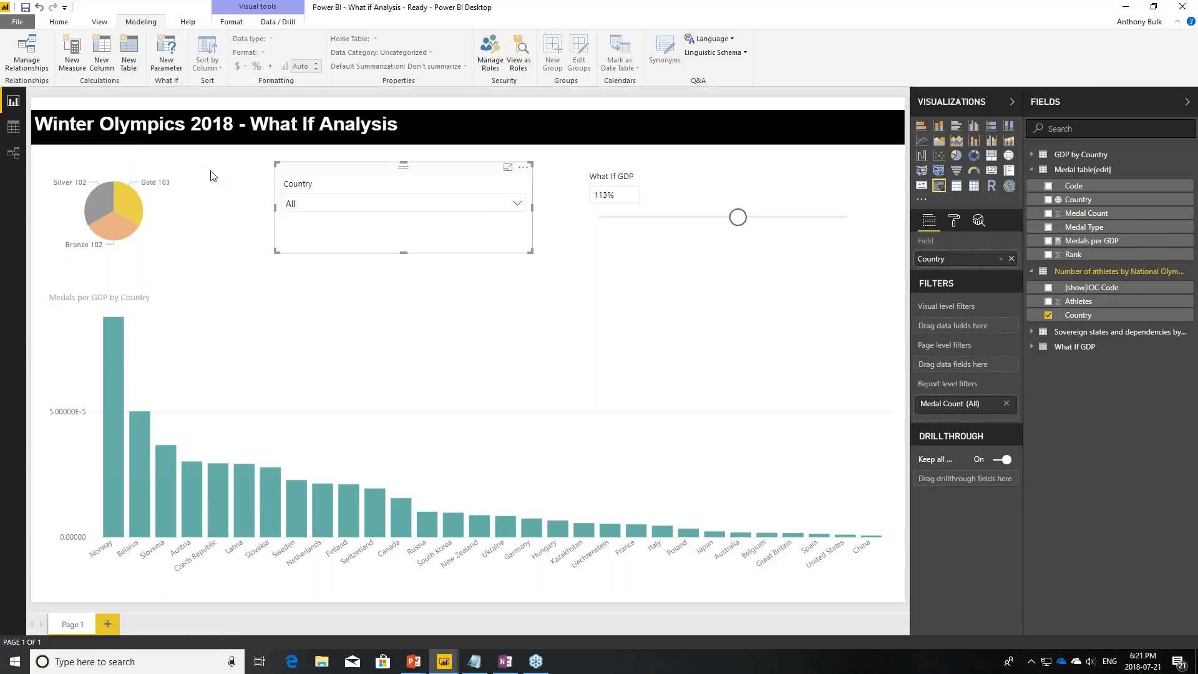
pyautogui.moveTo(367, 173); pyautogui.dragTo(354, 173)
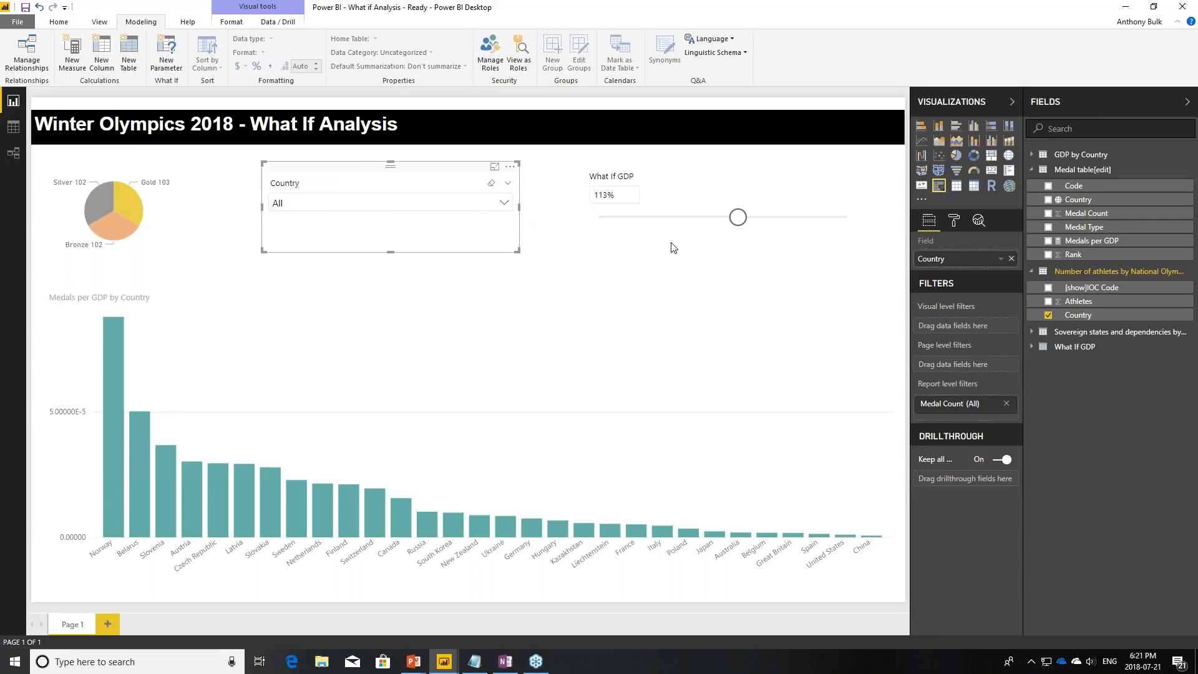
pyautogui.moveTo(729, 226); pyautogui.dragTo(688, 218)
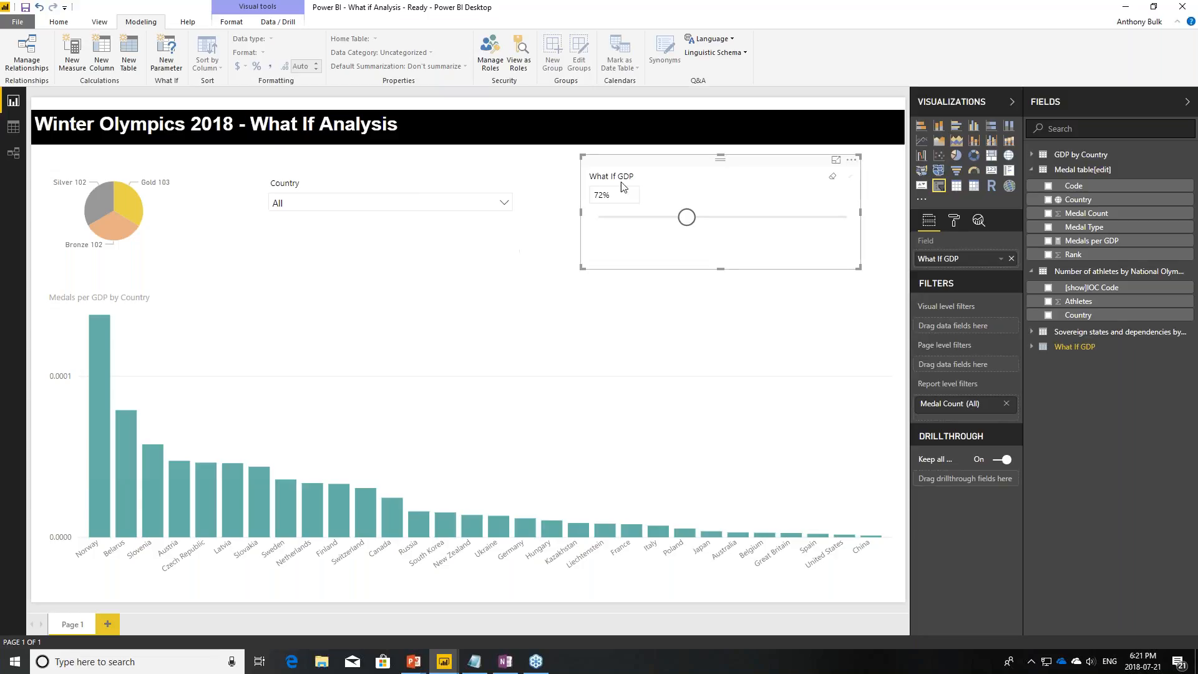
# Step: Replace the Medals per GDP formula with a SELECTEDVALUE Country variable and an IF applying What If GDP Value to all countries or only the matching one
pyautogui.click(1096, 242)
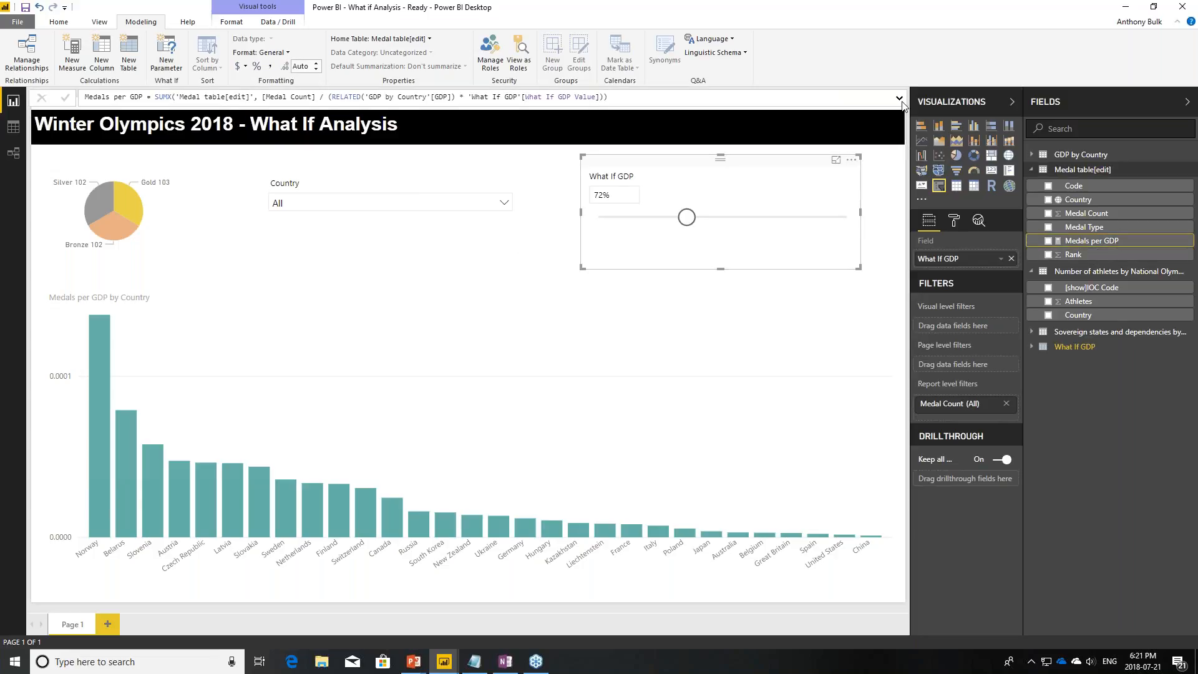
pyautogui.click(899, 99)
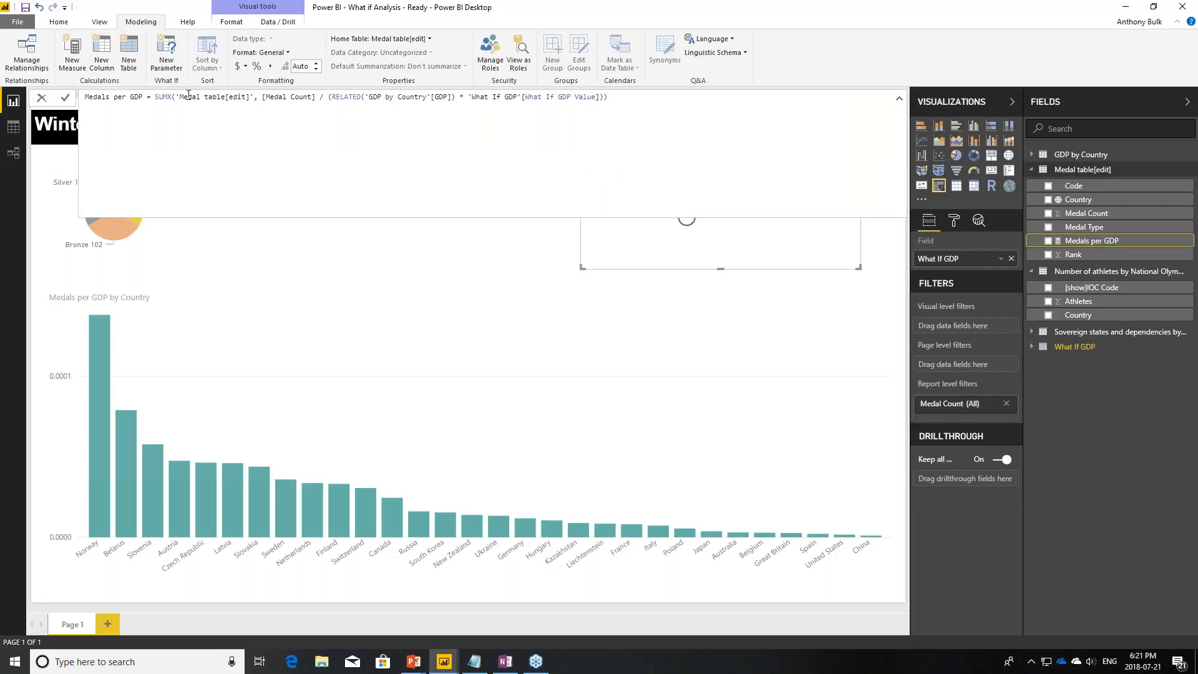
pyautogui.hotkey('alt', 'Tab')
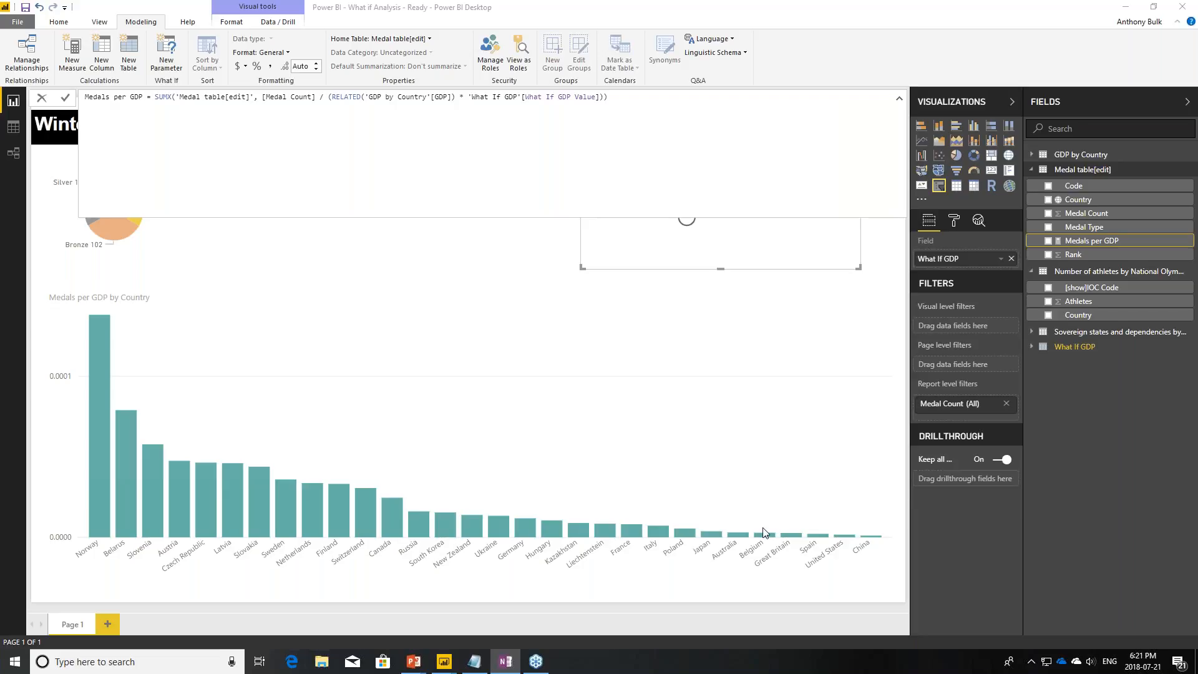
pyautogui.click(622, 97)
pyautogui.moveTo(623, 98); pyautogui.dragTo(84, 98)
pyautogui.write('Medals per GDP= VAR   Country = SELECTEDVALUE(\'Number of athletes by National Olympic Committee[edit]\'[Country],"All") RETURN IF (     Country = "All",     SUMX(\'Medal table[edit]\', [Medal Count] / (RELATED(\'GDP by Country\'[GDP]) * \'What If GDP\'[What If GDP Value])),     SUMX(\'Medal table[edit]\', [Medal Count] / (RELATED(\'GDP by Country\'[GDP]) * IF(Country = \'Medal table[edit]\'[Country], \'What If GDP\'[What If GDP Value],1))) )')
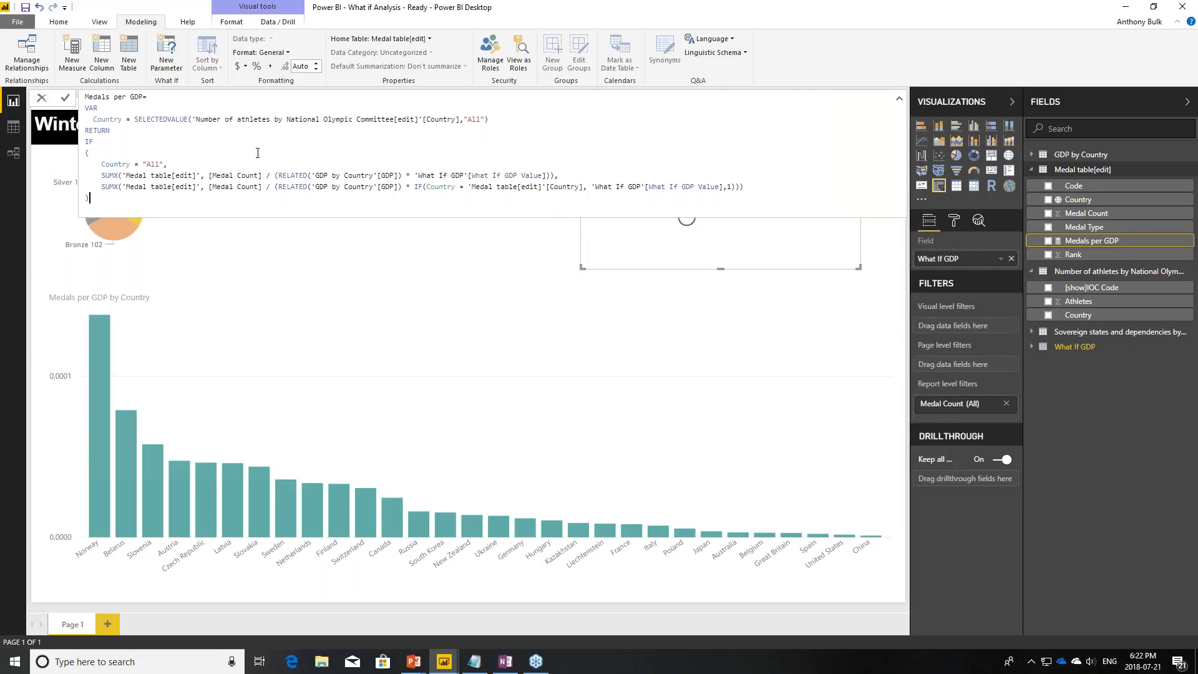
# Step: Examine the new formula's Country variable, its "All" default, and the two SUMX branches including the nested IF on country
pyautogui.moveTo(488, 119); pyautogui.dragTo(81, 108)
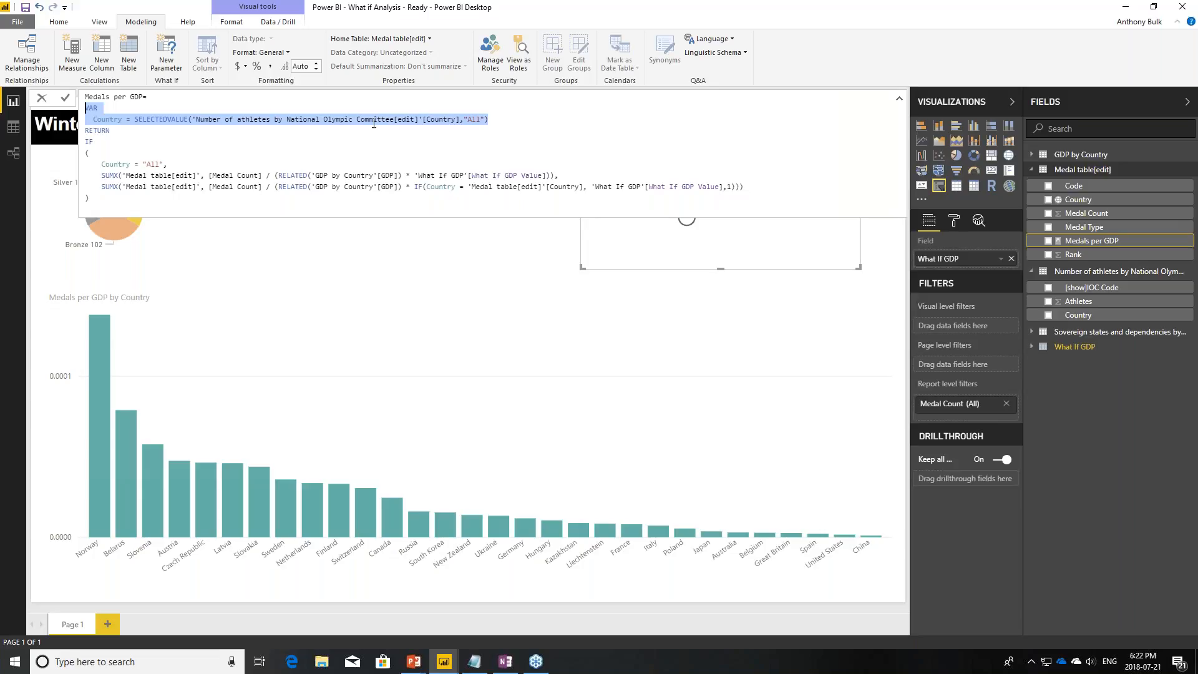
pyautogui.click(434, 123)
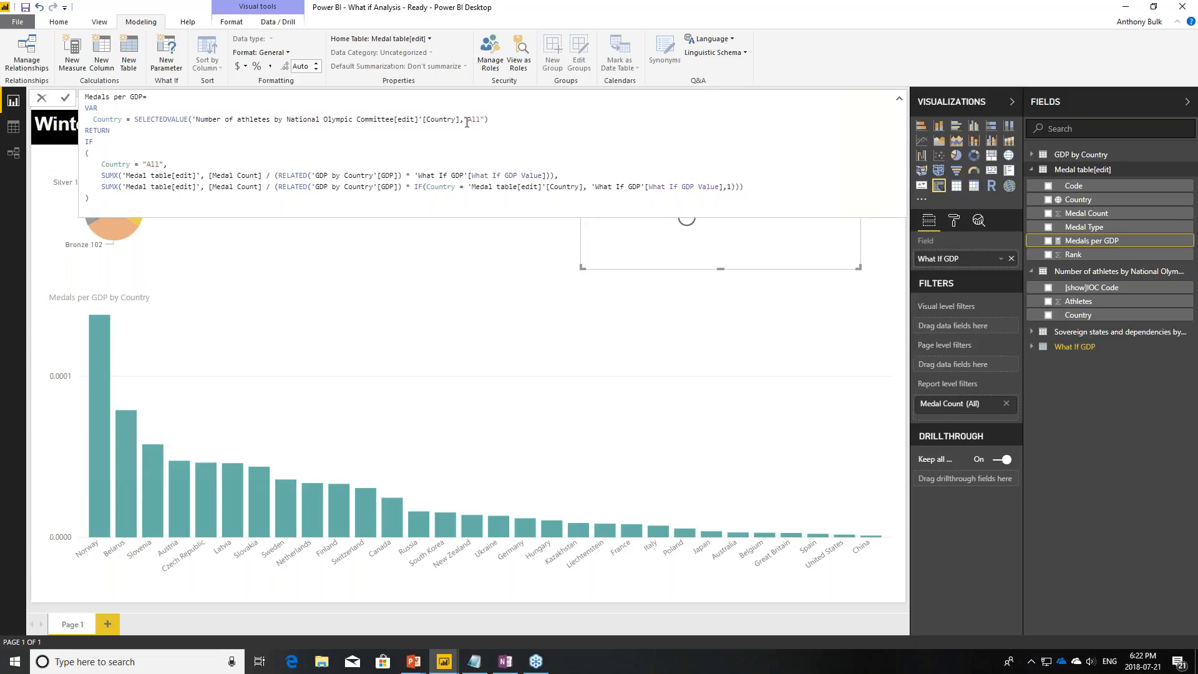
pyautogui.moveTo(465, 120); pyautogui.dragTo(485, 120)
pyautogui.moveTo(88, 190); pyautogui.dragTo(202, 145)
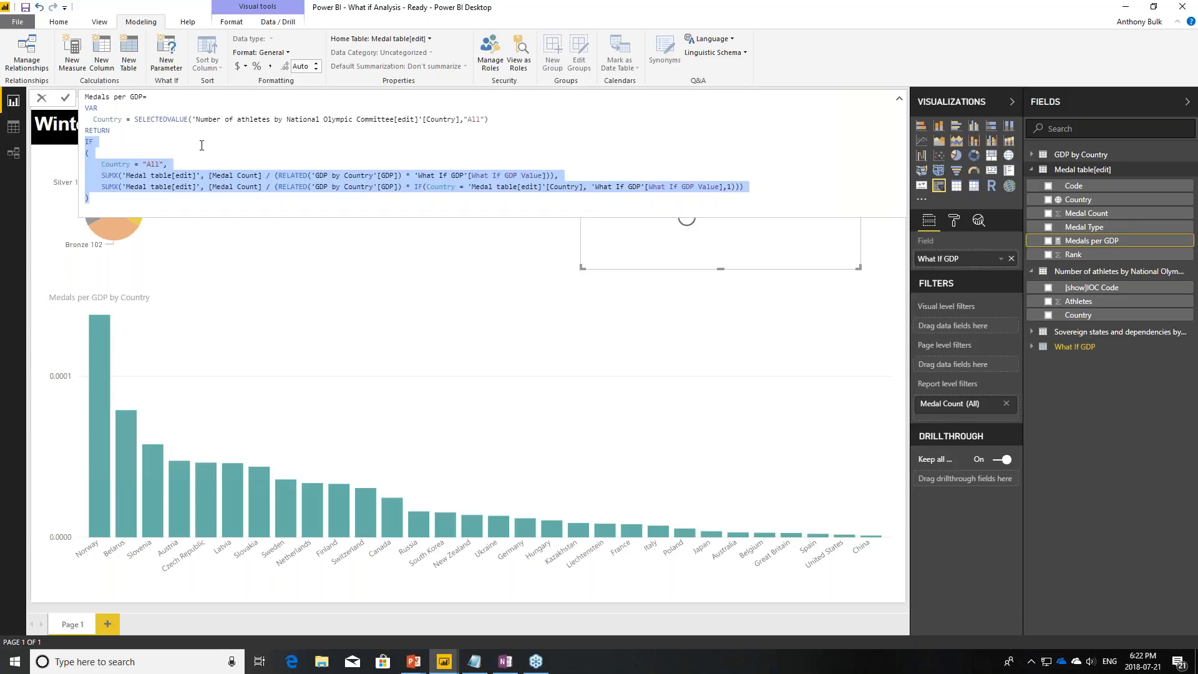
pyautogui.click(151, 157)
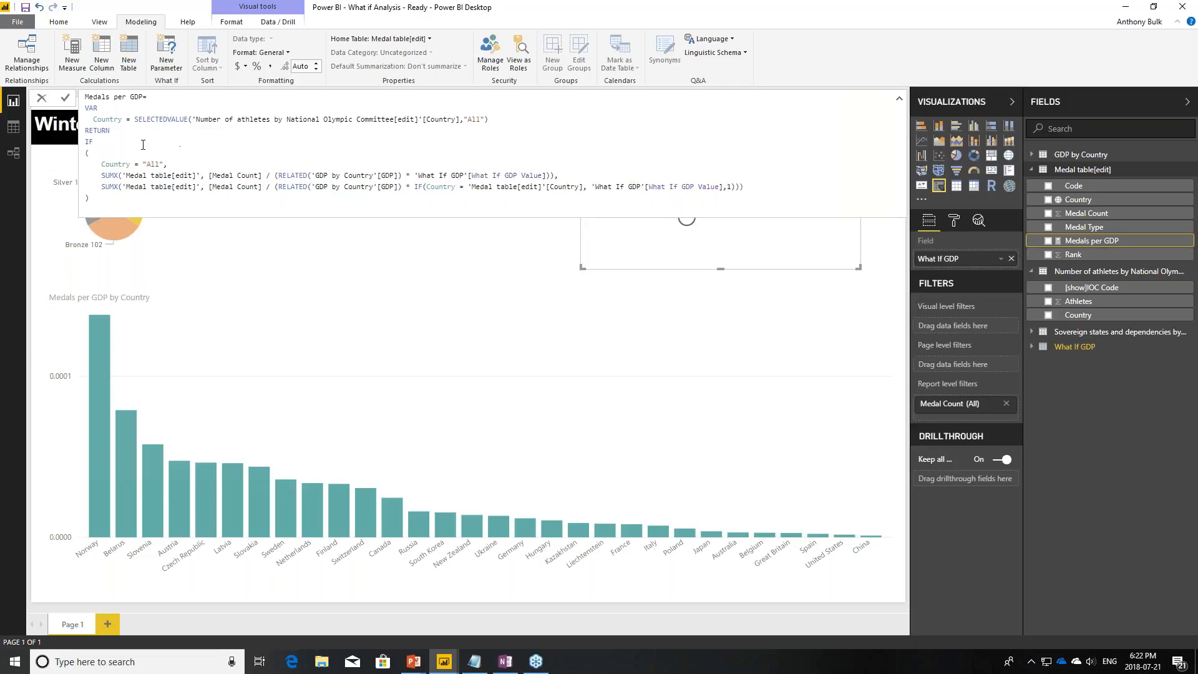
pyautogui.click(116, 165)
pyautogui.moveTo(102, 175); pyautogui.dragTo(598, 172)
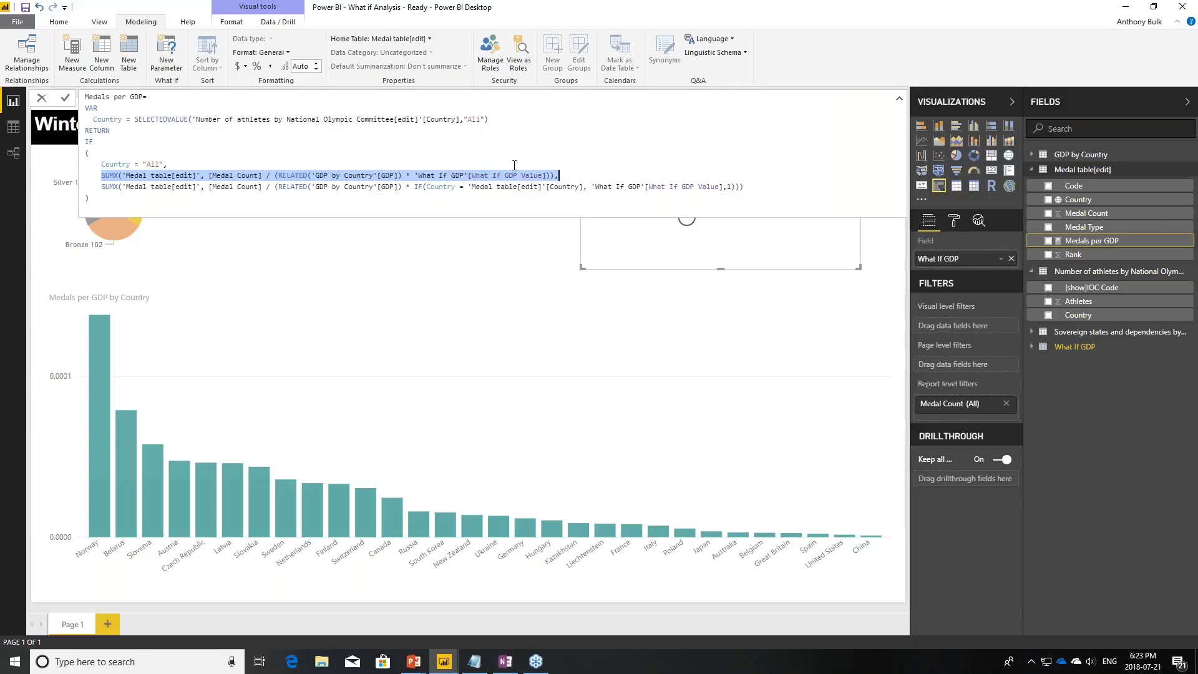
pyautogui.doubleClick(161, 164)
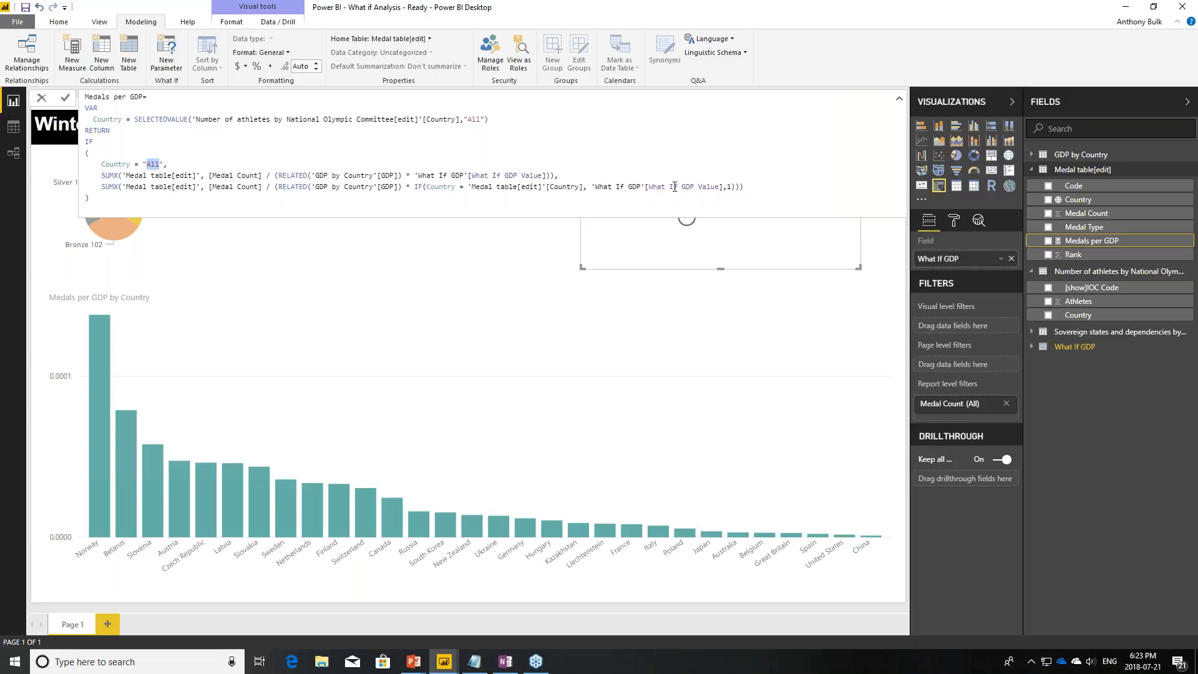
pyautogui.doubleClick(406, 187)
pyautogui.click(444, 189)
pyautogui.moveTo(415, 187); pyautogui.dragTo(733, 183)
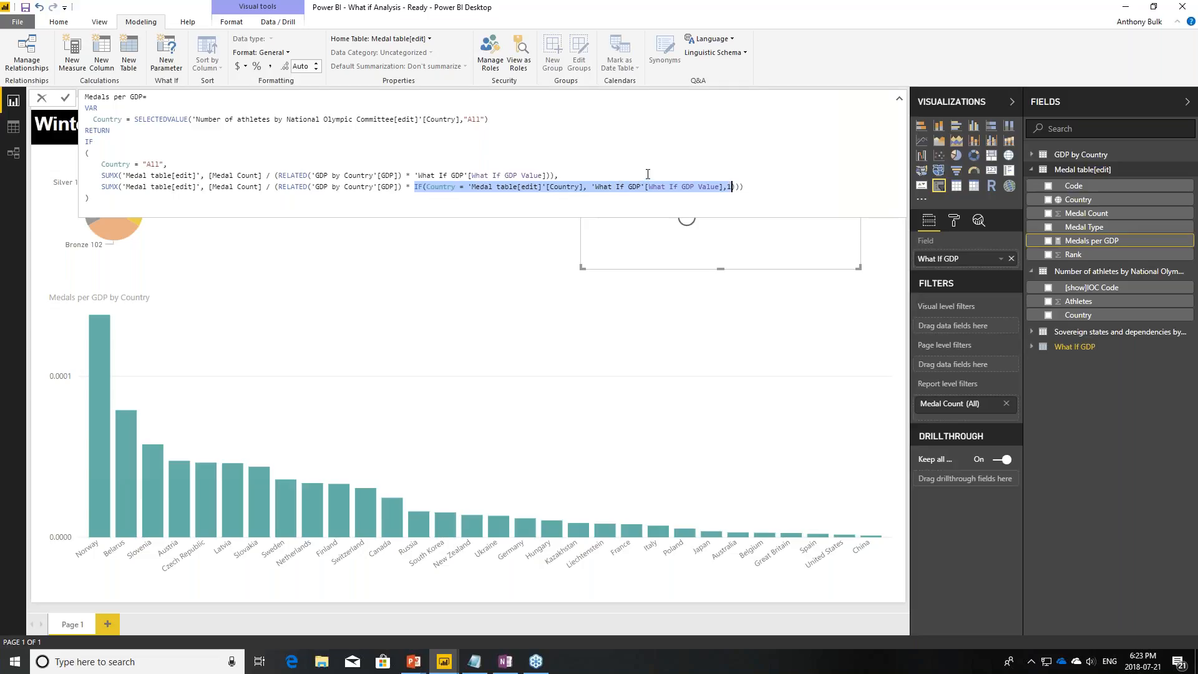
pyautogui.click(735, 186)
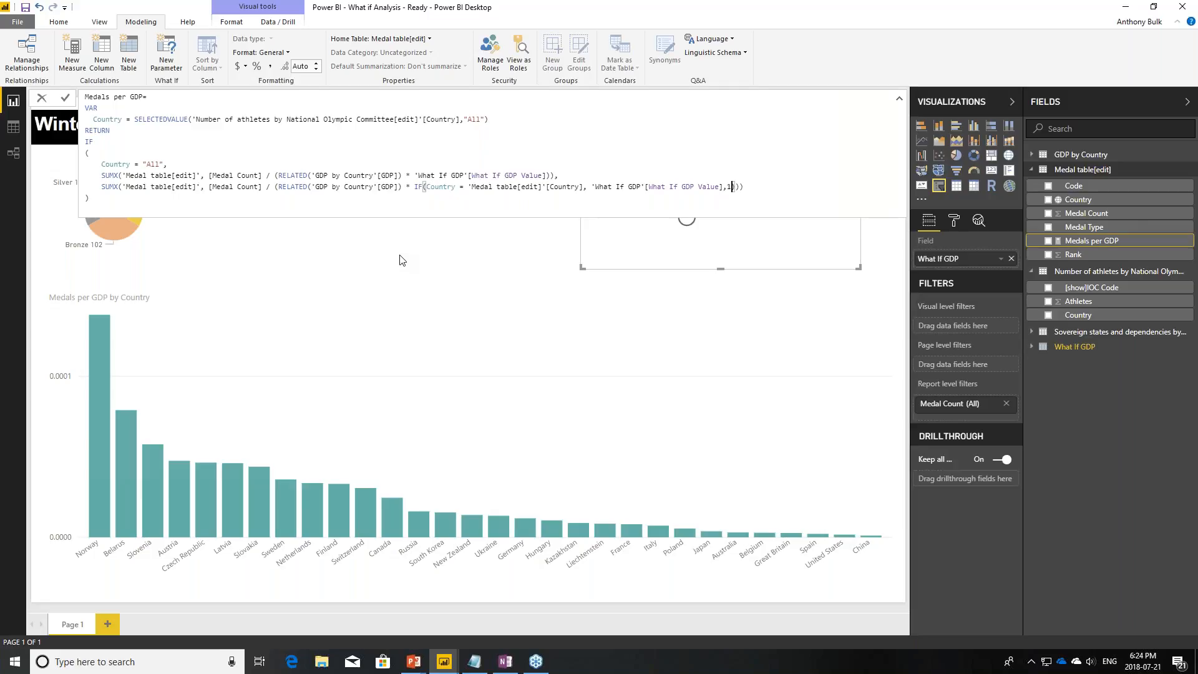
# Step: Commit the revised Medals per GDP measure, then highlight Canada's column in the chart and clear the highlight
pyautogui.press('Return')
pyautogui.click(462, 294)
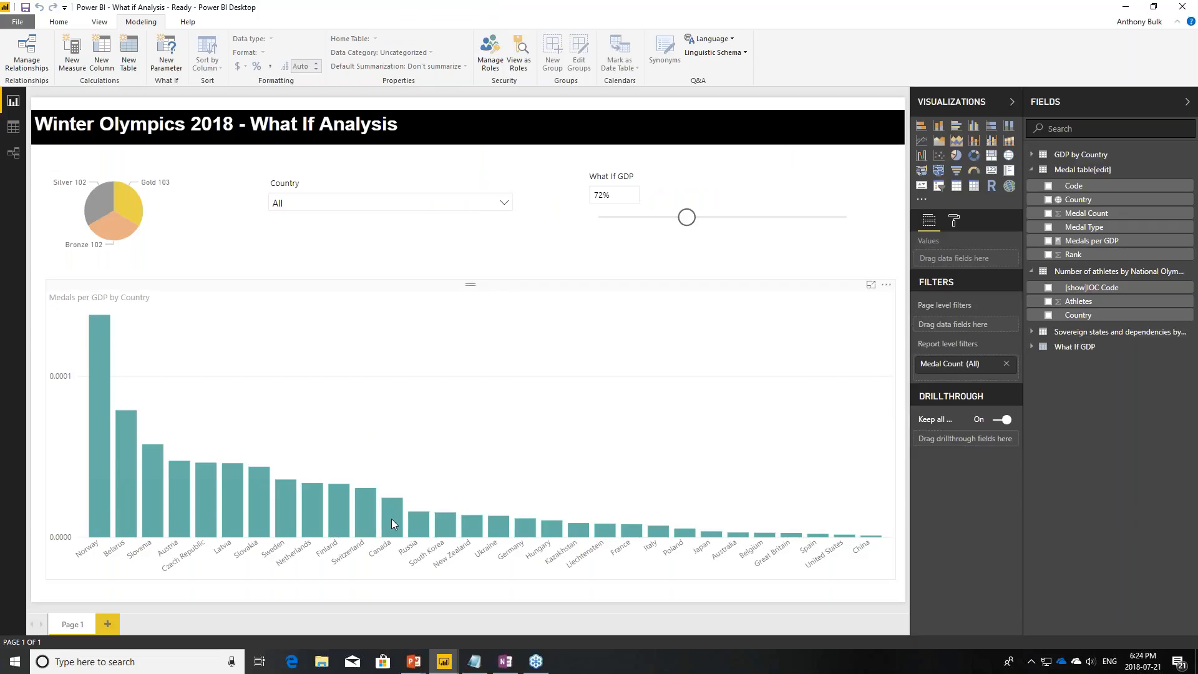
pyautogui.moveTo(392, 519)
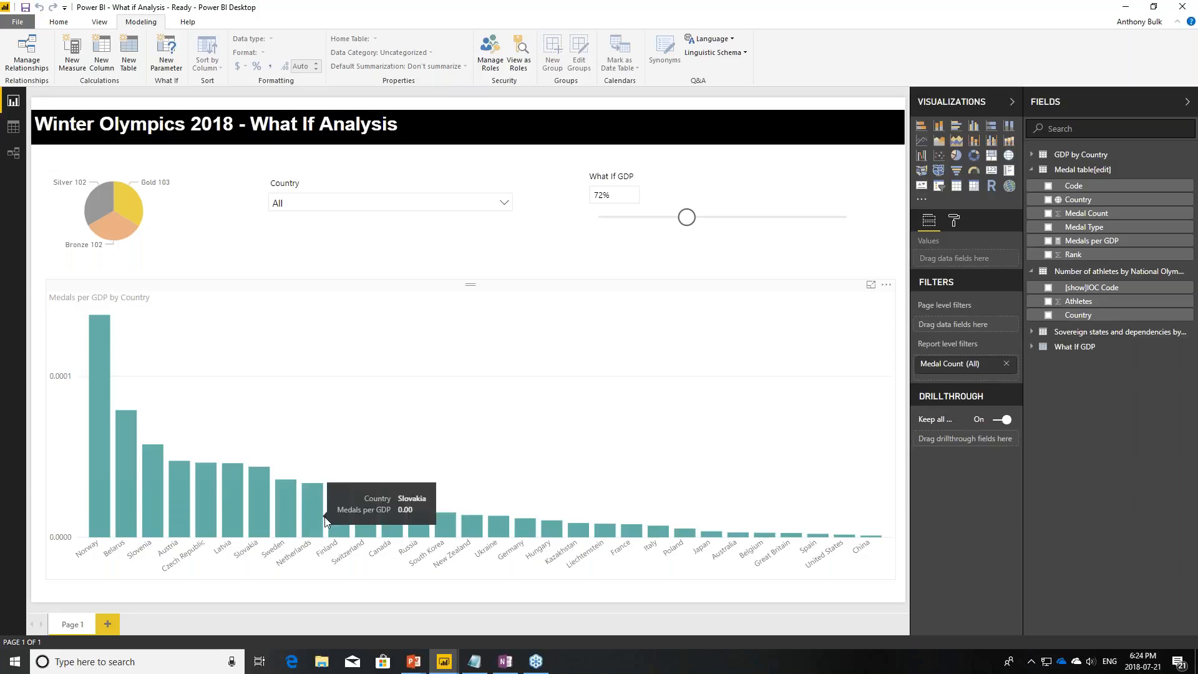
pyautogui.click(394, 517)
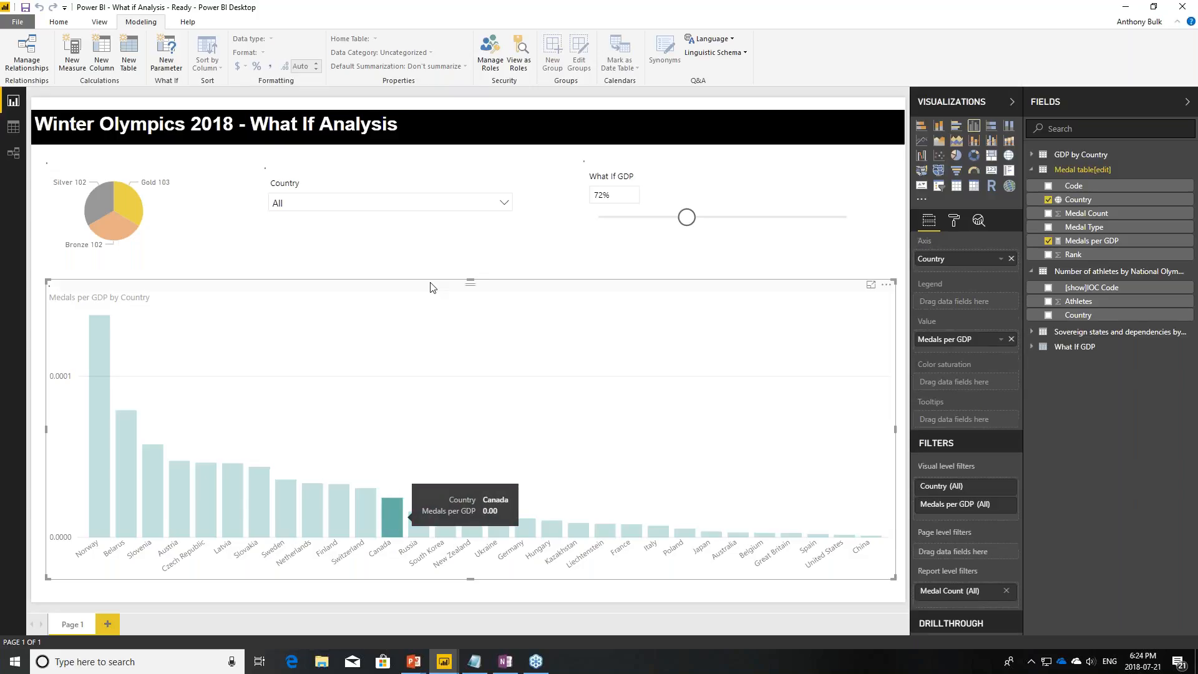
pyautogui.click(387, 518)
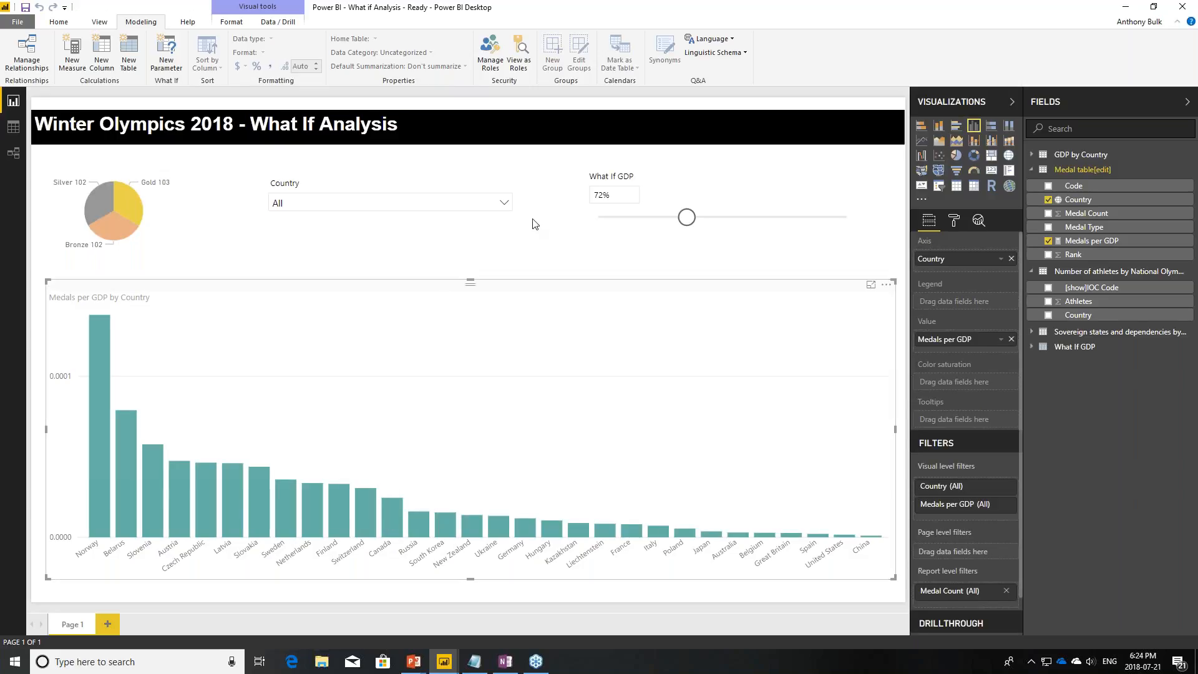
# Step: Filter the Country slicer to Canada and set the What If GDP slicer to 50%
pyautogui.click(504, 204)
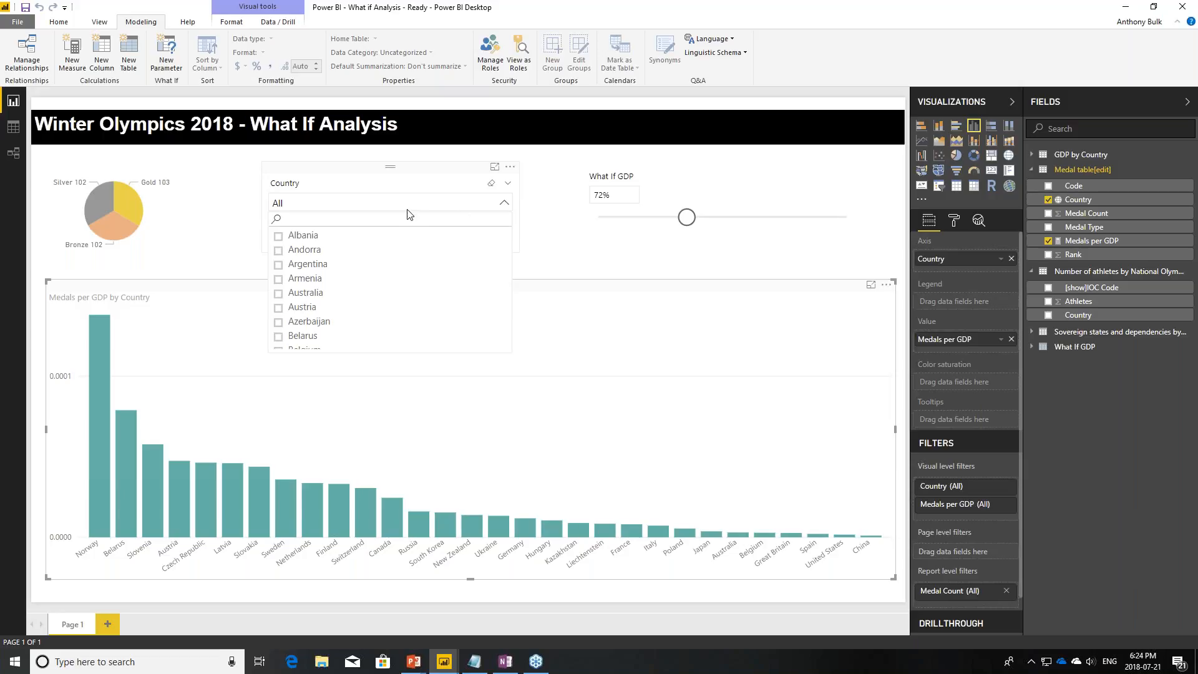
pyautogui.write('Canada')
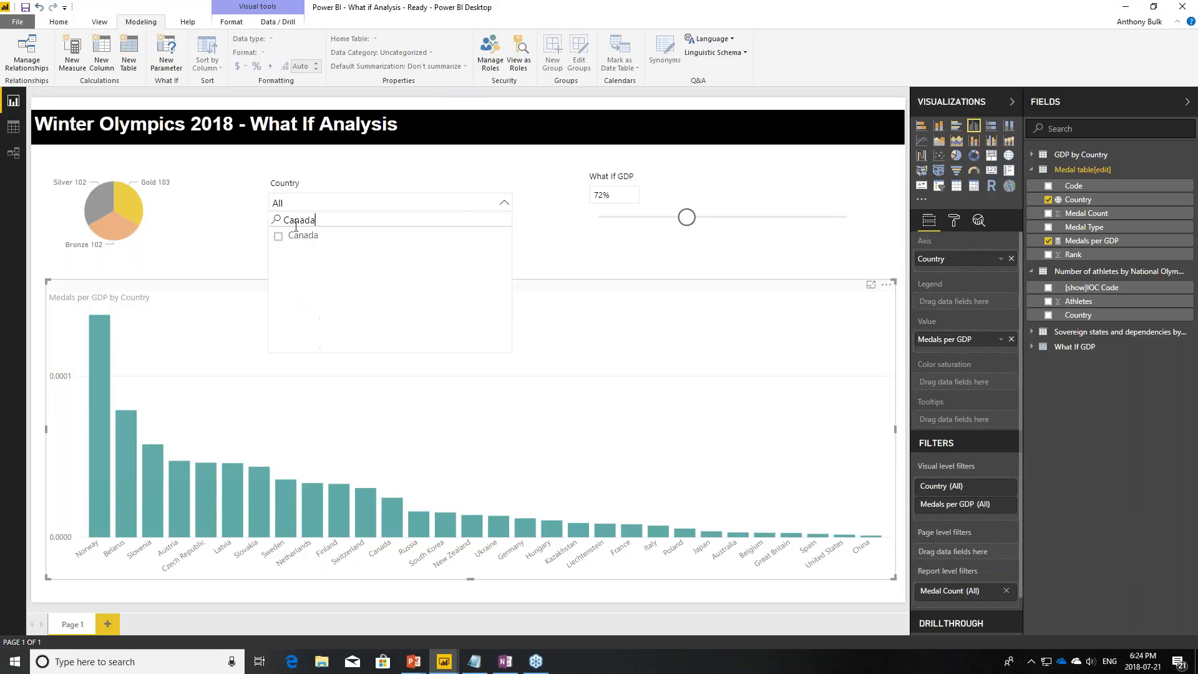
pyautogui.click(278, 236)
pyautogui.moveTo(686, 219); pyautogui.dragTo(659, 223)
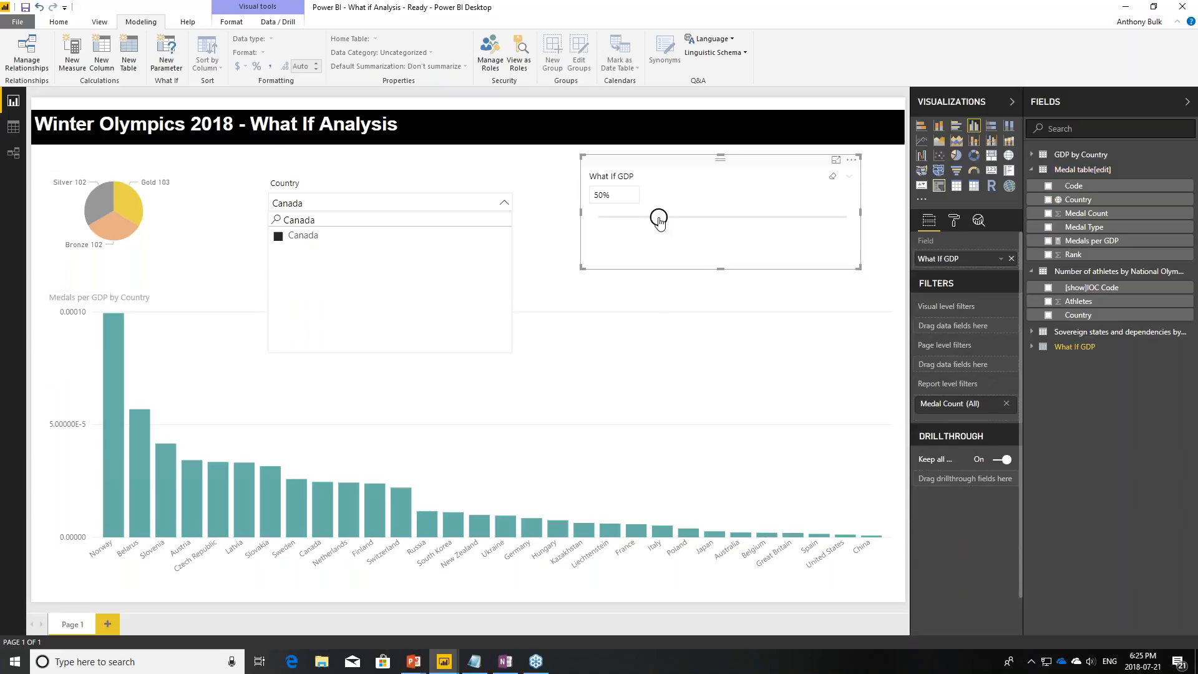
pyautogui.click(542, 227)
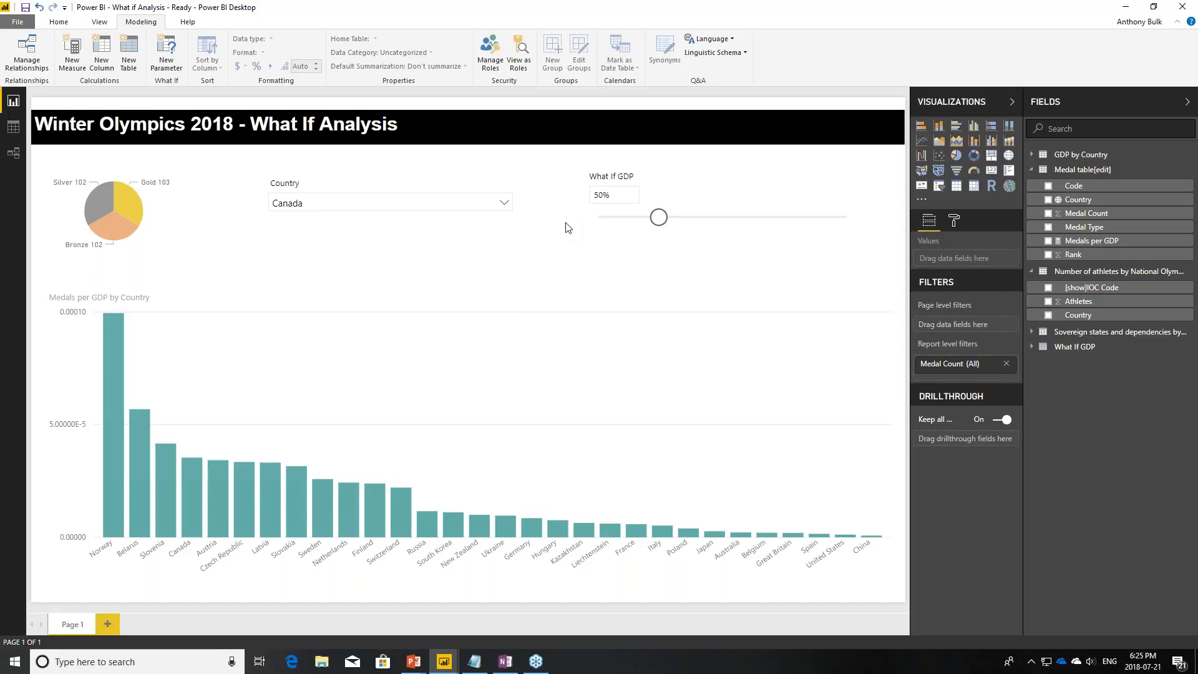
# Step: Lower What If GDP for Canada in stages to 23%, 18%, 17% and 14%, comparing its column with Norway's
pyautogui.moveTo(659, 222); pyautogui.dragTo(627, 226)
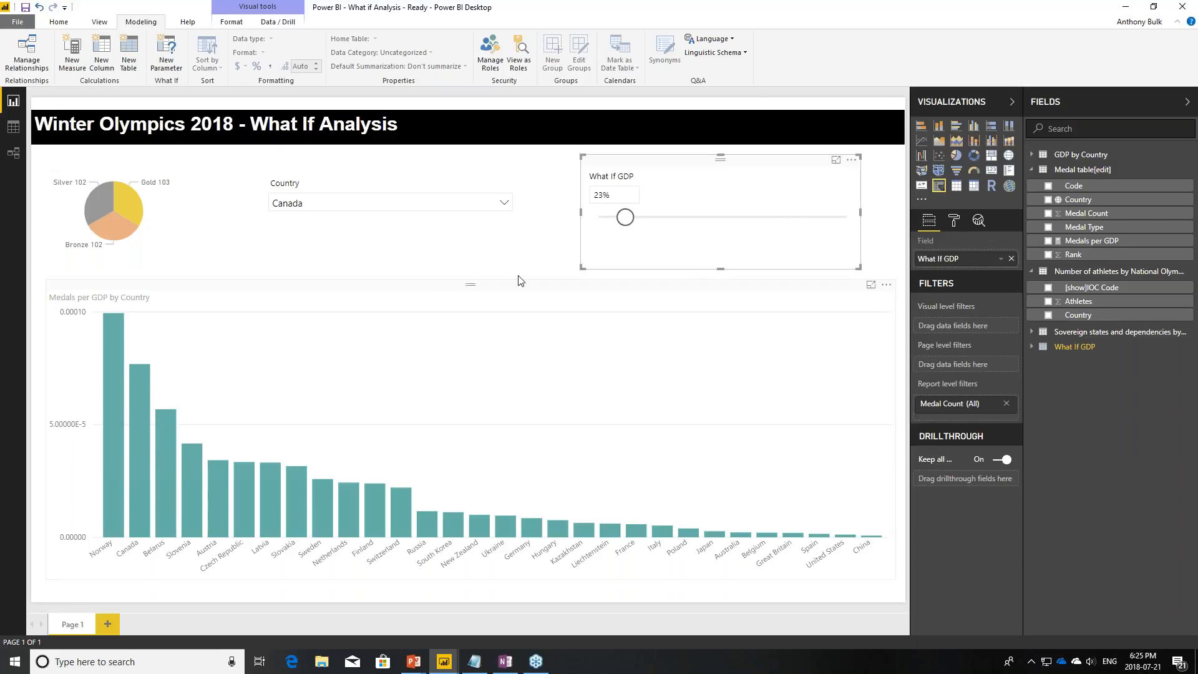
pyautogui.moveTo(624, 227); pyautogui.dragTo(619, 229)
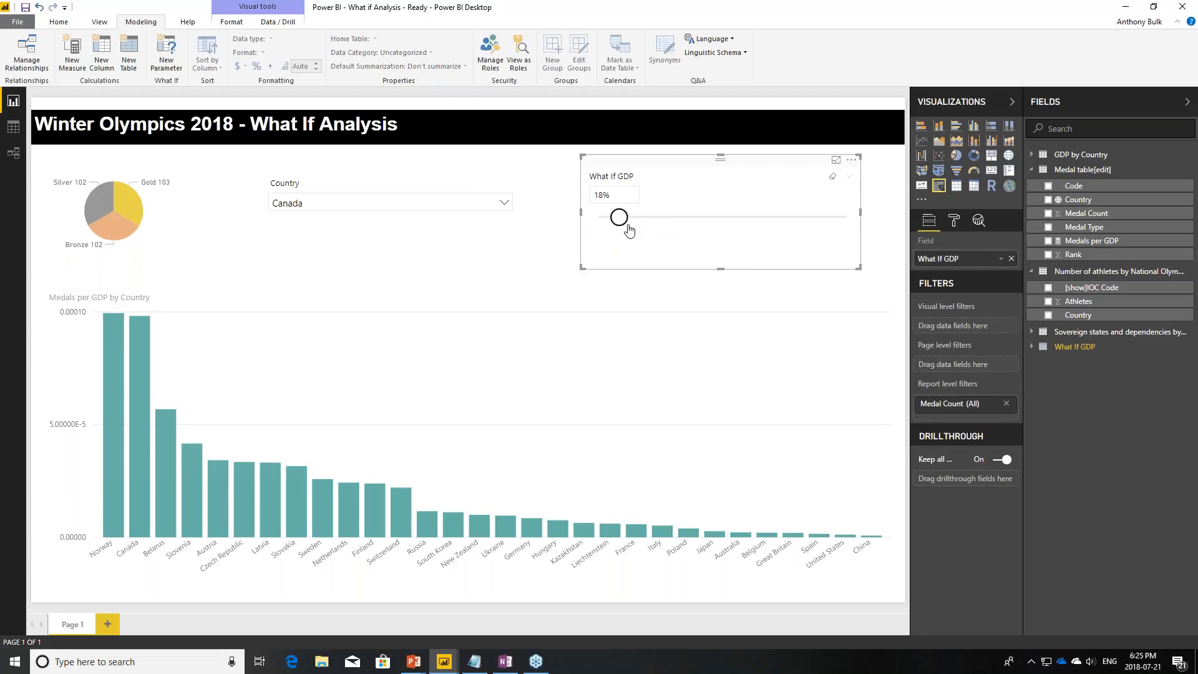
pyautogui.moveTo(621, 227); pyautogui.dragTo(620, 224)
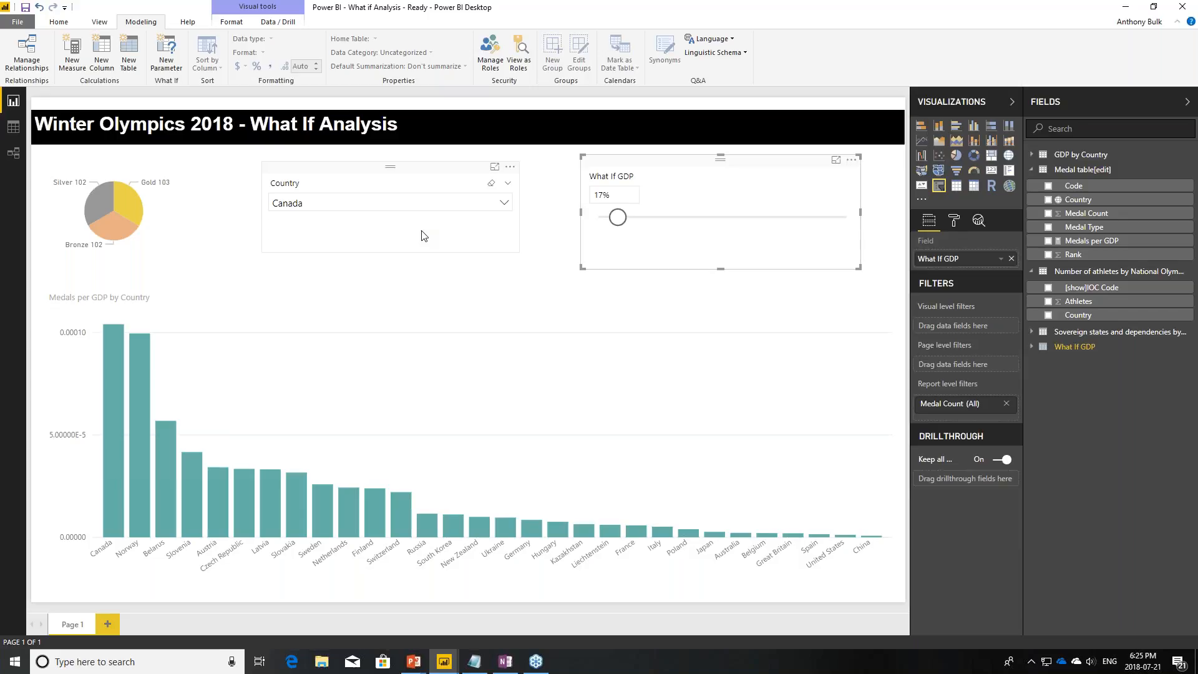
pyautogui.moveTo(618, 218); pyautogui.dragTo(615, 231)
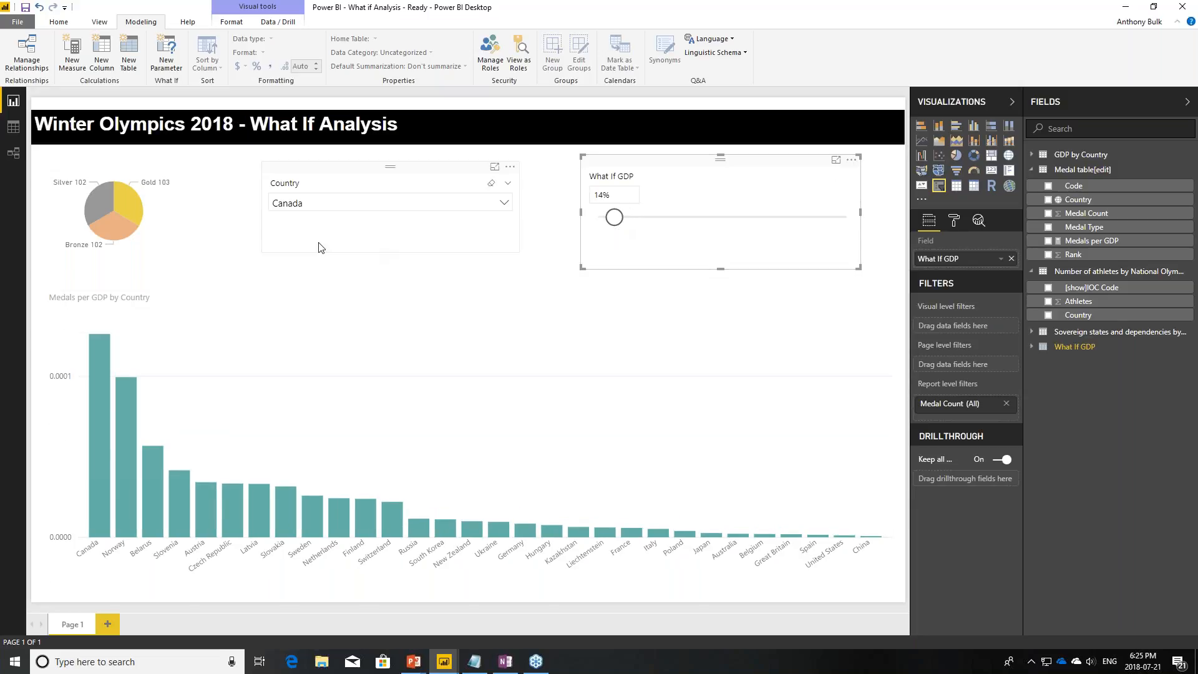
# Step: Cross-highlight the column chart by individual medal types from the pie chart, starting with bronze, and clear the highlight
pyautogui.click(128, 232)
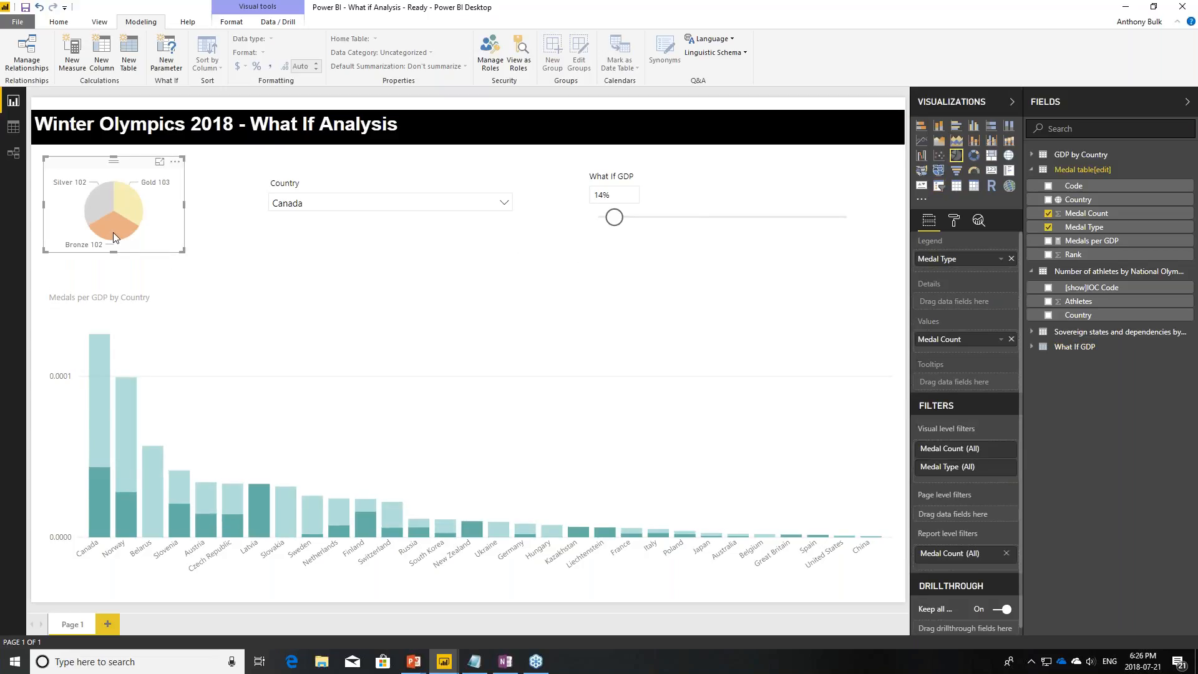
pyautogui.click(132, 197)
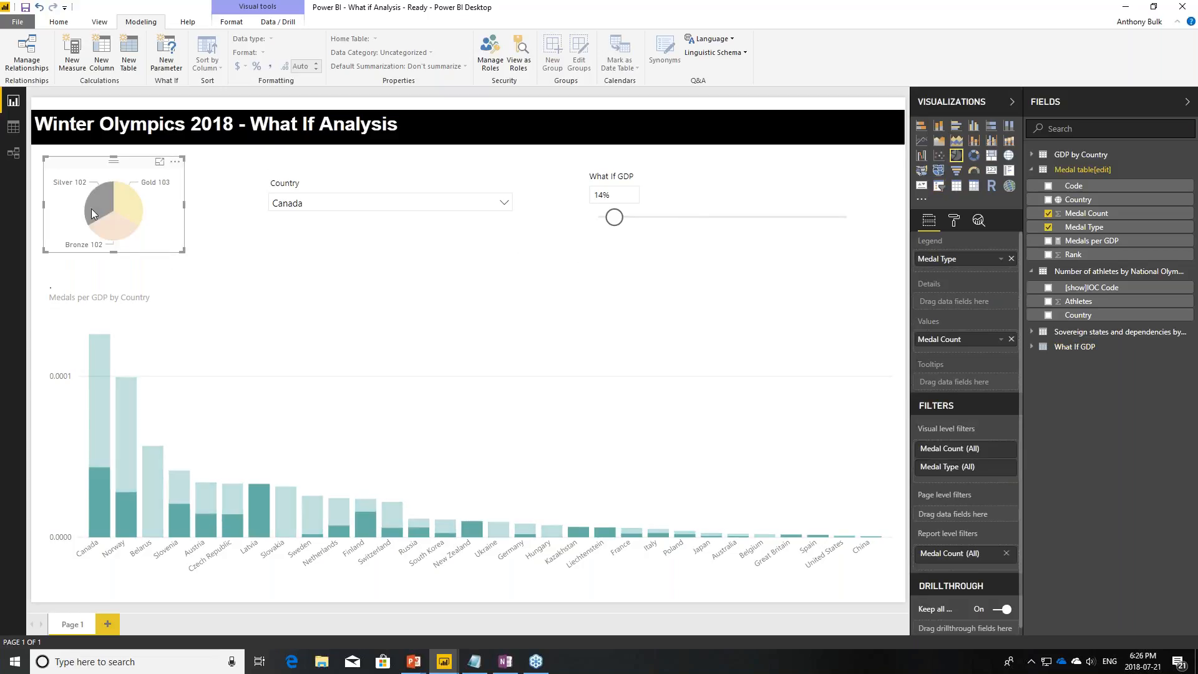
pyautogui.click(132, 197)
# Step: Raise What If GDP to 197%, inspect Canada's column in the chart, and bring the slicer back down to 70%
pyautogui.moveTo(613, 217); pyautogui.dragTo(846, 231)
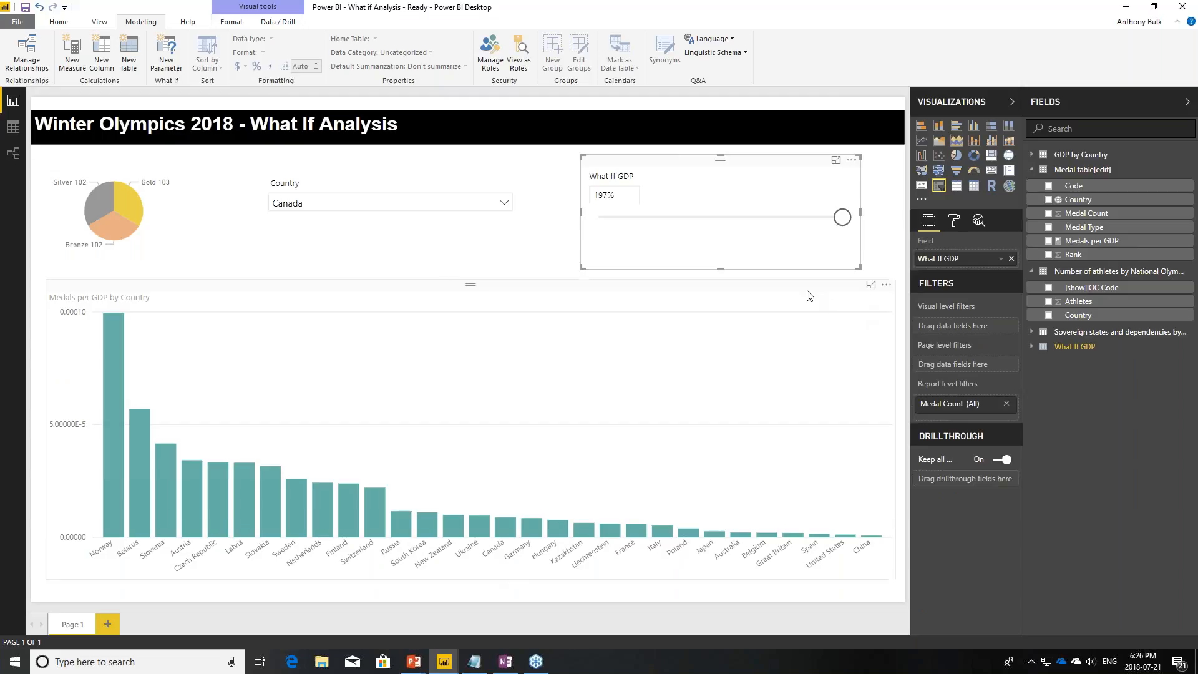
pyautogui.moveTo(504, 531)
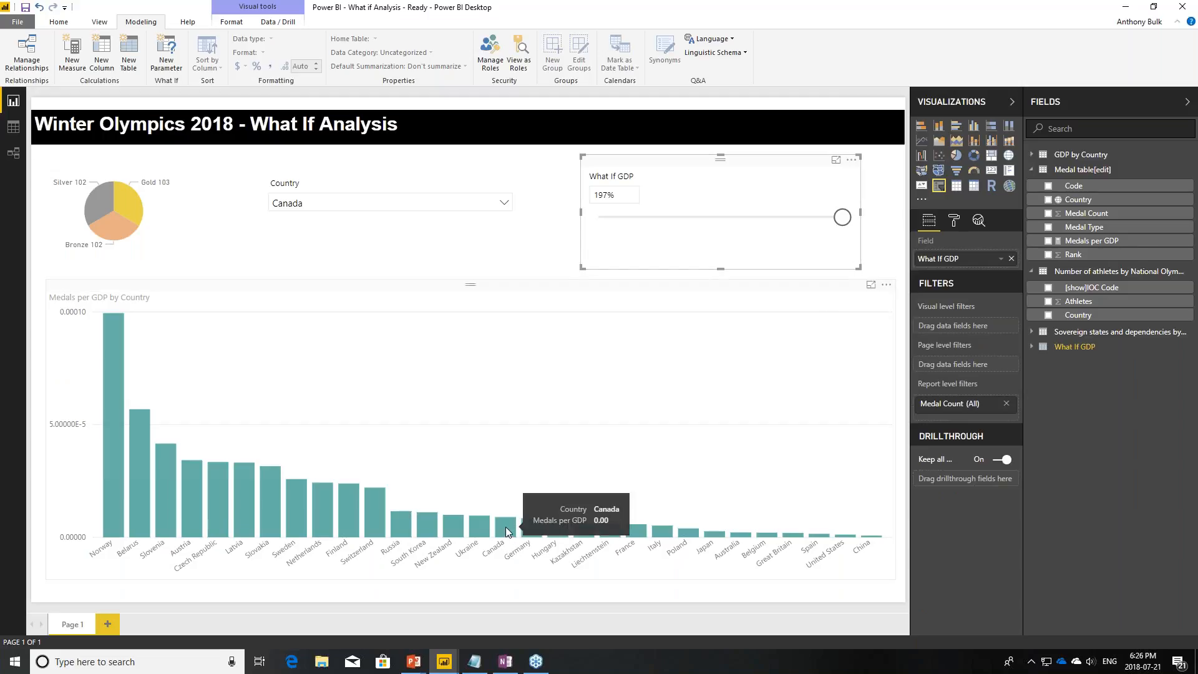
pyautogui.moveTo(839, 219); pyautogui.dragTo(684, 226)
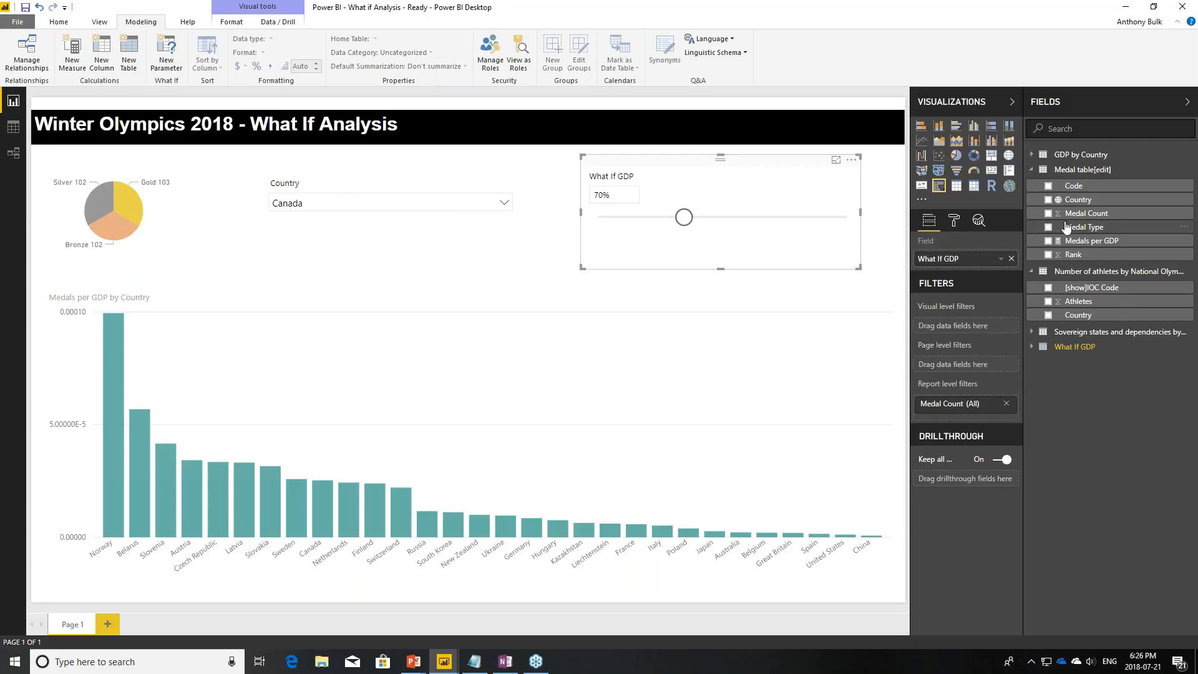
# Step: Review the Country variable line in the Medals per GDP formula and close the formula
pyautogui.click(1098, 245)
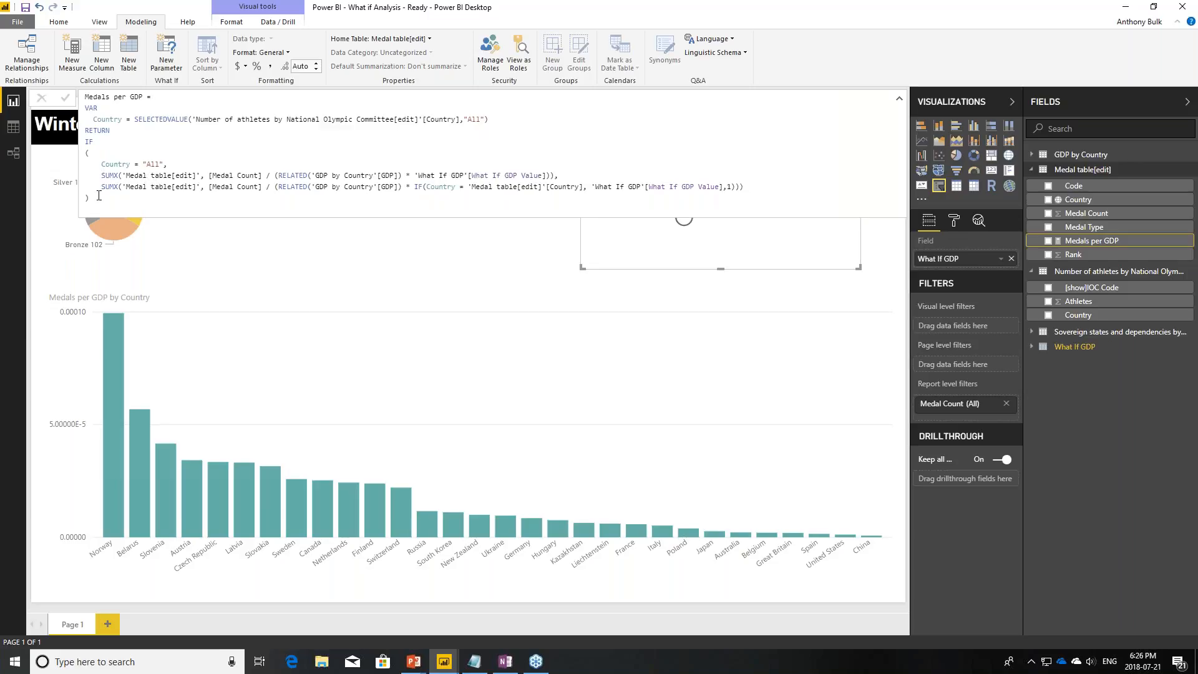
pyautogui.tripleClick(288, 125)
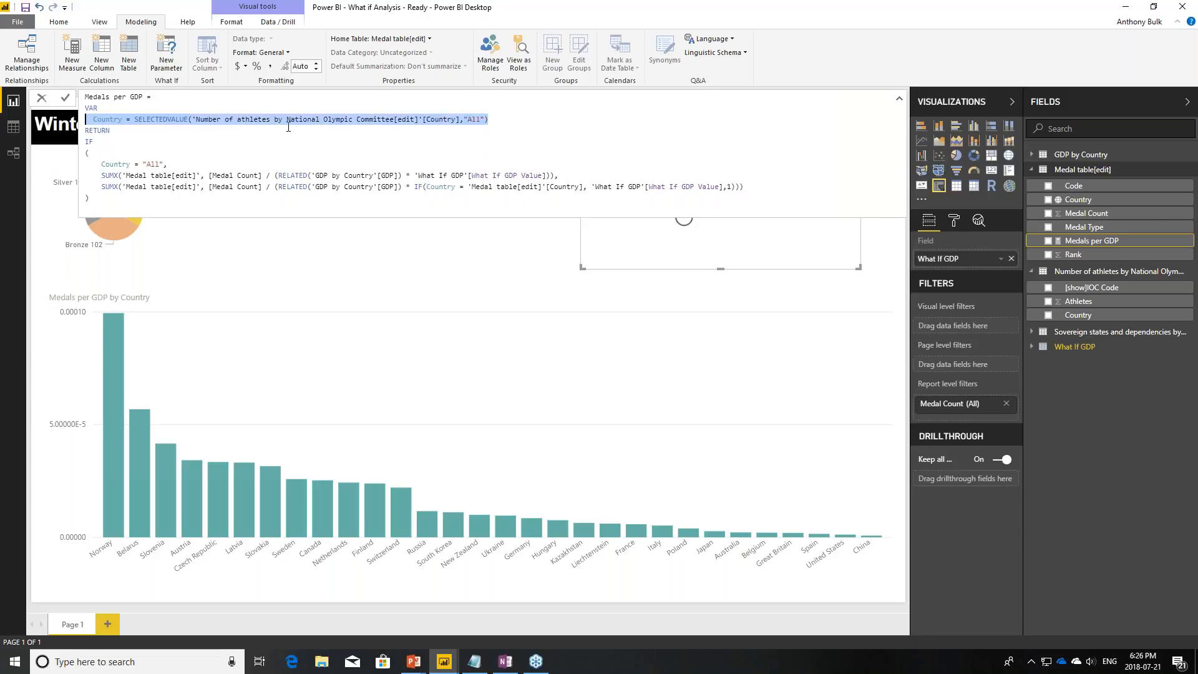
pyautogui.click(493, 269)
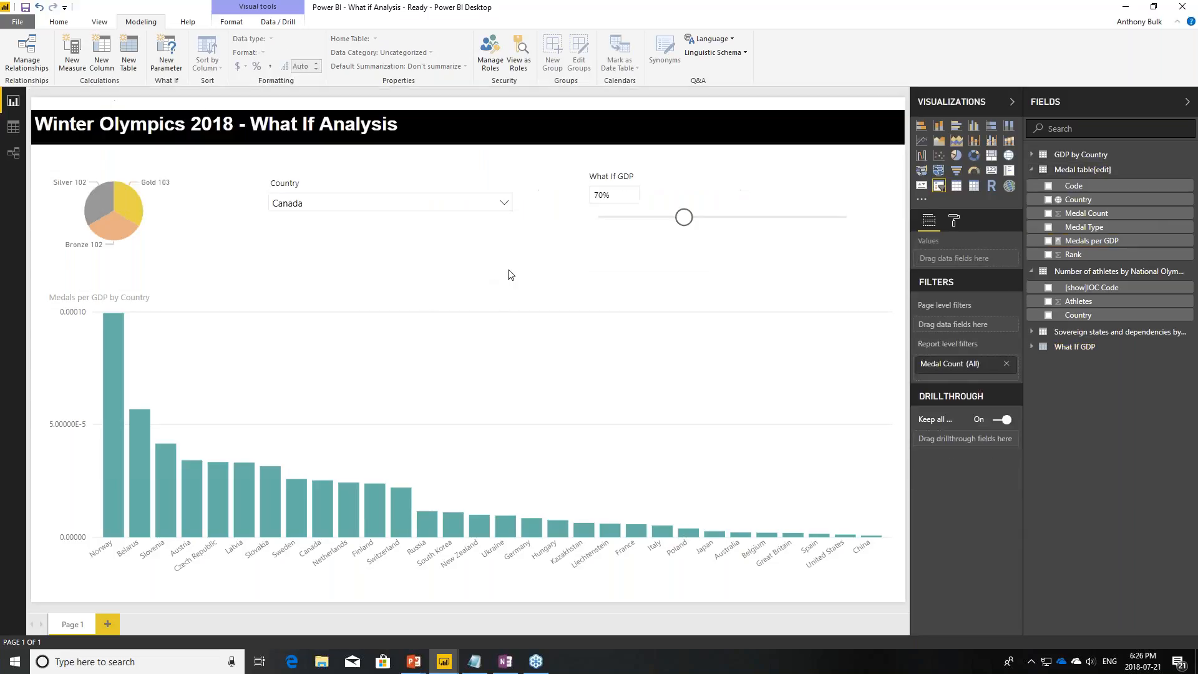
# Step: Check the Country slicer's source field, then examine the What If GDP Value and fallback arguments in the Medals per GDP formula and close it
pyautogui.click(307, 182)
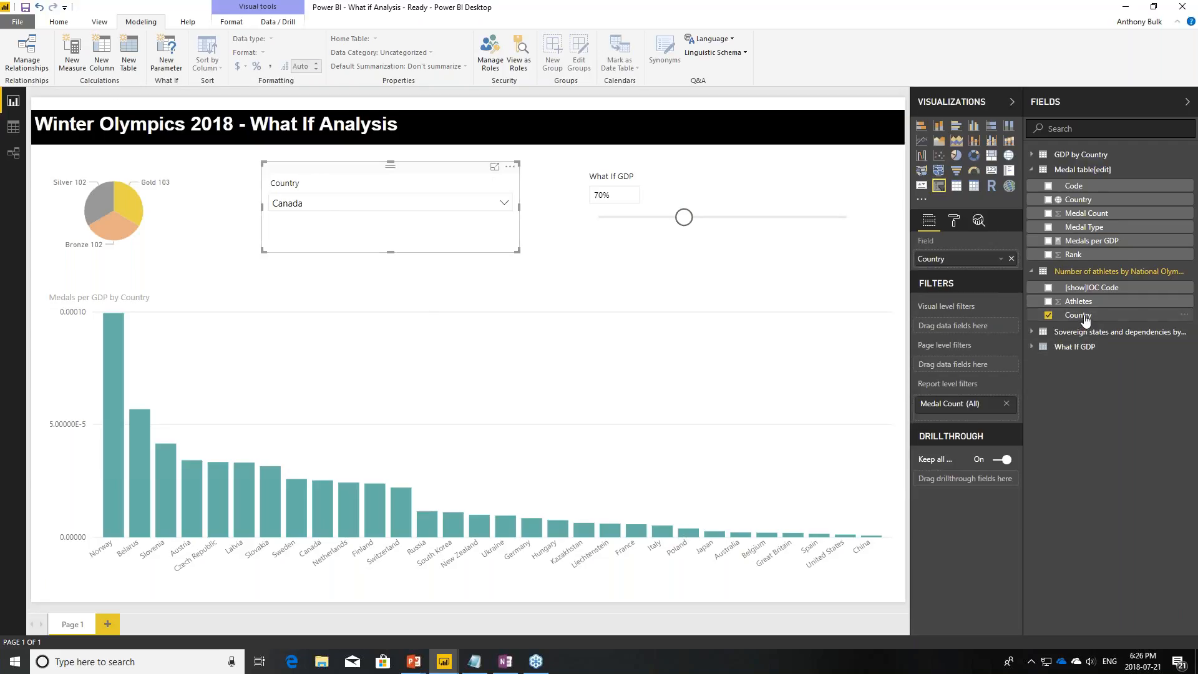
pyautogui.moveTo(1096, 279); pyautogui.dragTo(1100, 276)
pyautogui.click(1114, 242)
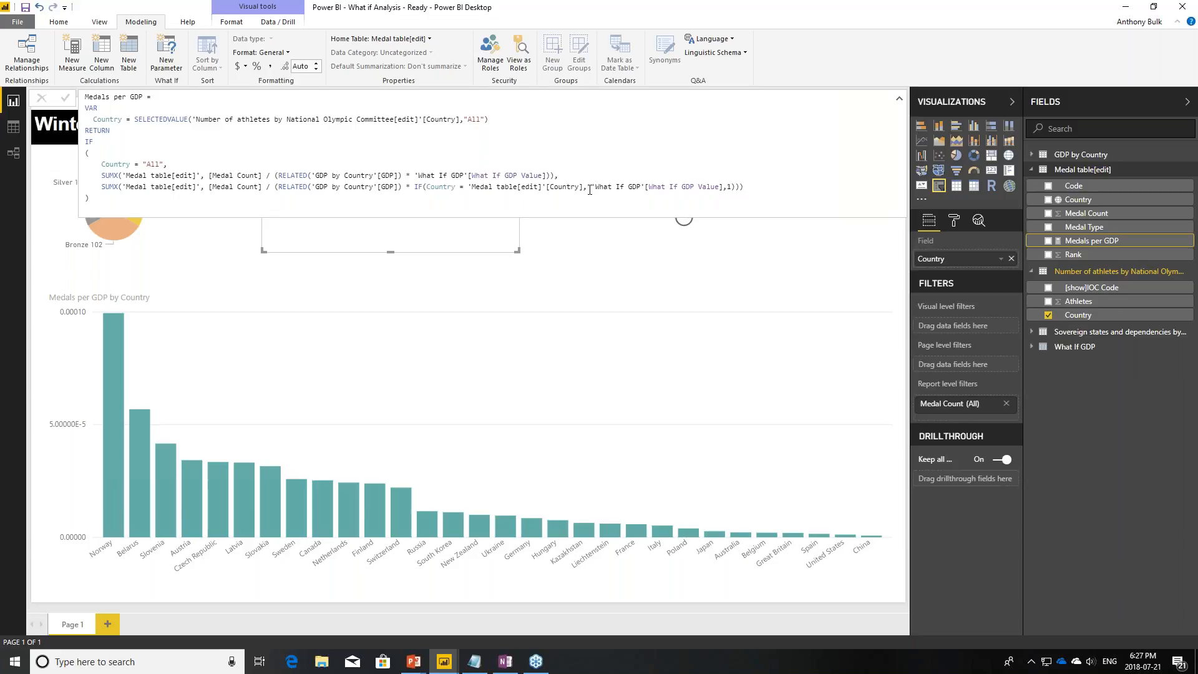
pyautogui.moveTo(592, 187); pyautogui.dragTo(723, 187)
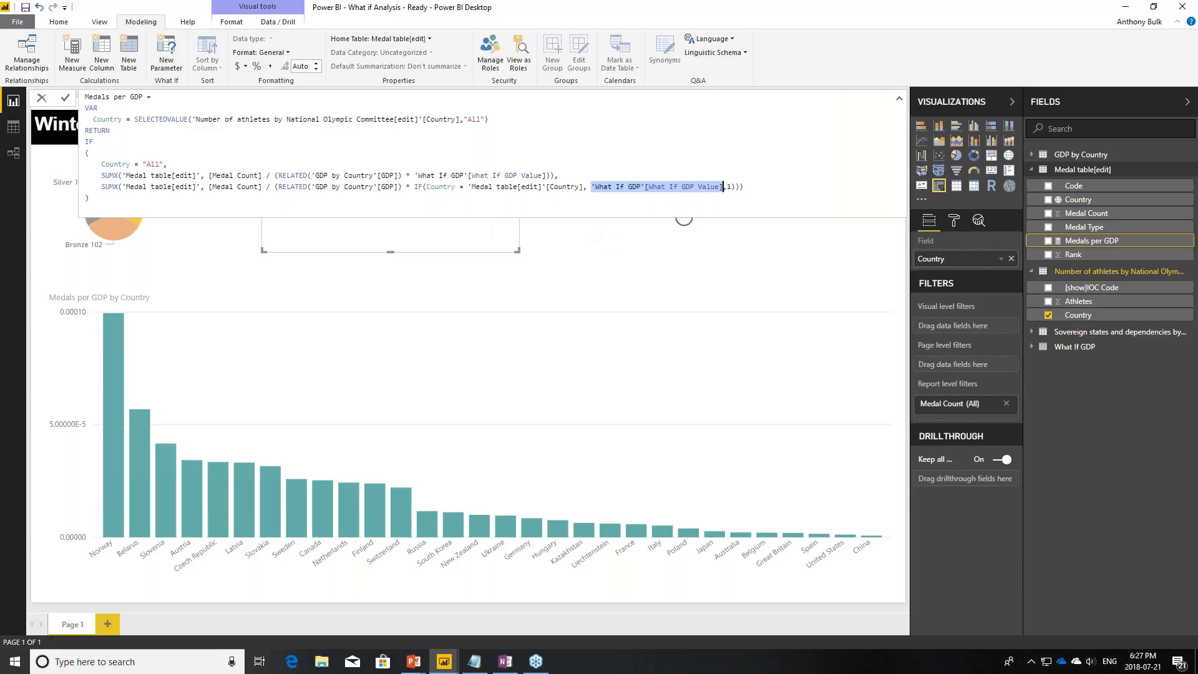
pyautogui.click(734, 187)
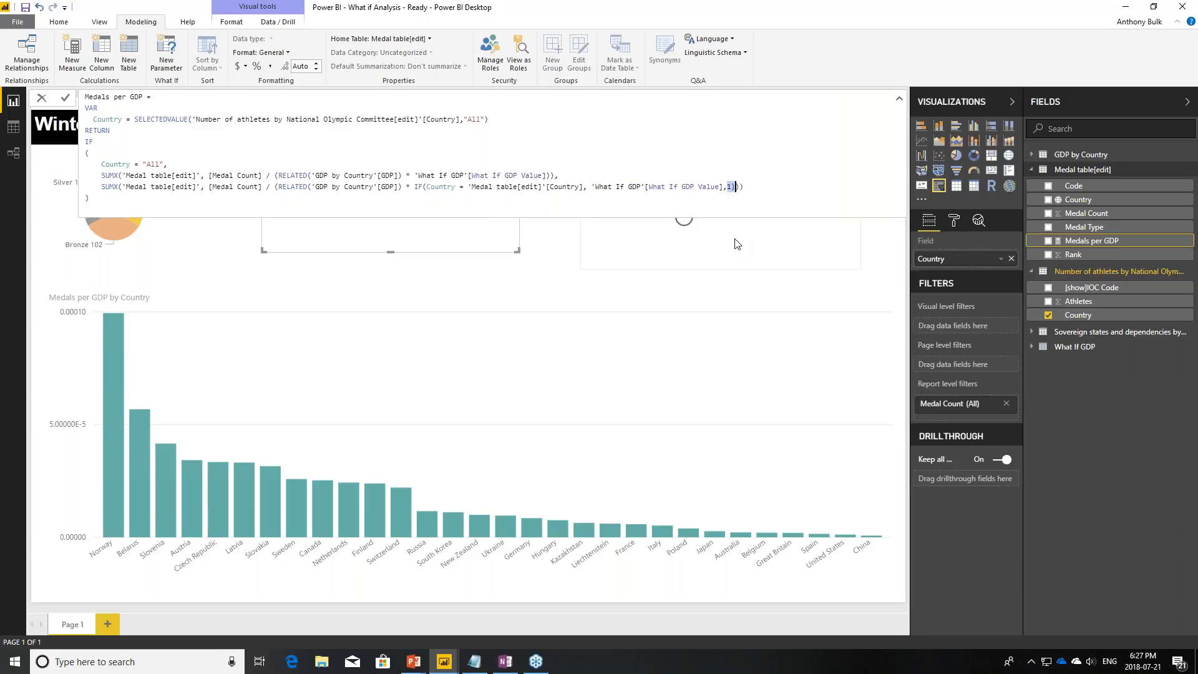
pyautogui.click(564, 260)
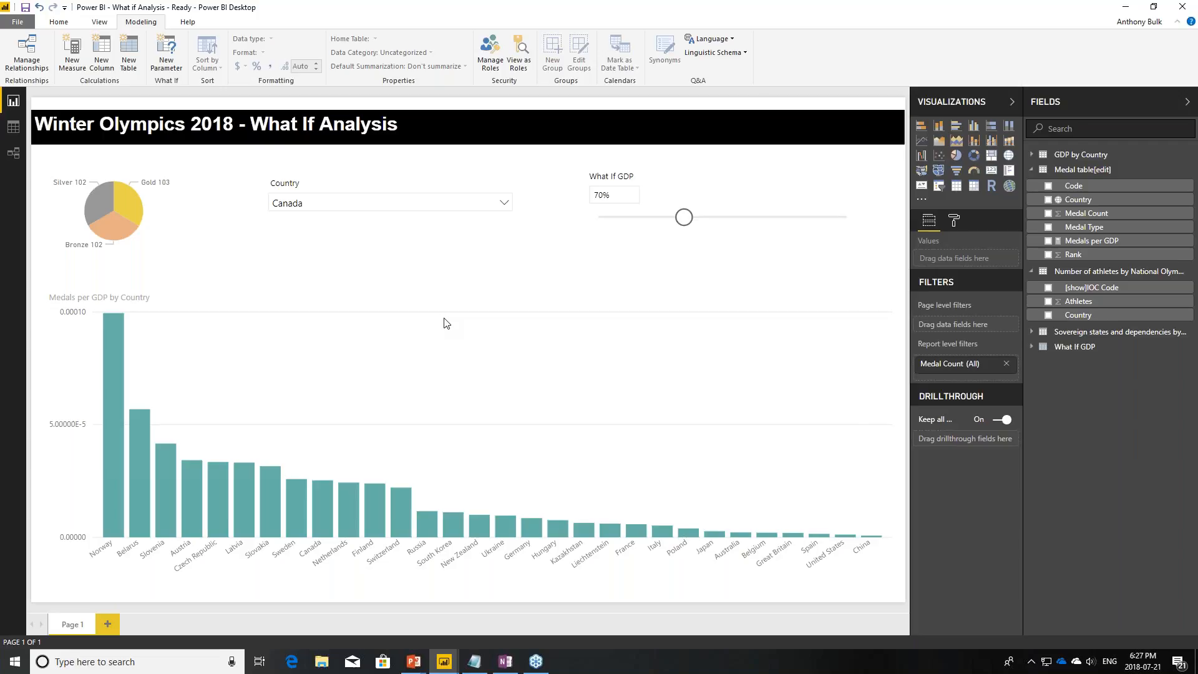
pyautogui.click(366, 360)
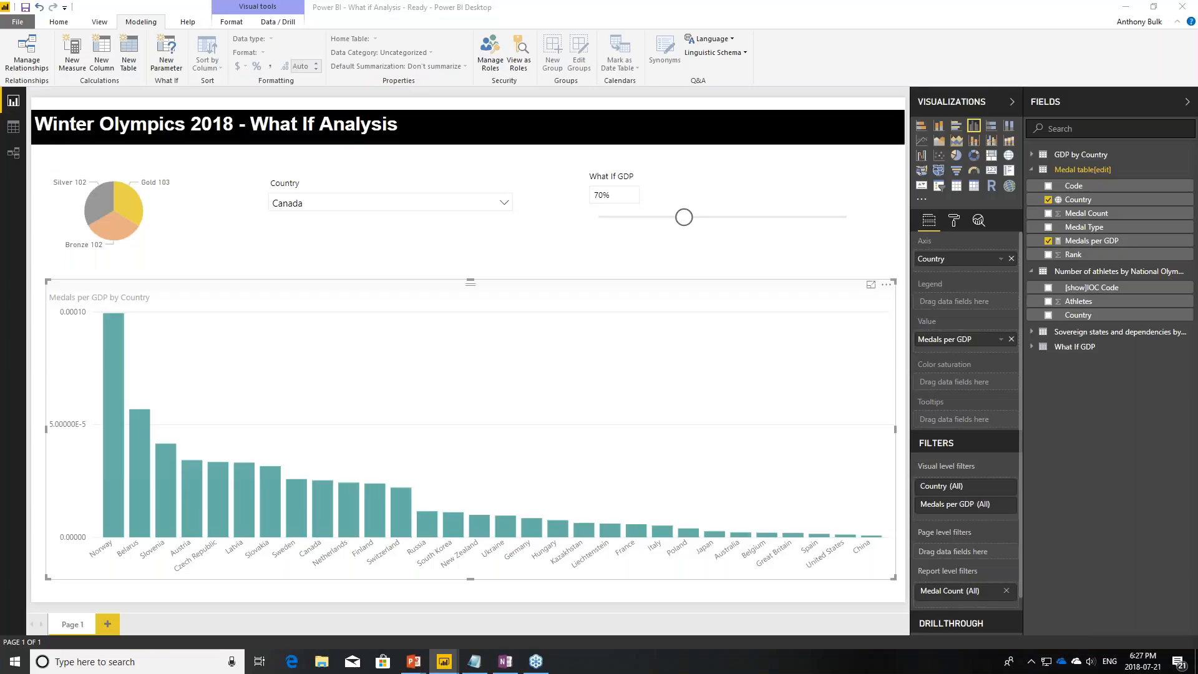
# Step: Switch to the Power BI R and Olympics - What if Analysis (published) report and collapse the Visualizations and Fields panes to widen the canvas
pyautogui.moveTo(1197, 124); pyautogui.dragTo(899, 53)
pyautogui.doubleClick(899, 52)
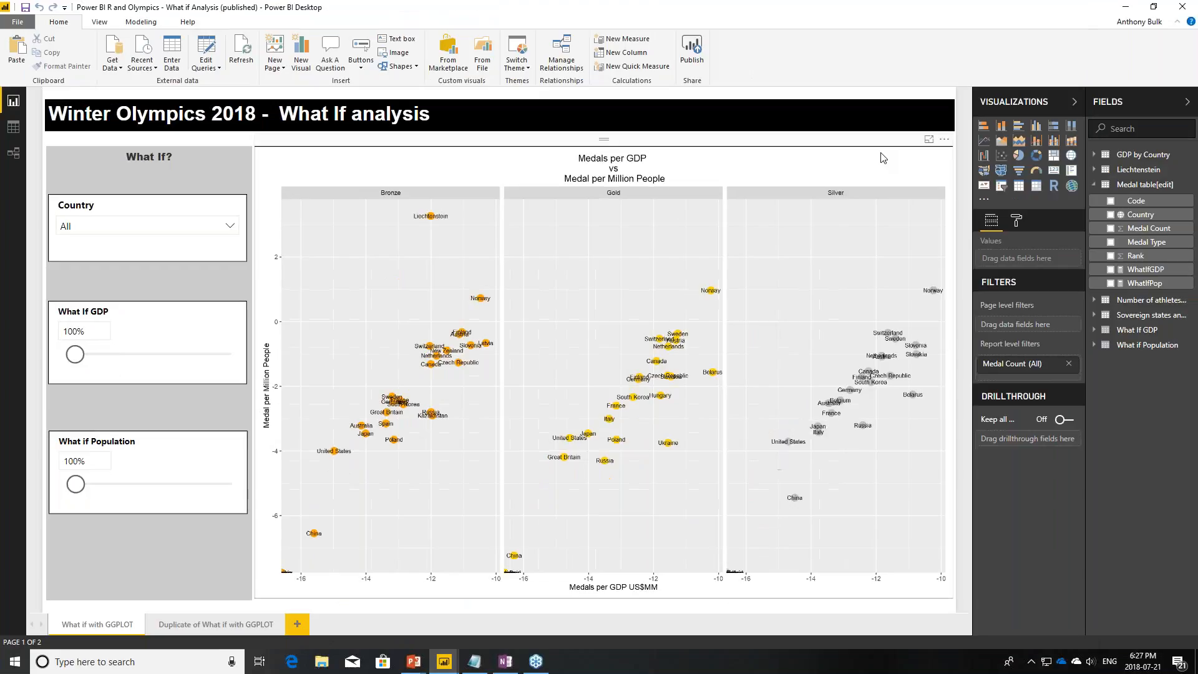
pyautogui.click(1074, 102)
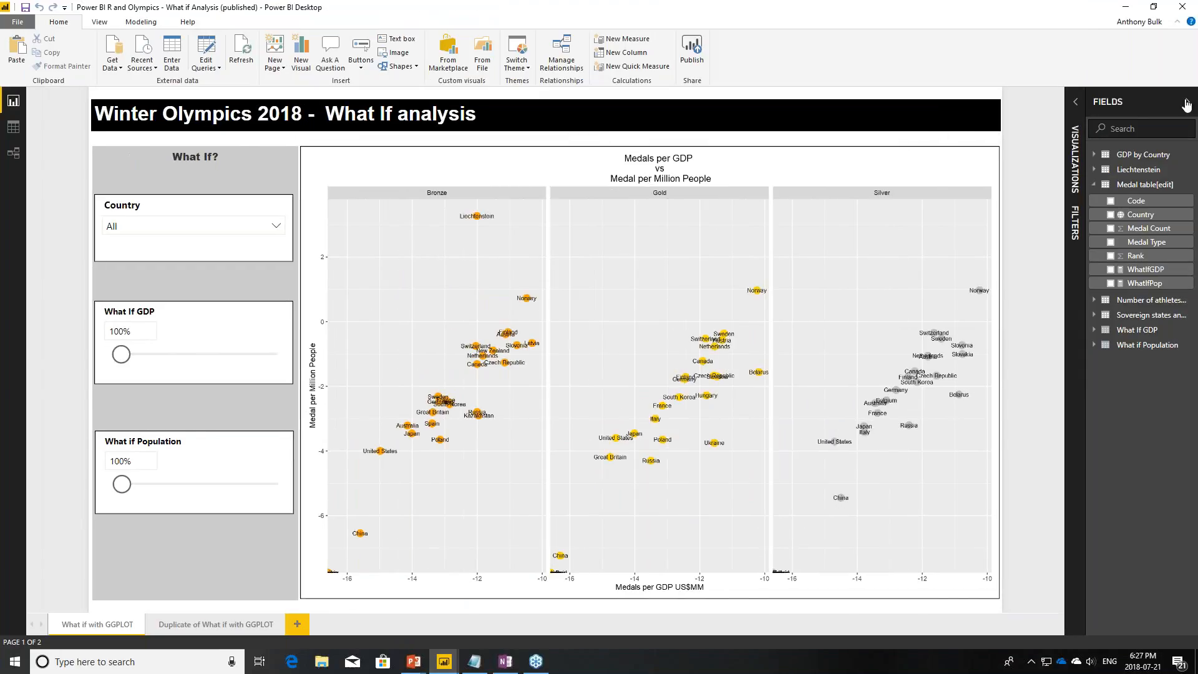
pyautogui.click(1187, 102)
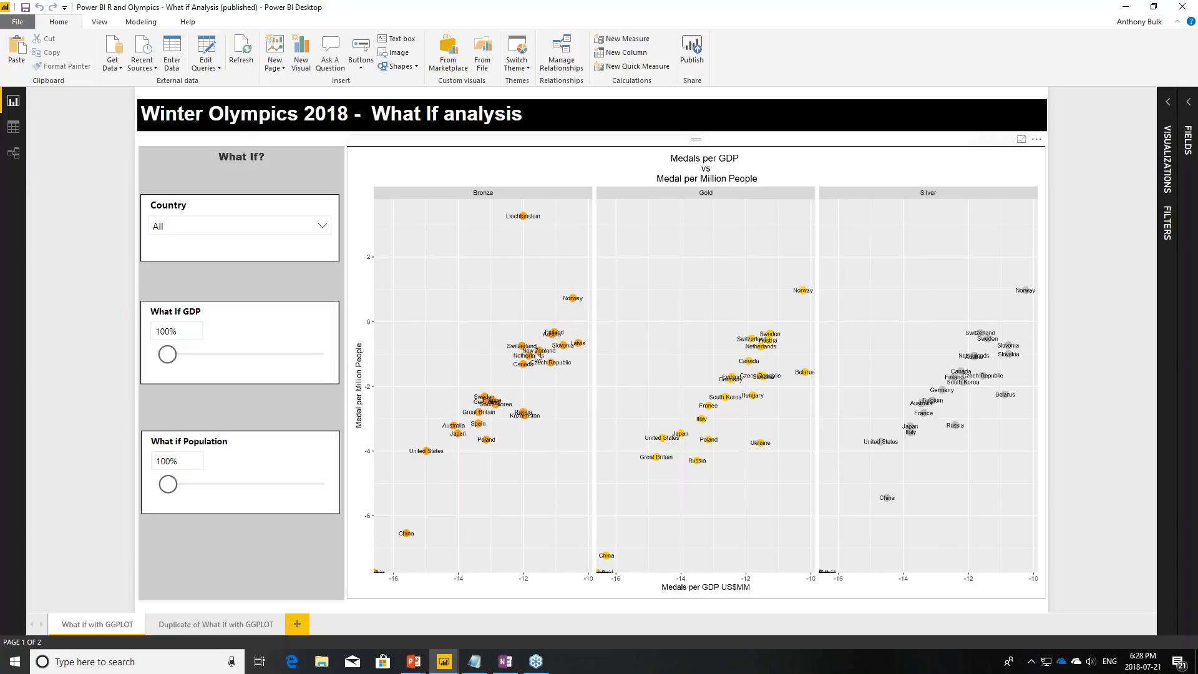
pyautogui.click(720, 264)
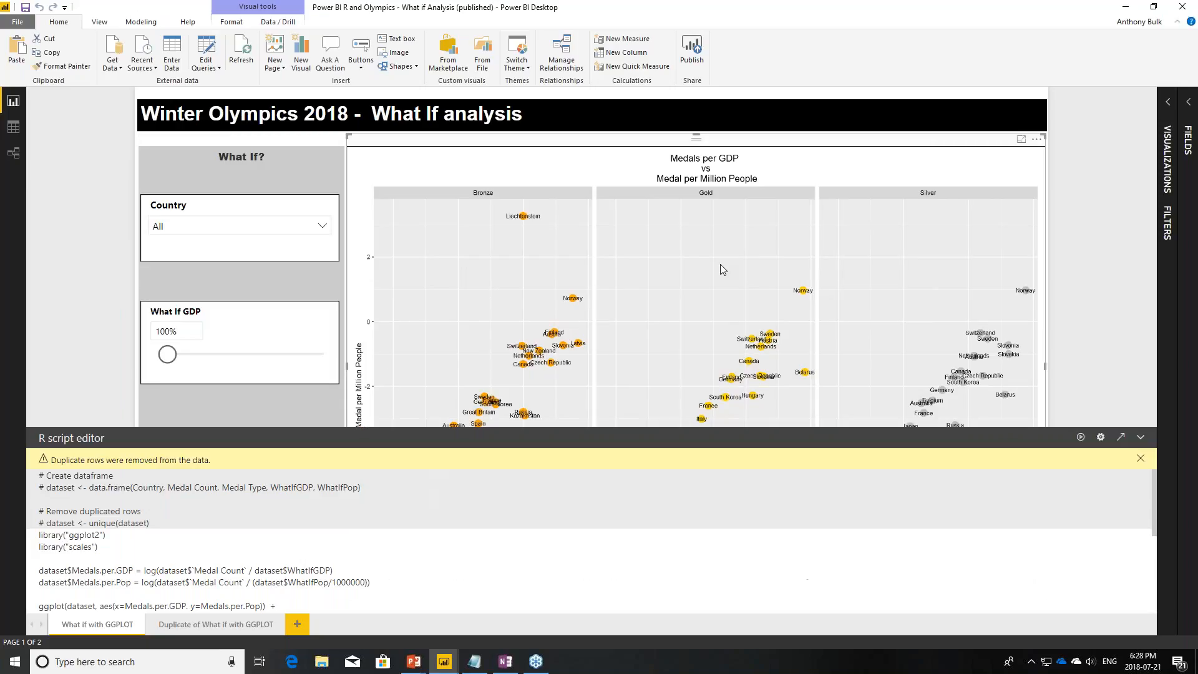
pyautogui.click(1066, 263)
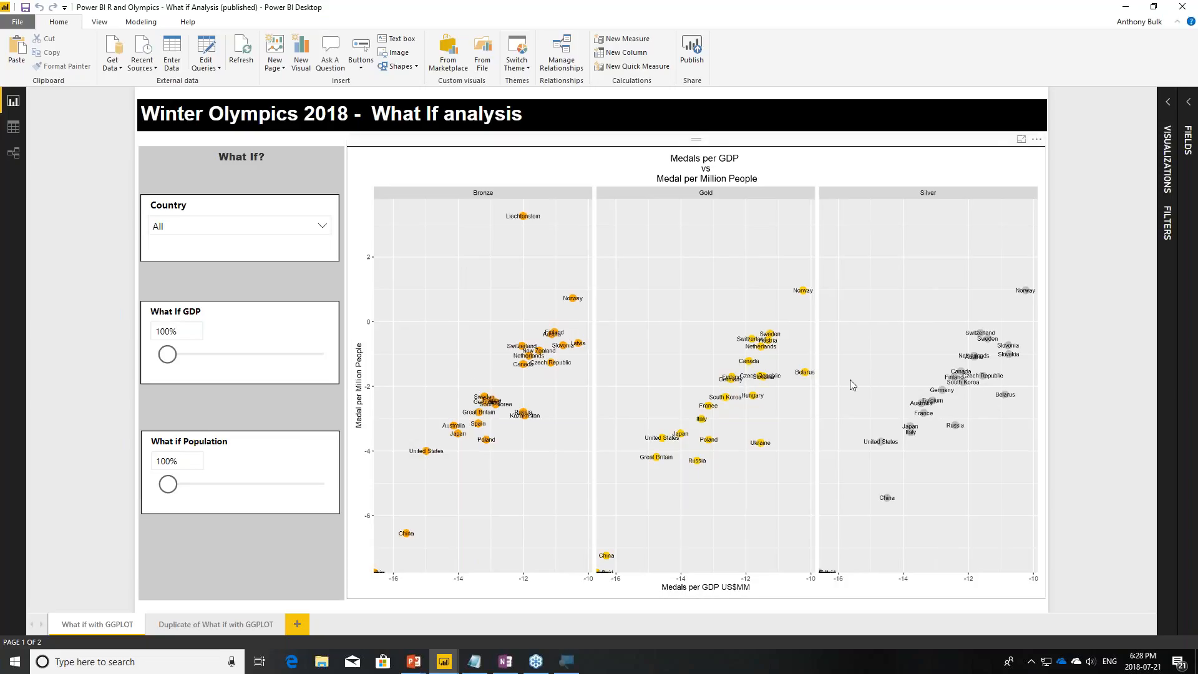
# Step: Find Canada in the Country slicer and select it as the what-if country
pyautogui.click(322, 226)
pyautogui.moveTo(246, 243); pyautogui.dragTo(133, 244)
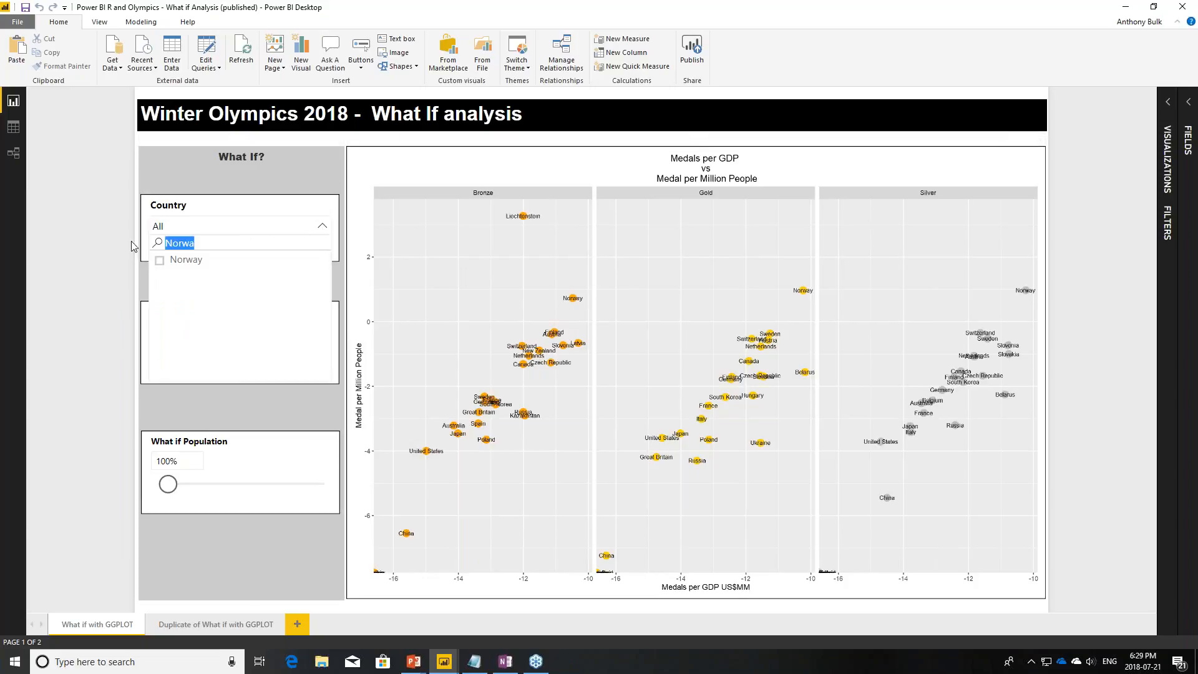
pyautogui.write('Canada')
pyautogui.click(160, 260)
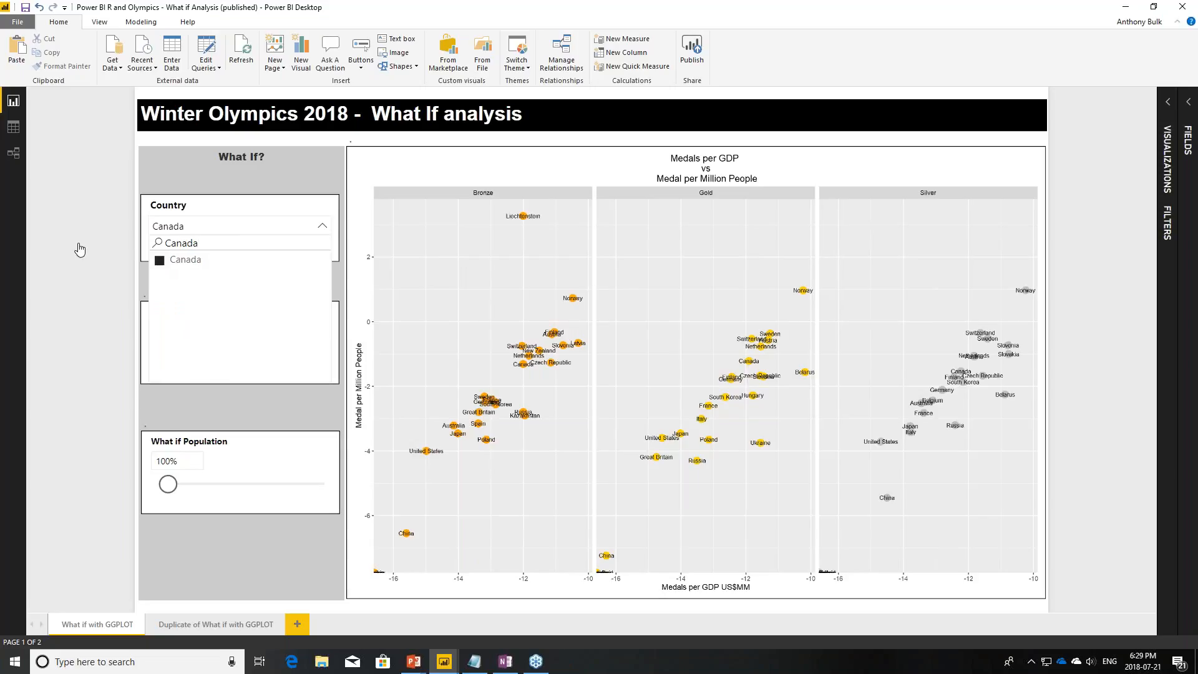
pyautogui.press('Escape')
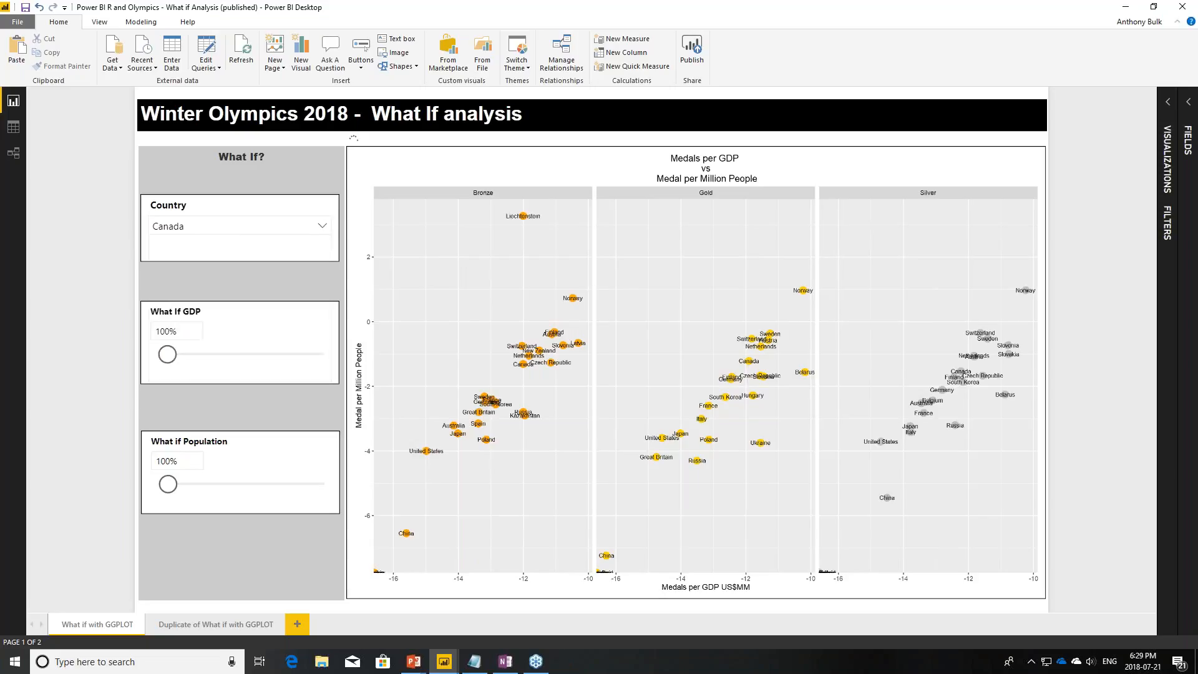
# Step: Set What If GDP to 50% and What if Population to 24% for Canada
pyautogui.click(176, 331)
pyautogui.write('.5')
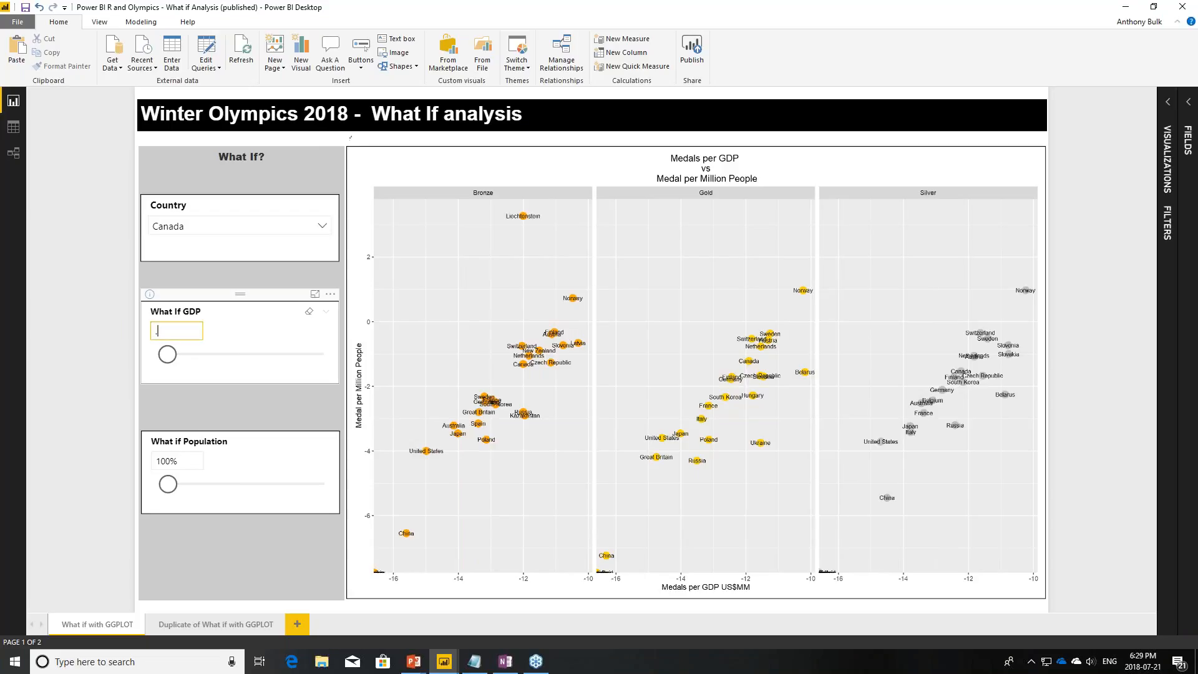
pyautogui.press('Return')
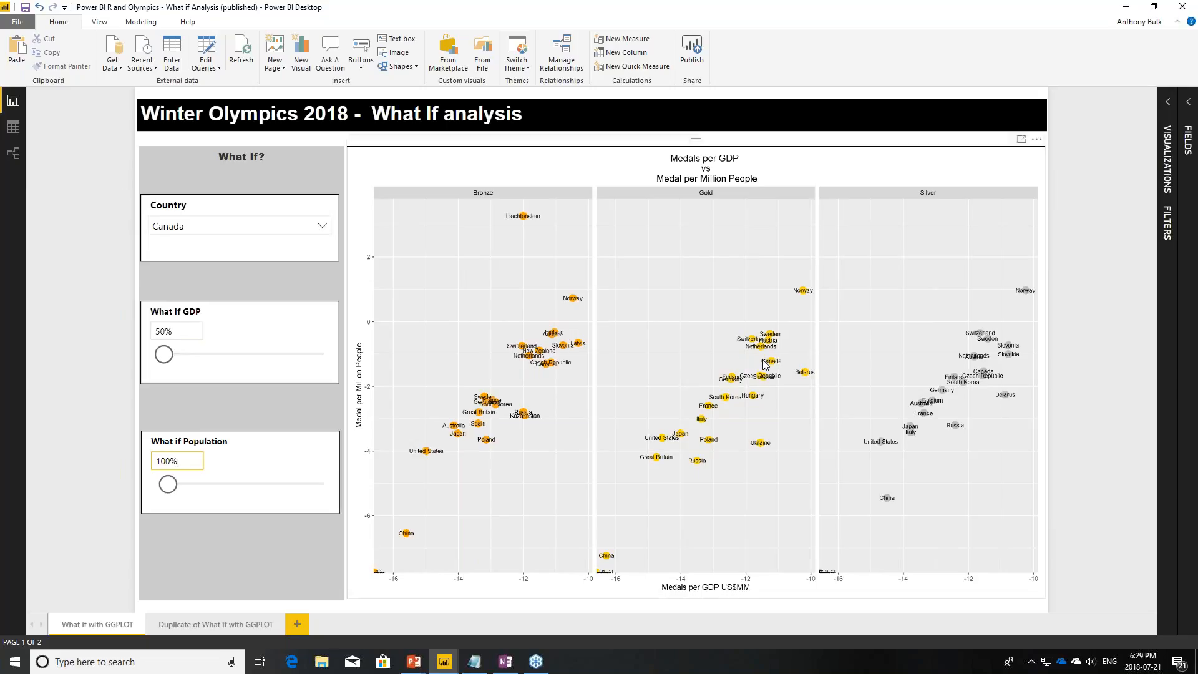
pyautogui.click(188, 461)
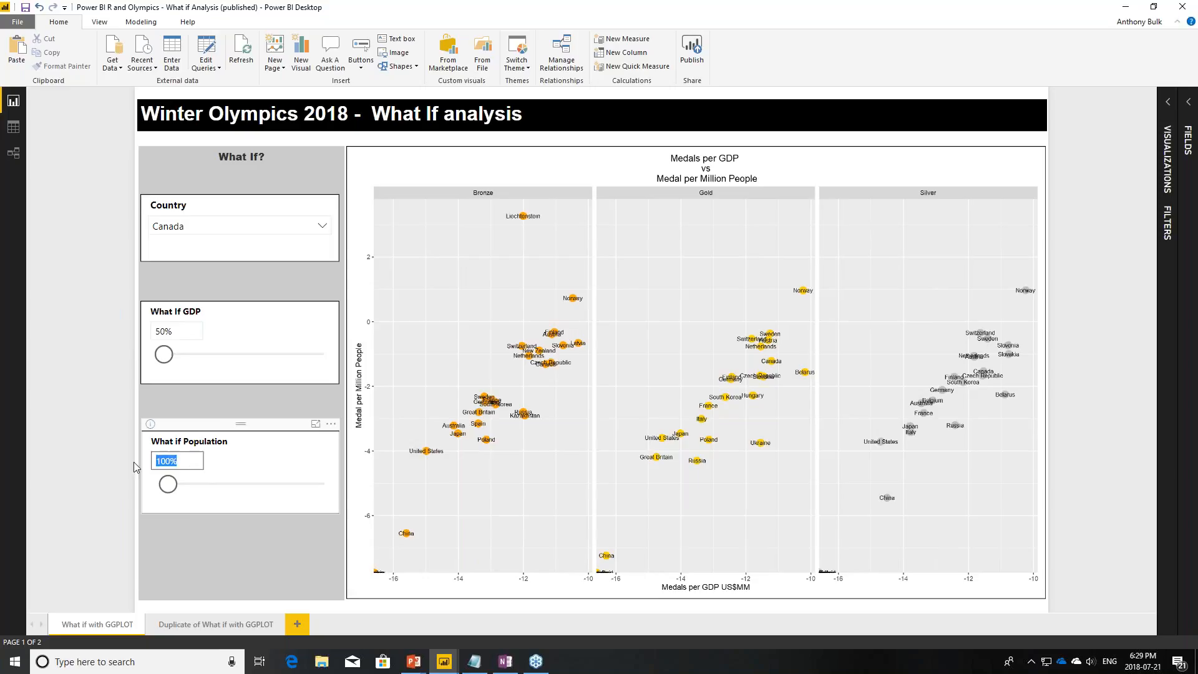
pyautogui.write('.24')
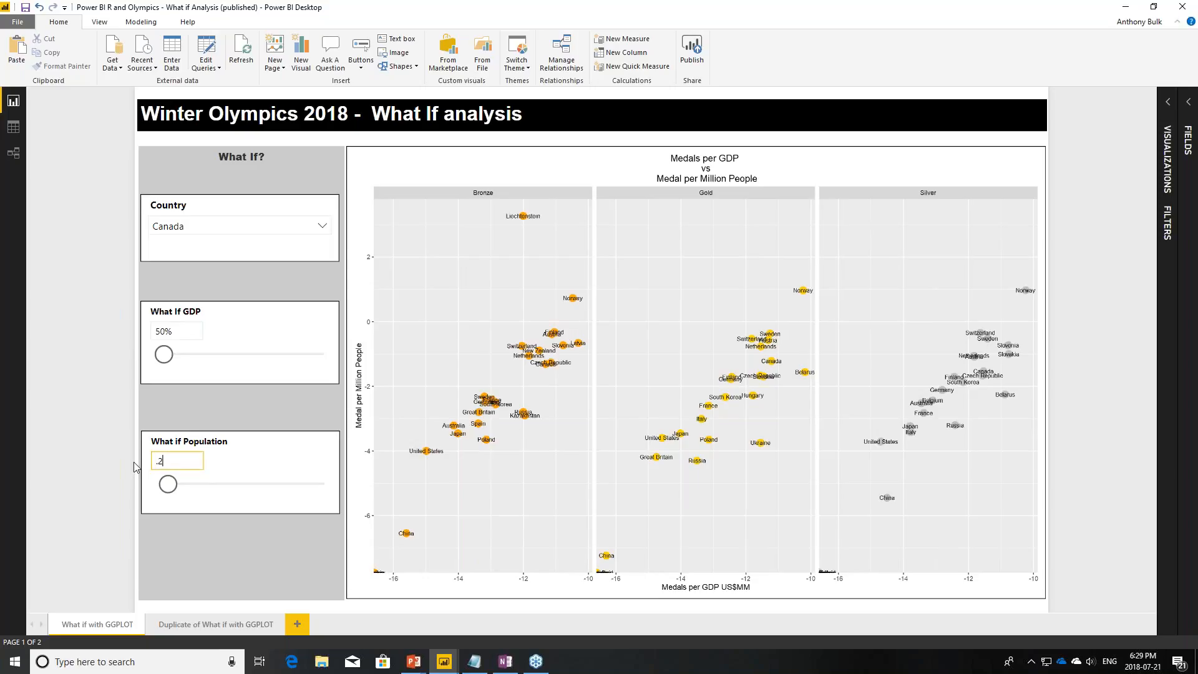
pyautogui.press('Return')
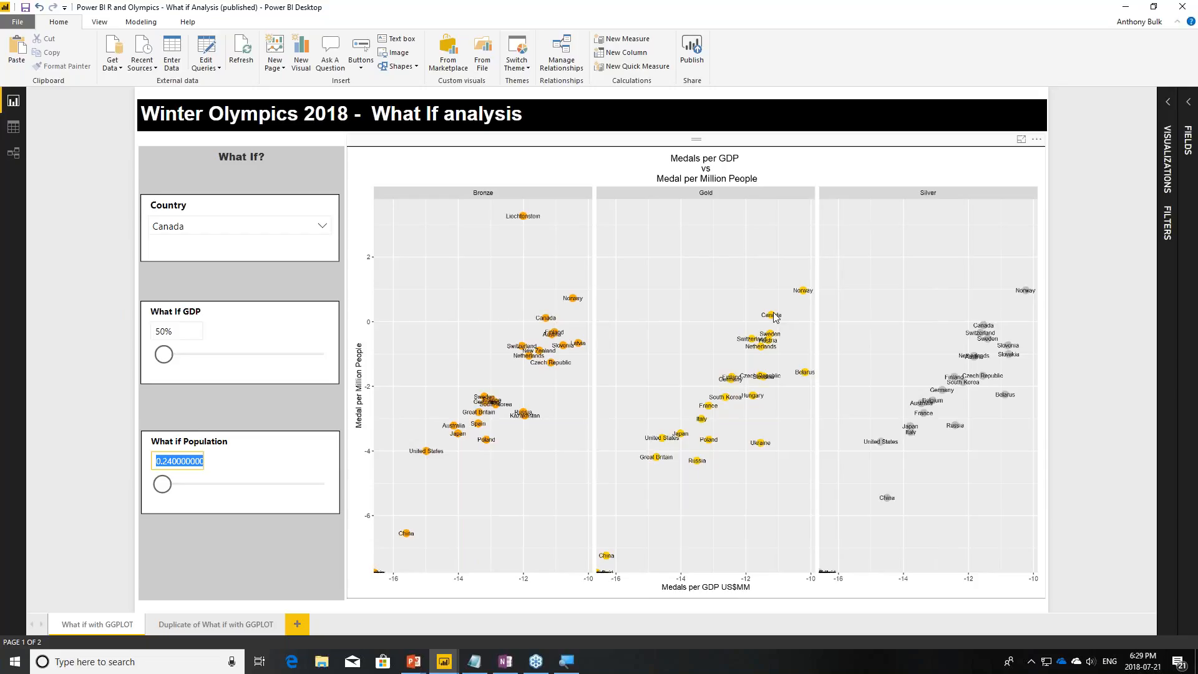
# Step: Review the R script behind the Medals per GDP vs Medal per Million People visual, from the ggplot2 library line to the ggplot plotting code
pyautogui.click(738, 332)
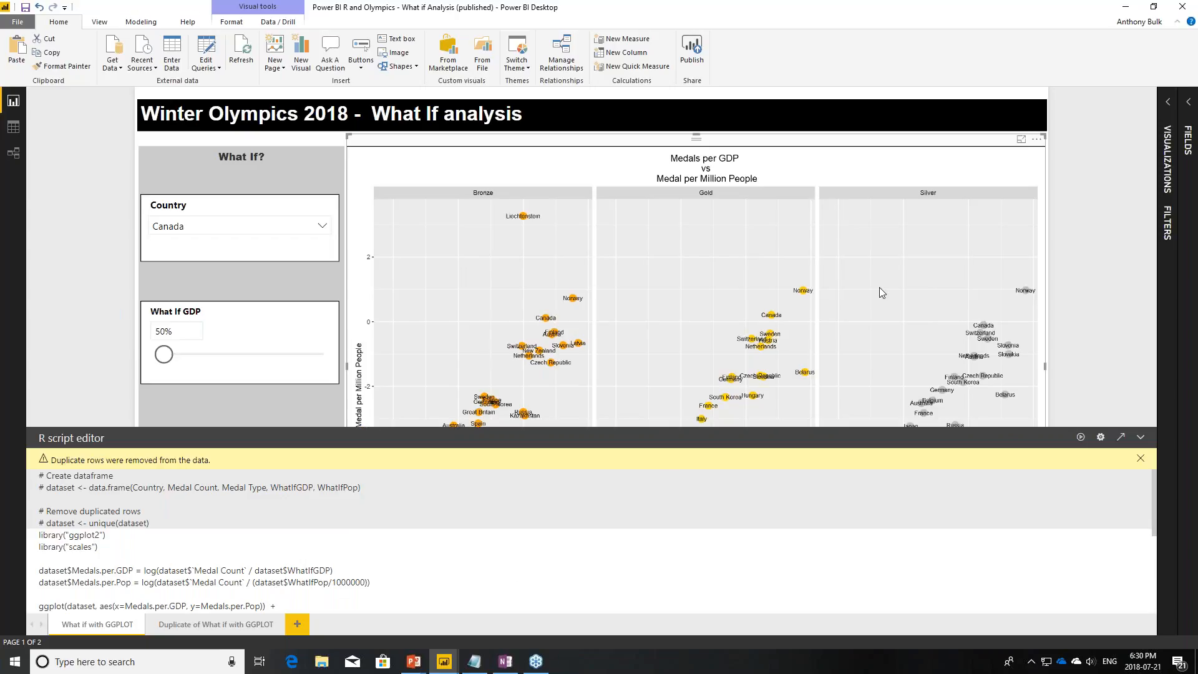
pyautogui.click(1095, 261)
pyautogui.click(613, 276)
pyautogui.scroll(-4, 269, 516)
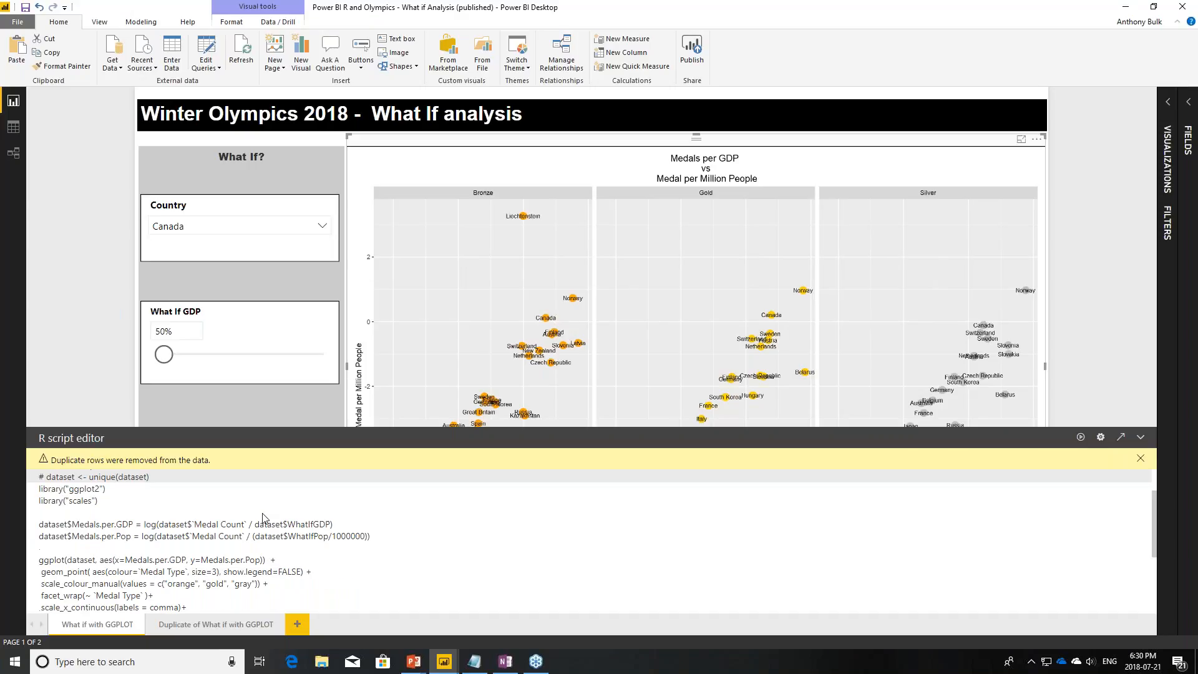
pyautogui.scroll(1, 262, 513)
pyautogui.scroll(1, 263, 512)
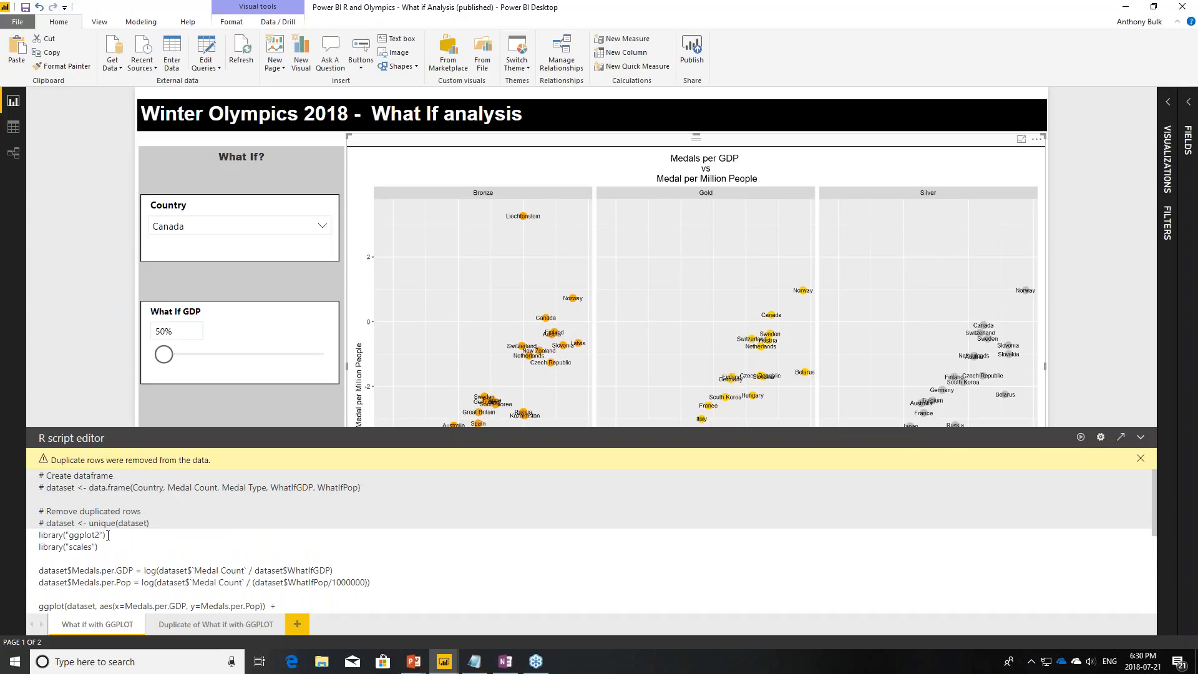
pyautogui.moveTo(108, 535); pyautogui.dragTo(38, 535)
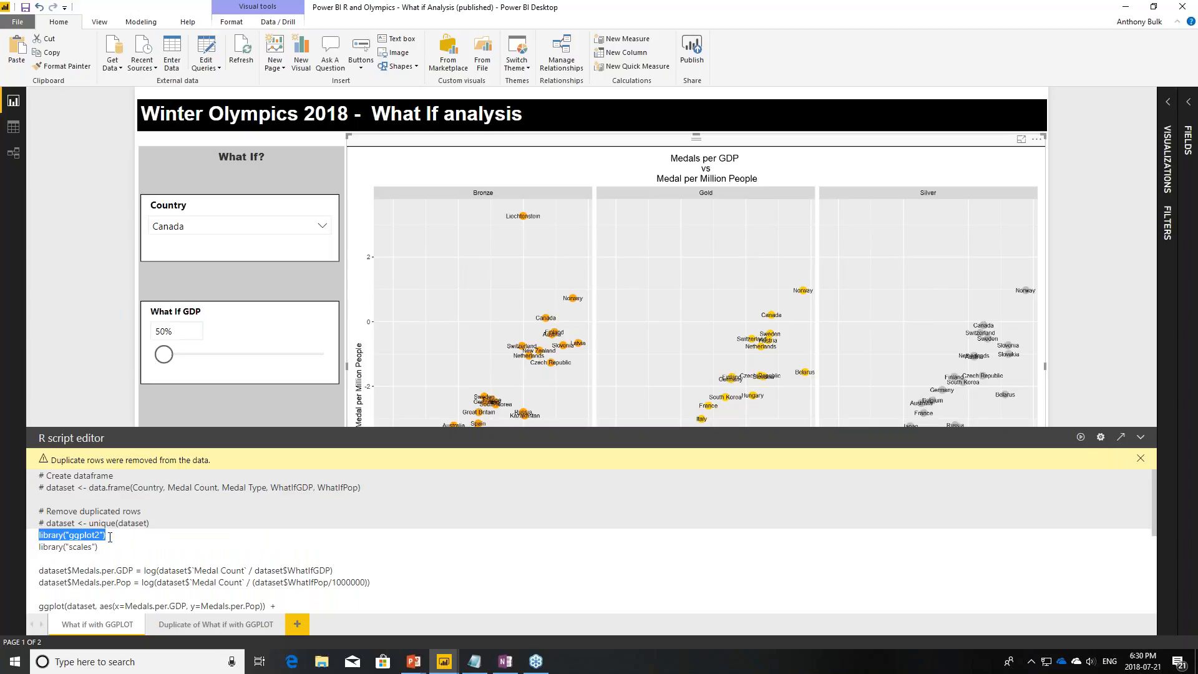
pyautogui.scroll(-2, 111, 536)
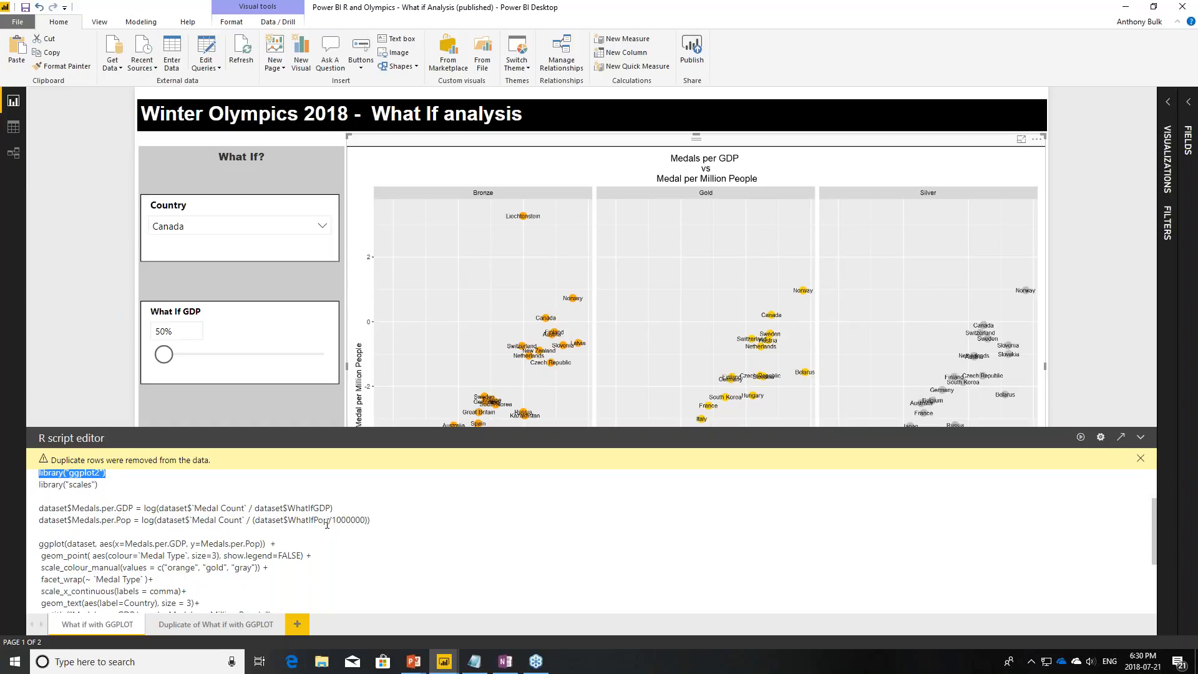
pyautogui.scroll(-2, 327, 524)
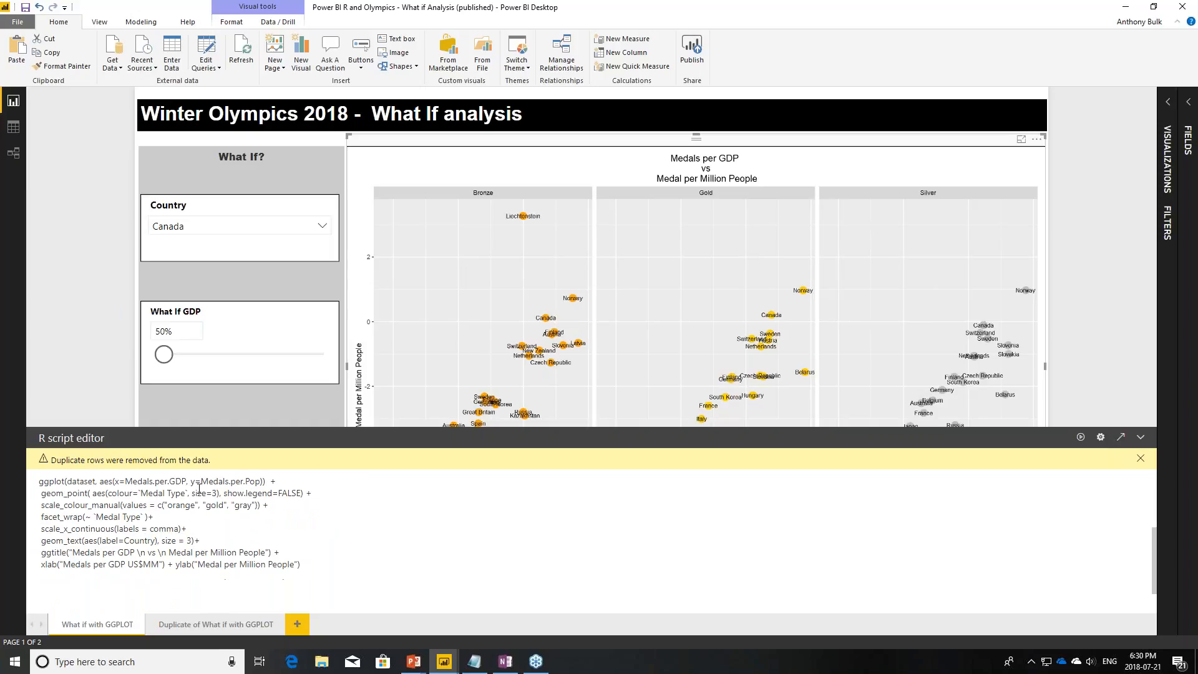
pyautogui.moveTo(317, 564); pyautogui.dragTo(31, 481)
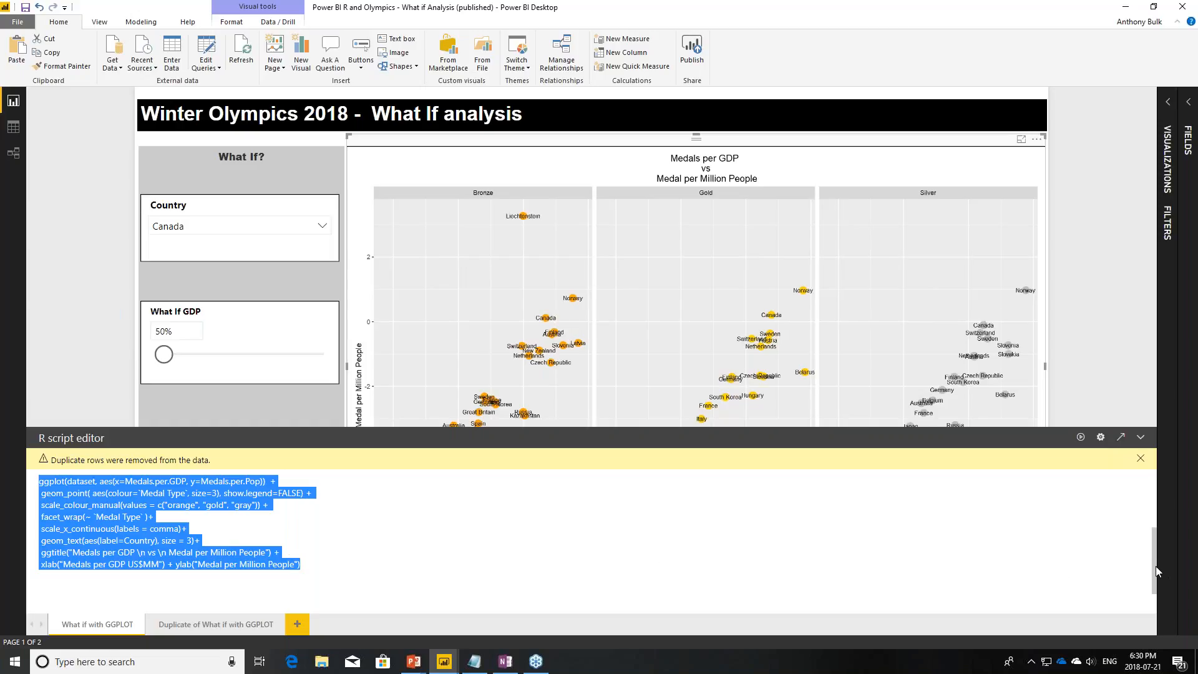
pyautogui.scroll(5, 1157, 578)
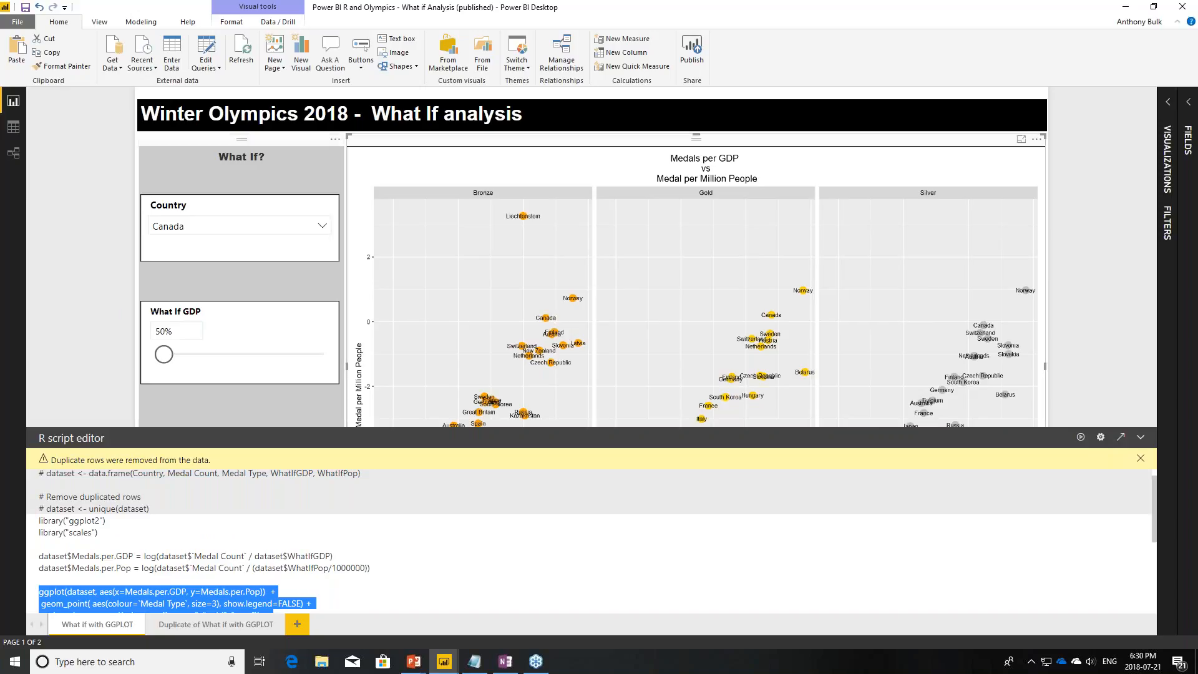
pyautogui.click(100, 228)
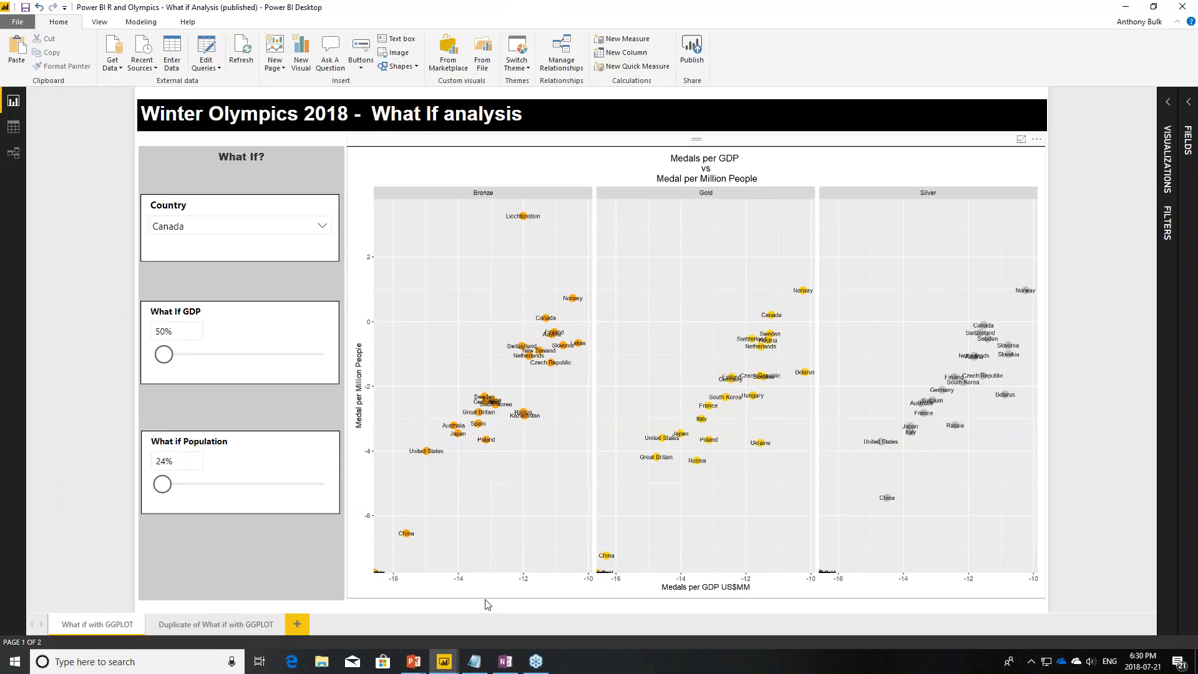
# Step: Go to the Duplicate of What if with GGPLOT page and raise What if Population to 312% for Canada
pyautogui.click(248, 624)
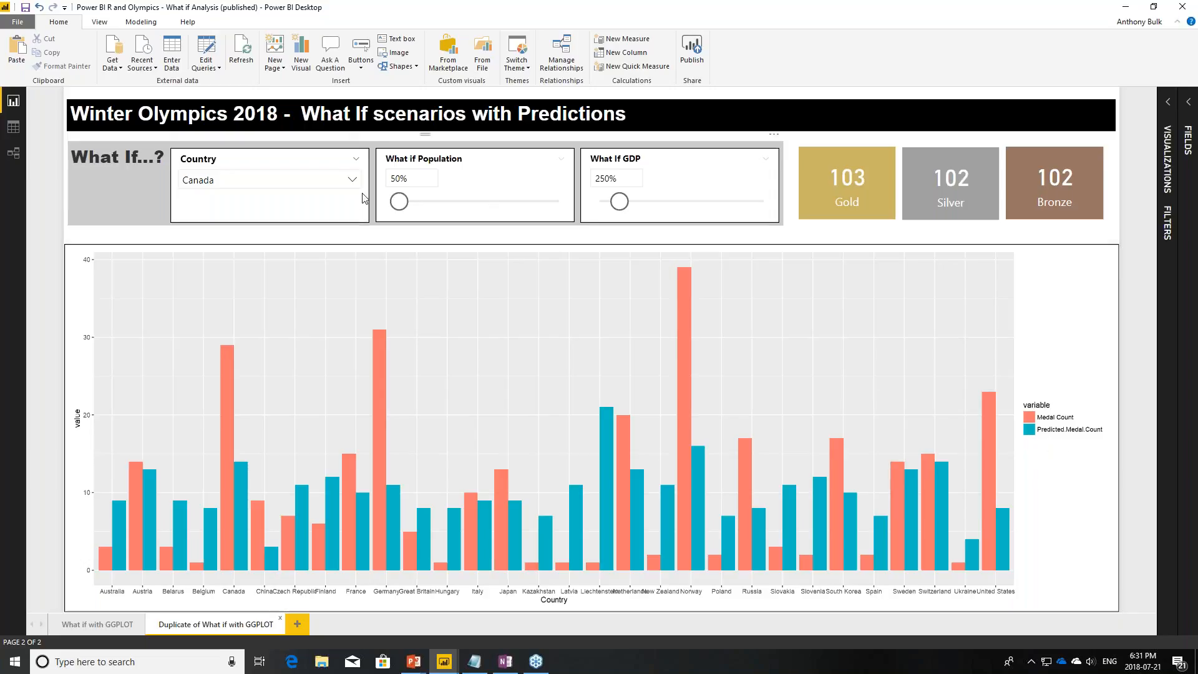
pyautogui.moveTo(412, 208)
pyautogui.mouseDown()
pyautogui.moveTo(399, 207)
pyautogui.moveTo(423, 207)
pyautogui.mouseUp()
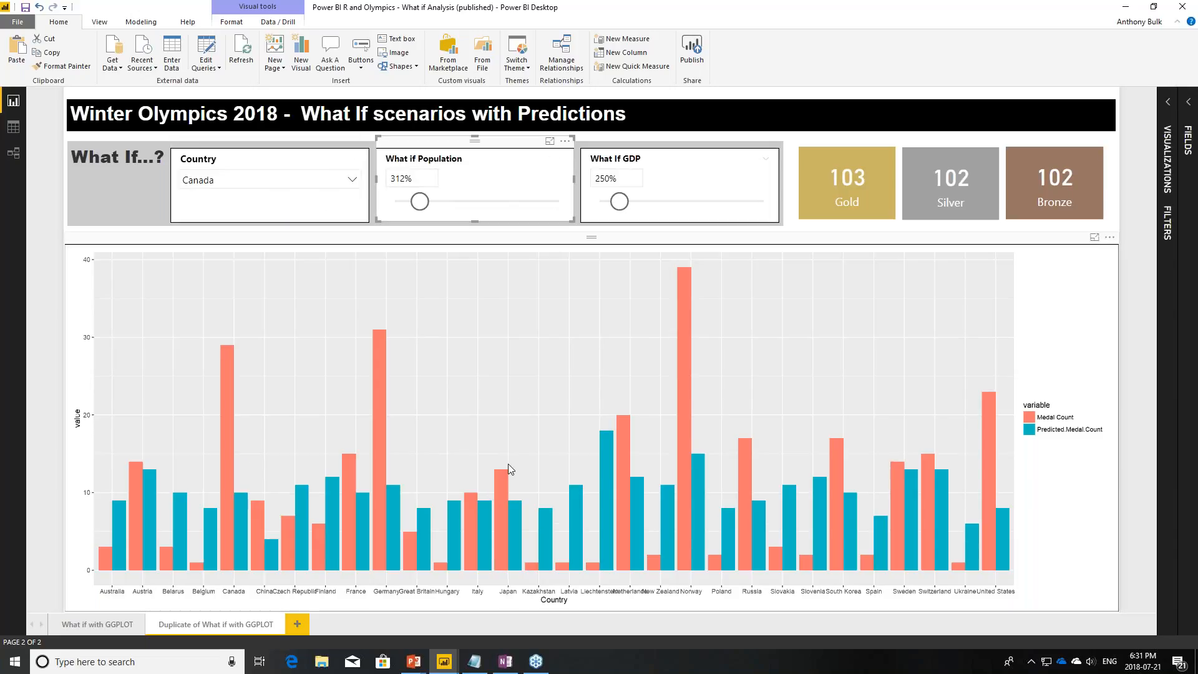
# Step: Examine the R script of the predicted medal count chart and the Medal table[edit] fields that feed it
pyautogui.click(776, 271)
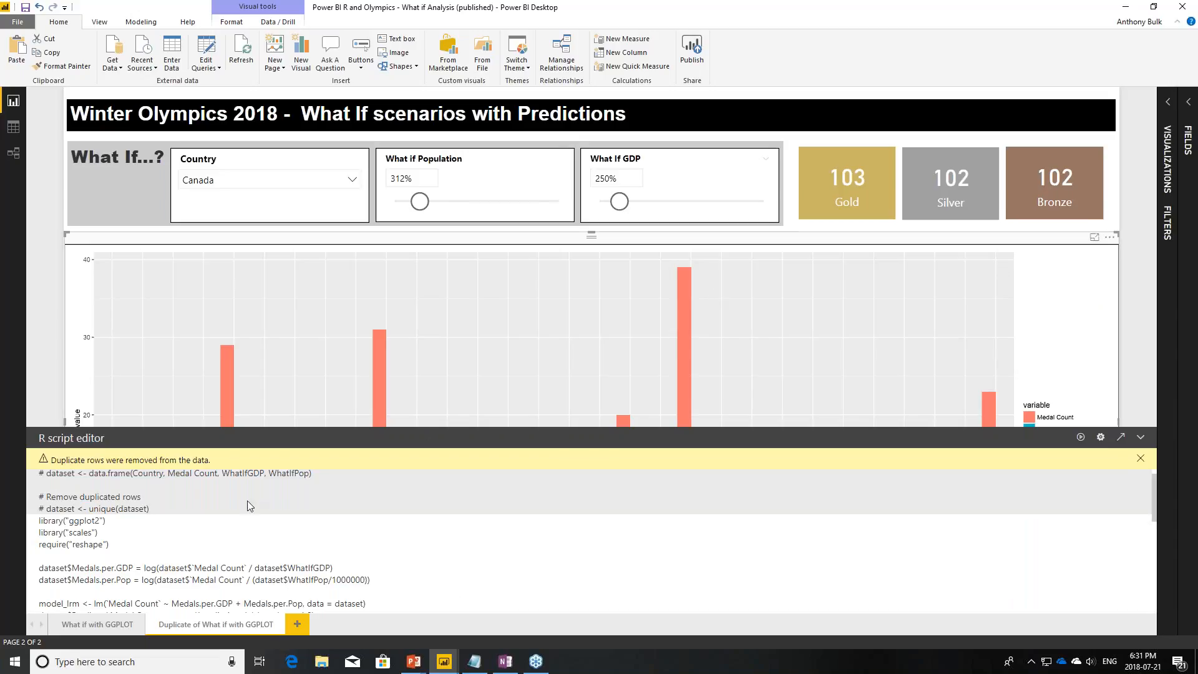
pyautogui.scroll(-2, 166, 526)
pyautogui.scroll(2, 167, 527)
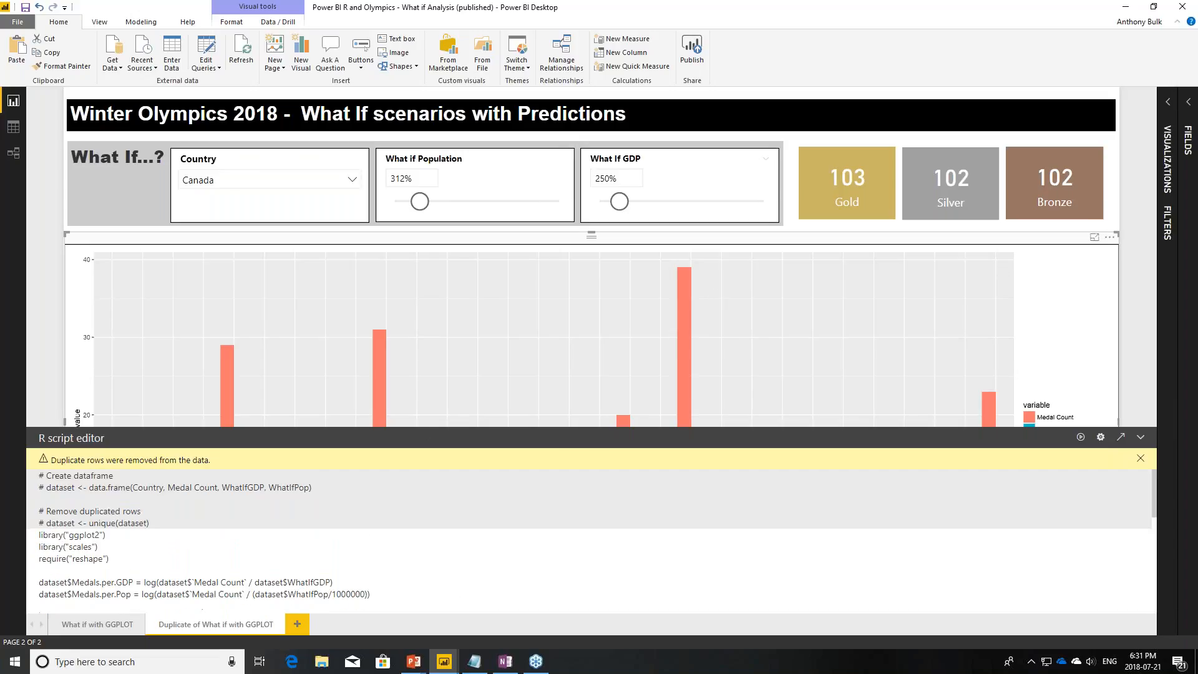
pyautogui.click(1189, 104)
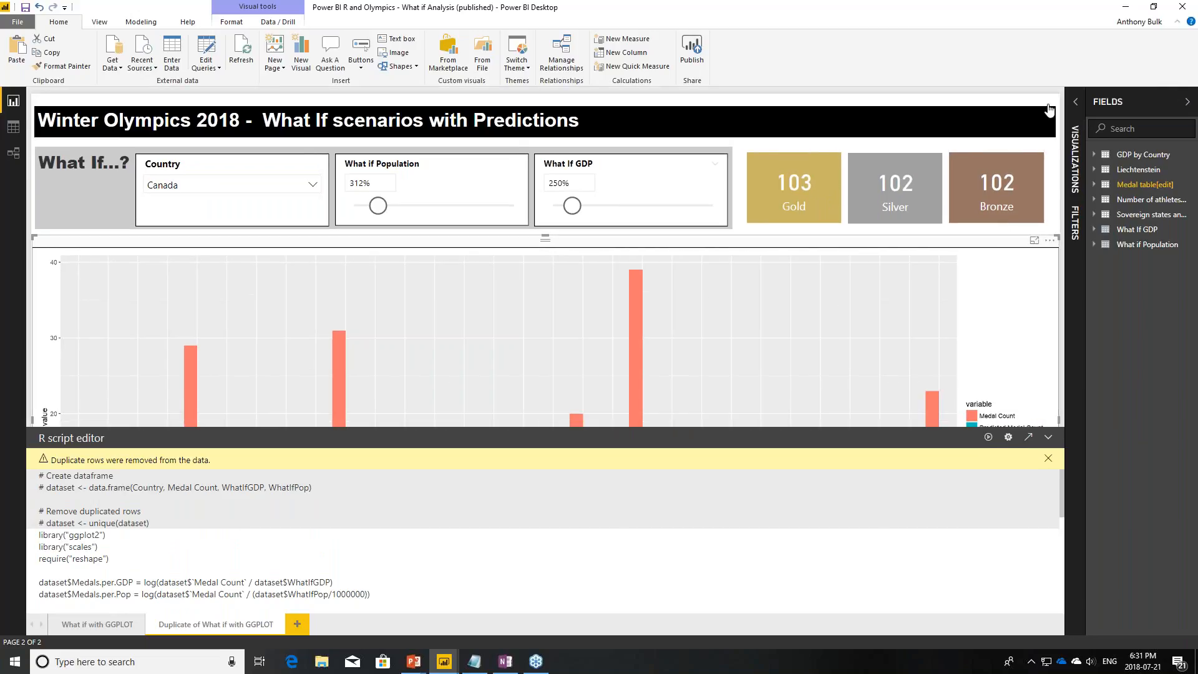
pyautogui.click(1079, 112)
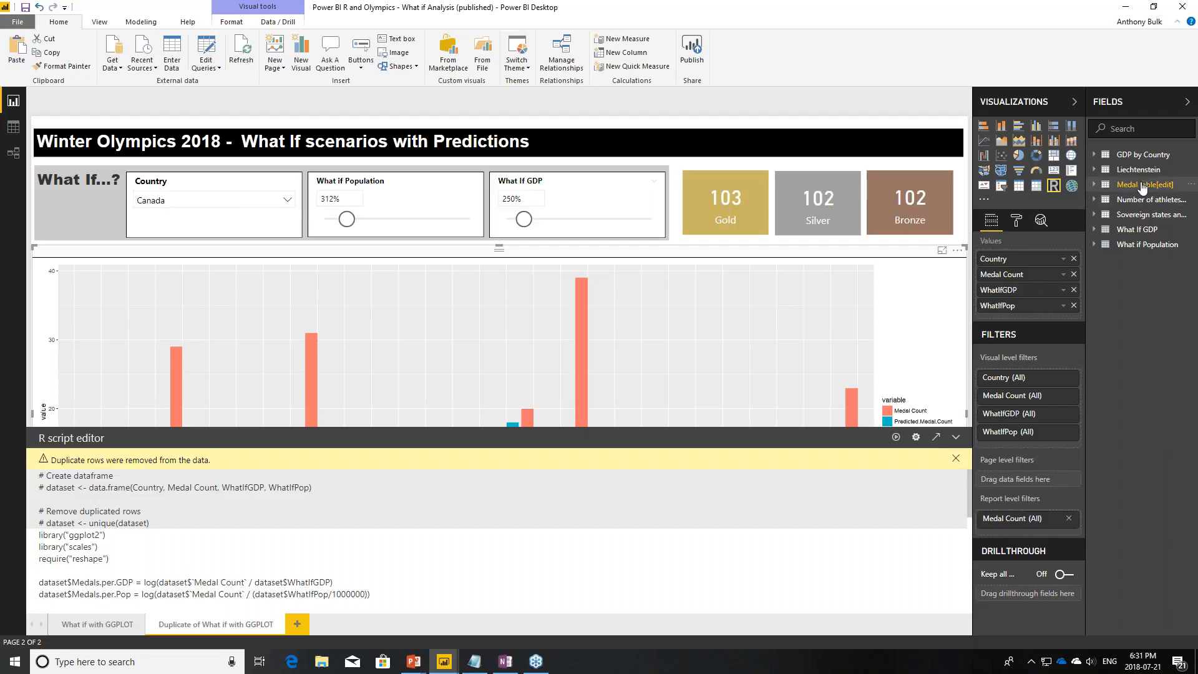
pyautogui.click(1093, 184)
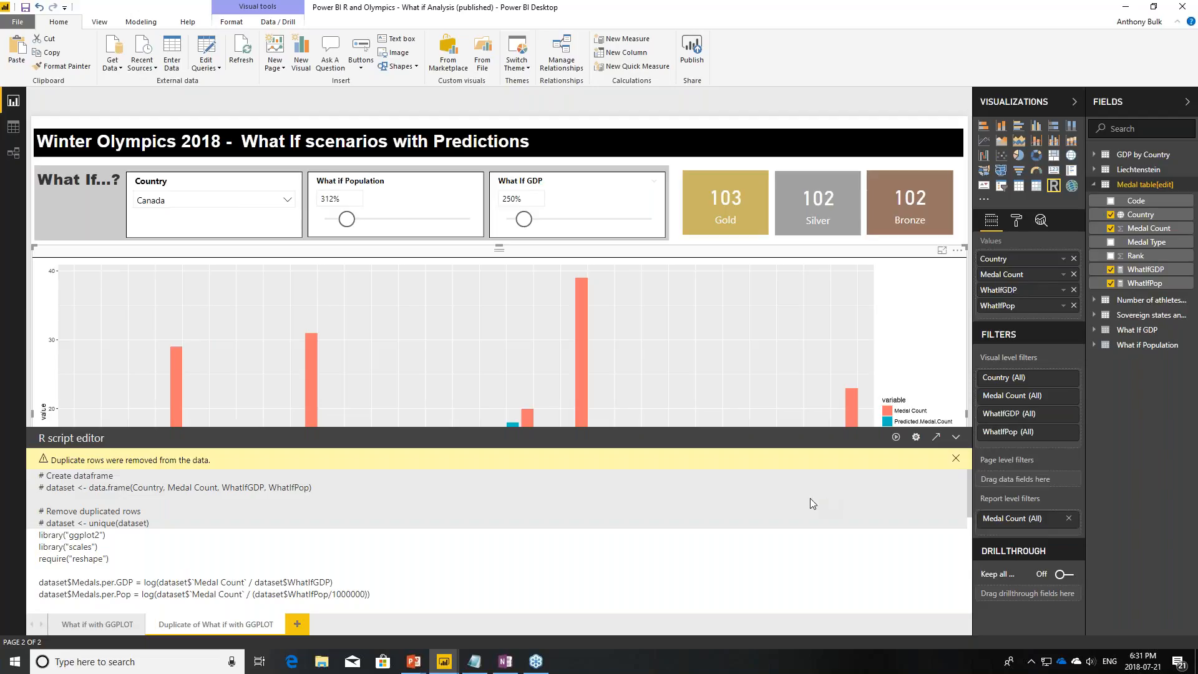
# Step: Review the rest of the predicted medal chart's R script, through the linear model and ggplot bar code, and collapse the script editor
pyautogui.scroll(-2, 189, 542)
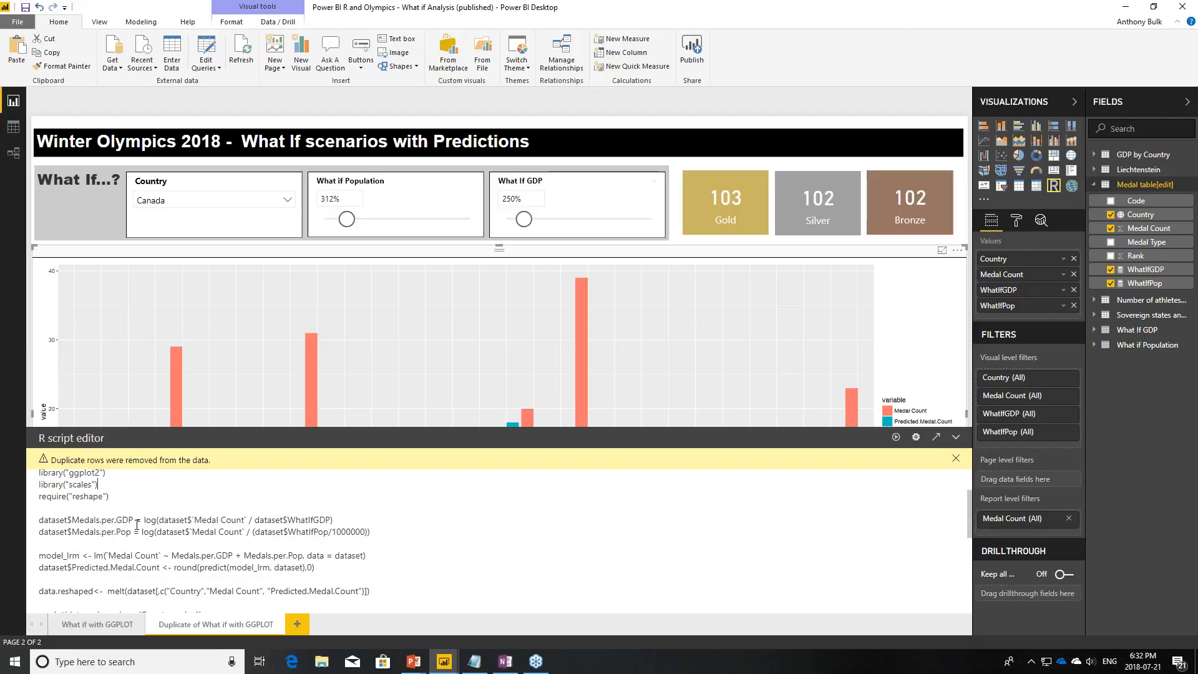
pyautogui.scroll(-2, 347, 502)
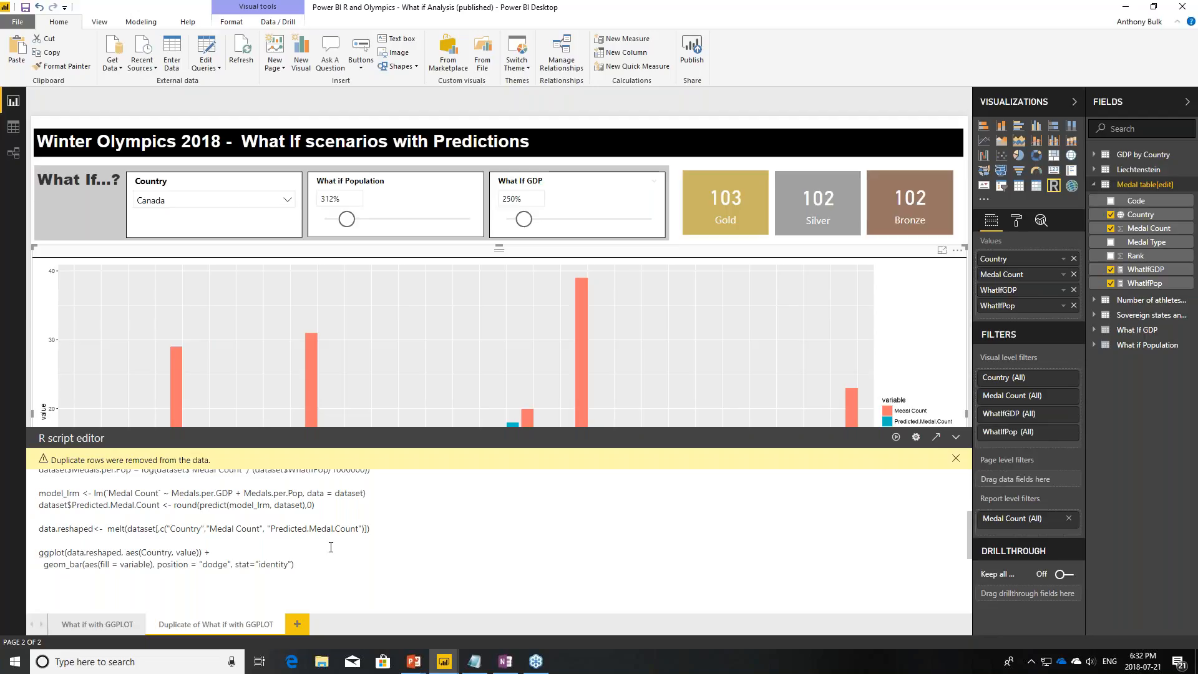
pyautogui.click(955, 437)
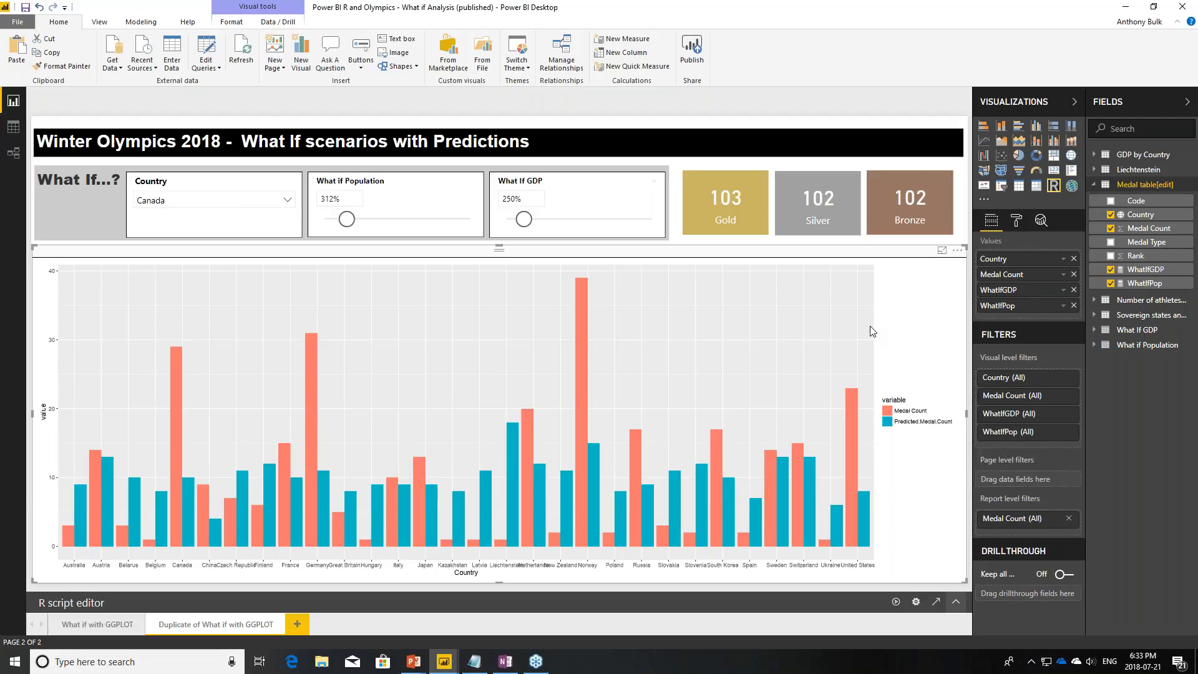
# Step: On the What if with GGPLOT page, inspect the full DAX formula of the WhatIfGDP measure used by the medals scatter visual
pyautogui.click(84, 624)
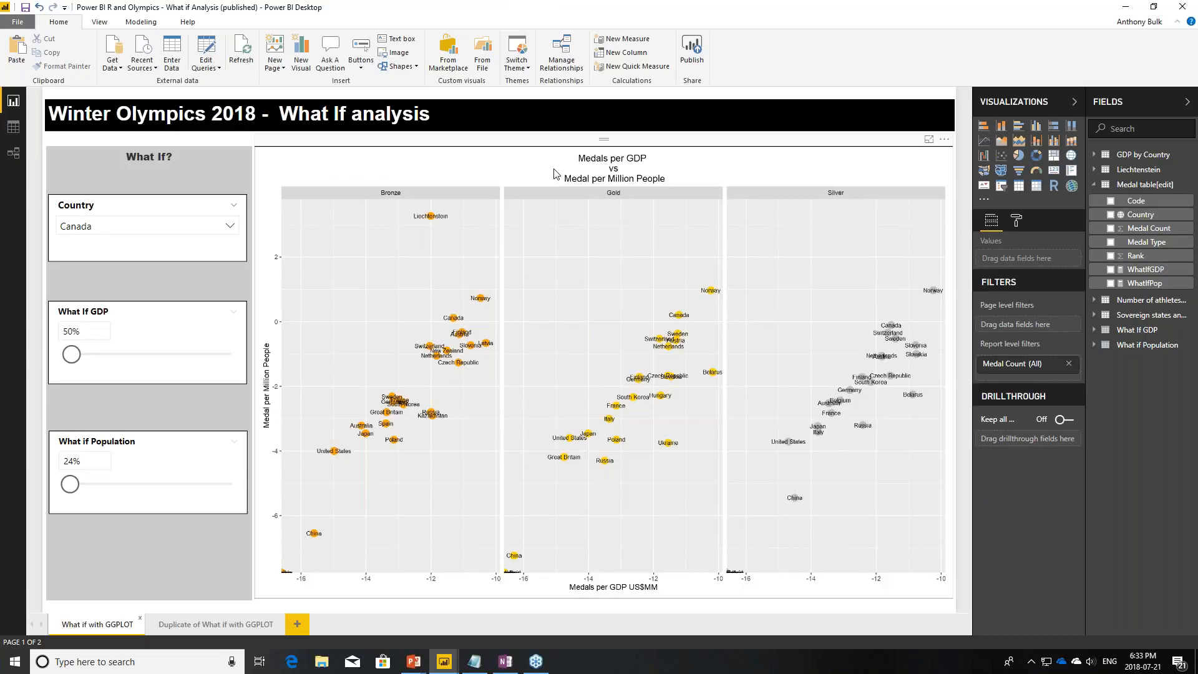
pyautogui.click(692, 316)
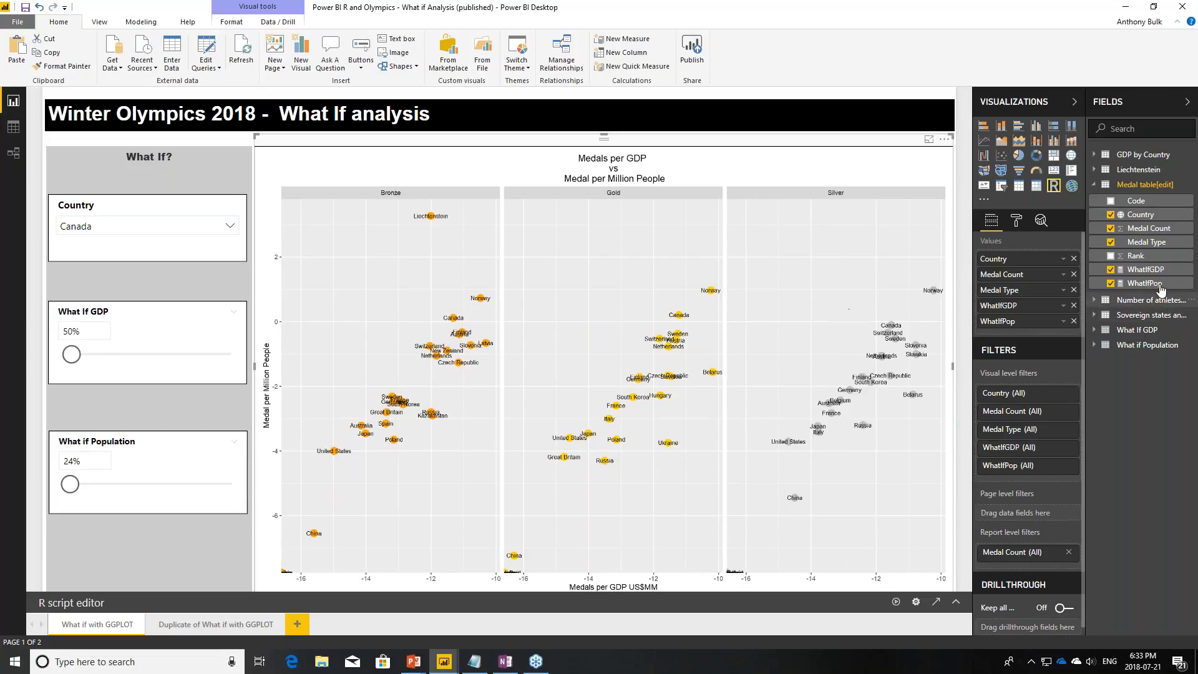
pyautogui.click(1143, 272)
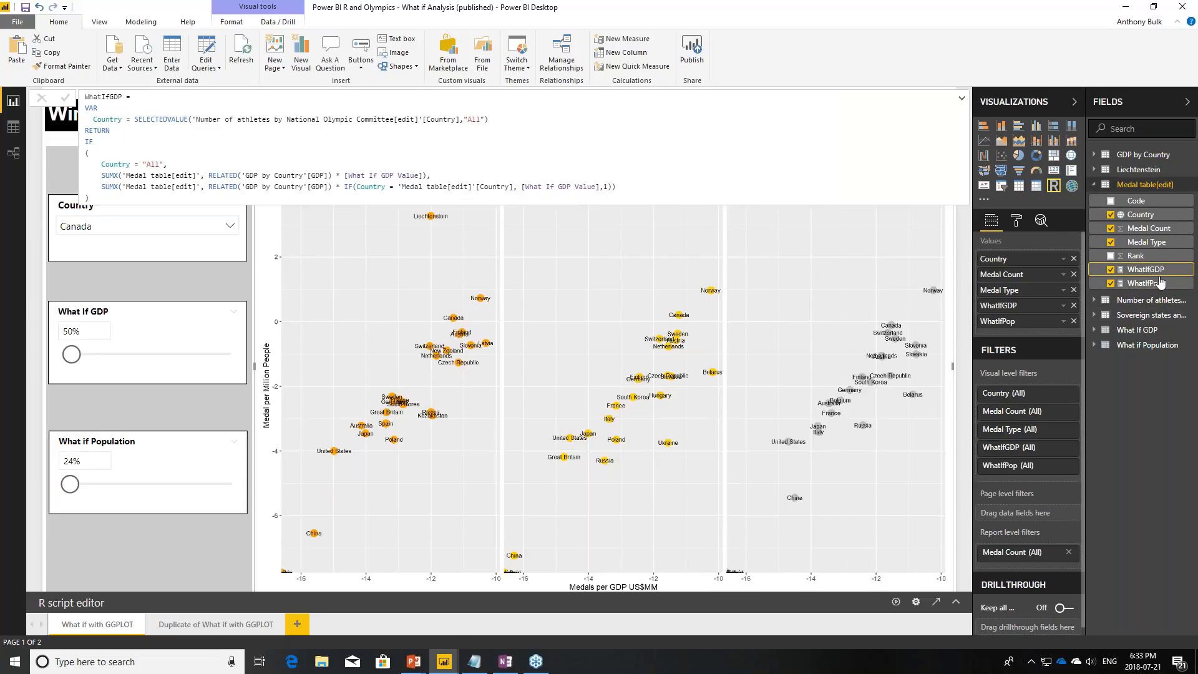
pyautogui.moveTo(88, 198); pyautogui.dragTo(86, 97)
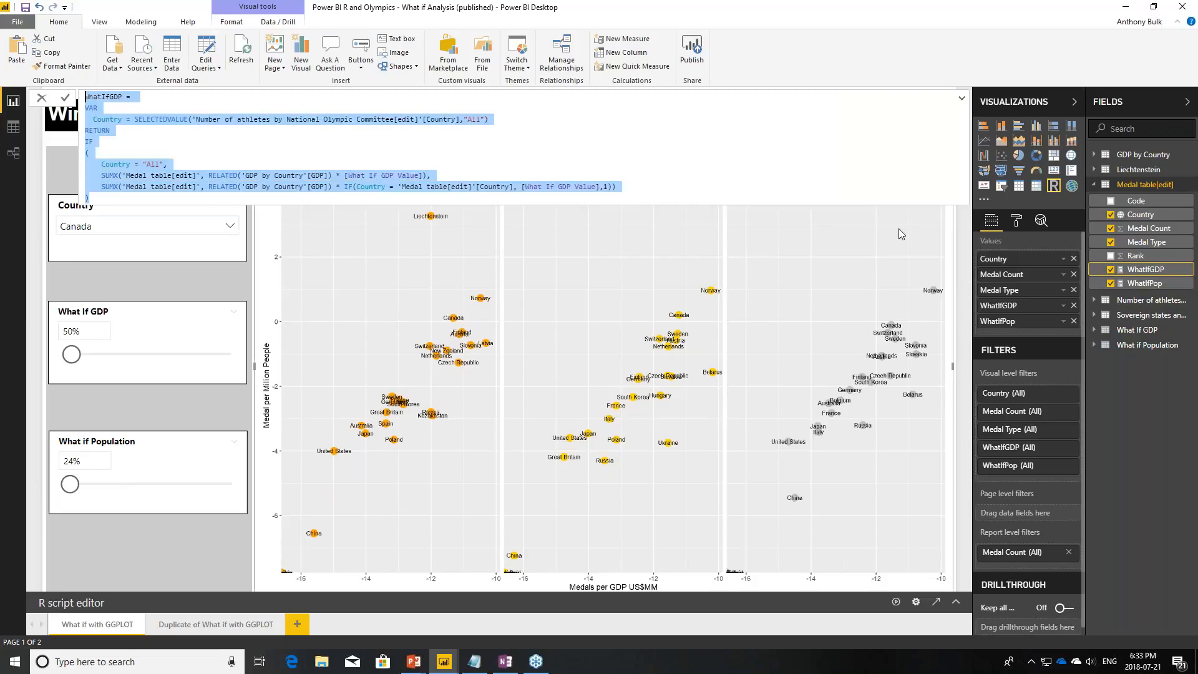
pyautogui.click(1175, 482)
# Step: Inspect the DAX formula of the WhatIfPop measure in Medal table[edit] and collapse the formula display
pyautogui.click(1141, 284)
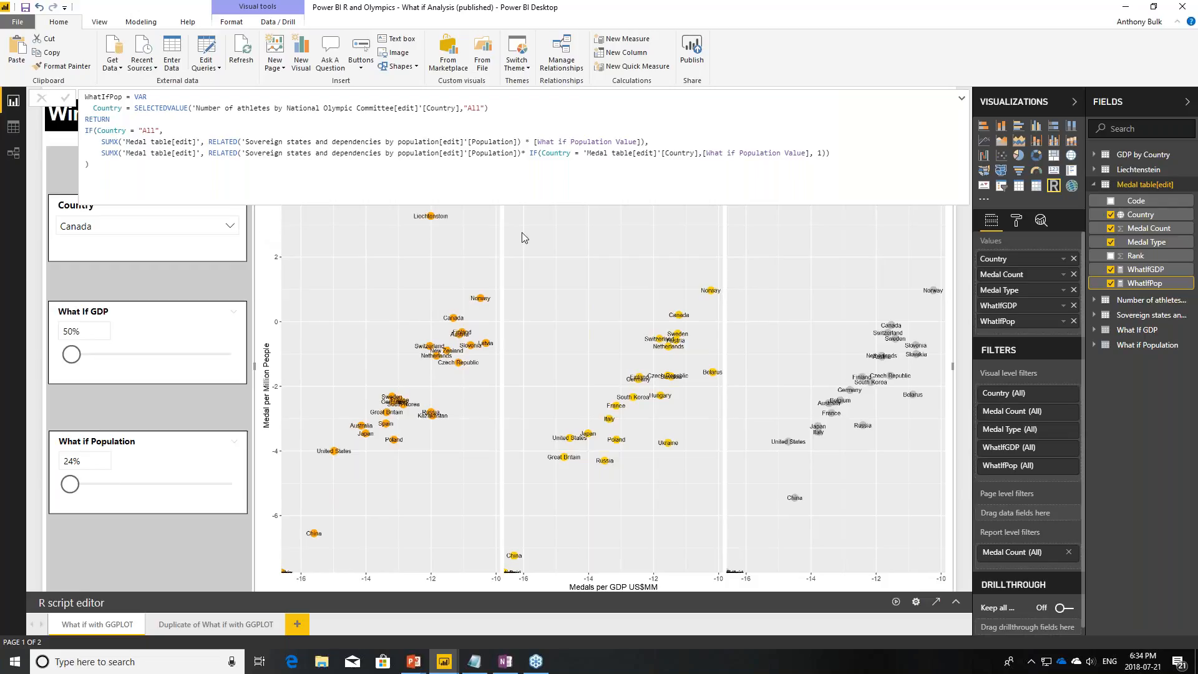
pyautogui.click(961, 99)
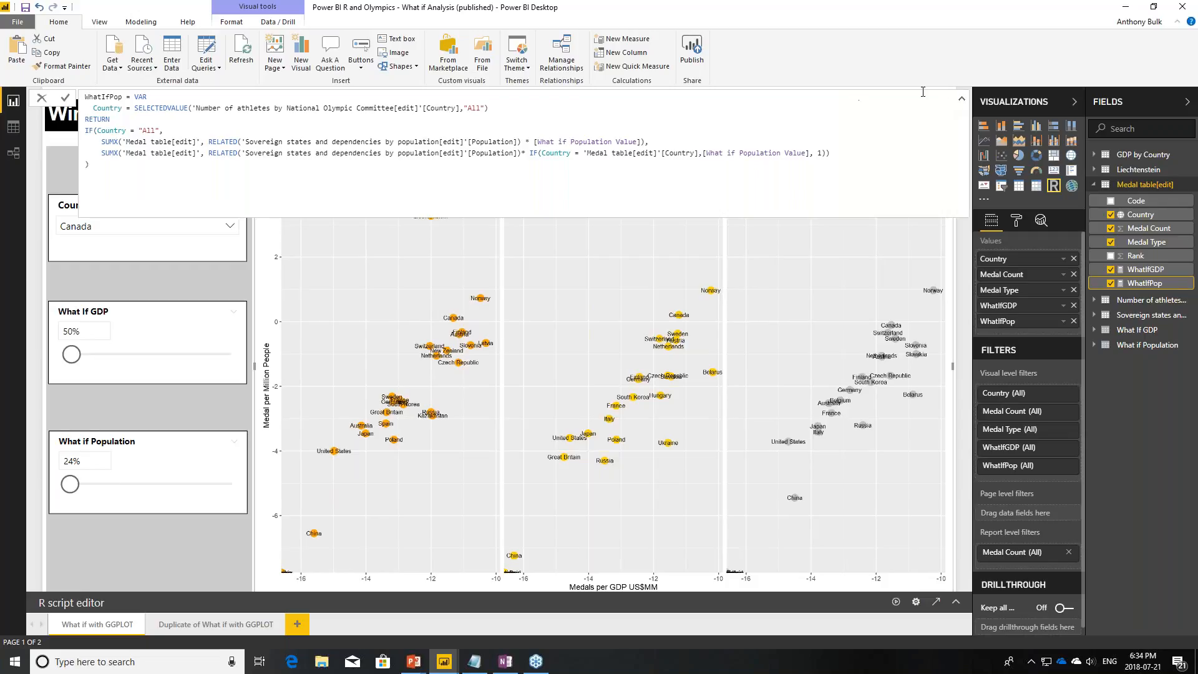
pyautogui.click(960, 100)
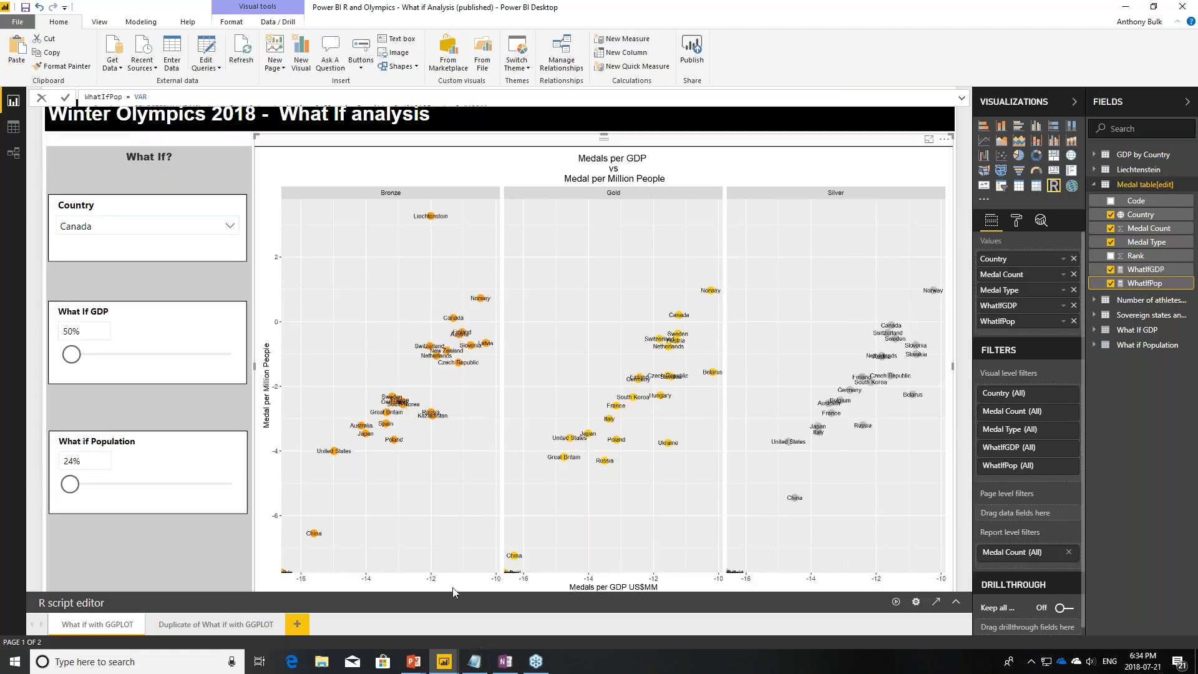
# Step: Switch to the running PowerPoint slide show and advance it to the Recap slide
pyautogui.moveTo(415, 663)
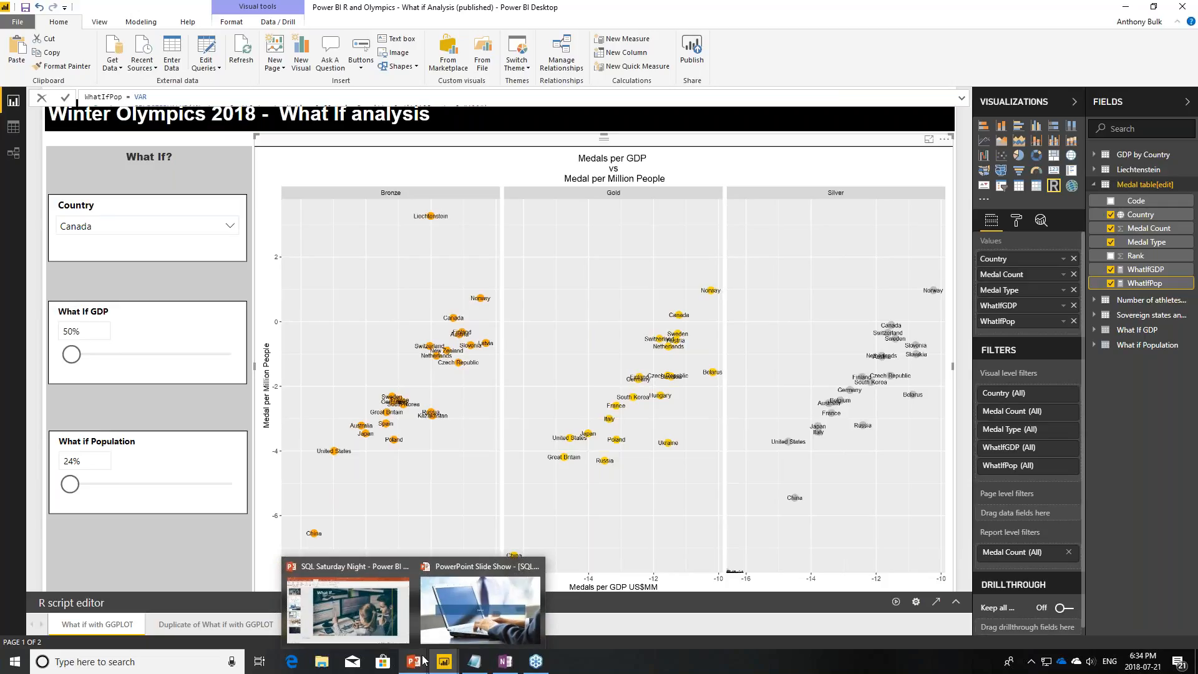
pyautogui.click(481, 608)
pyautogui.click(598, 581)
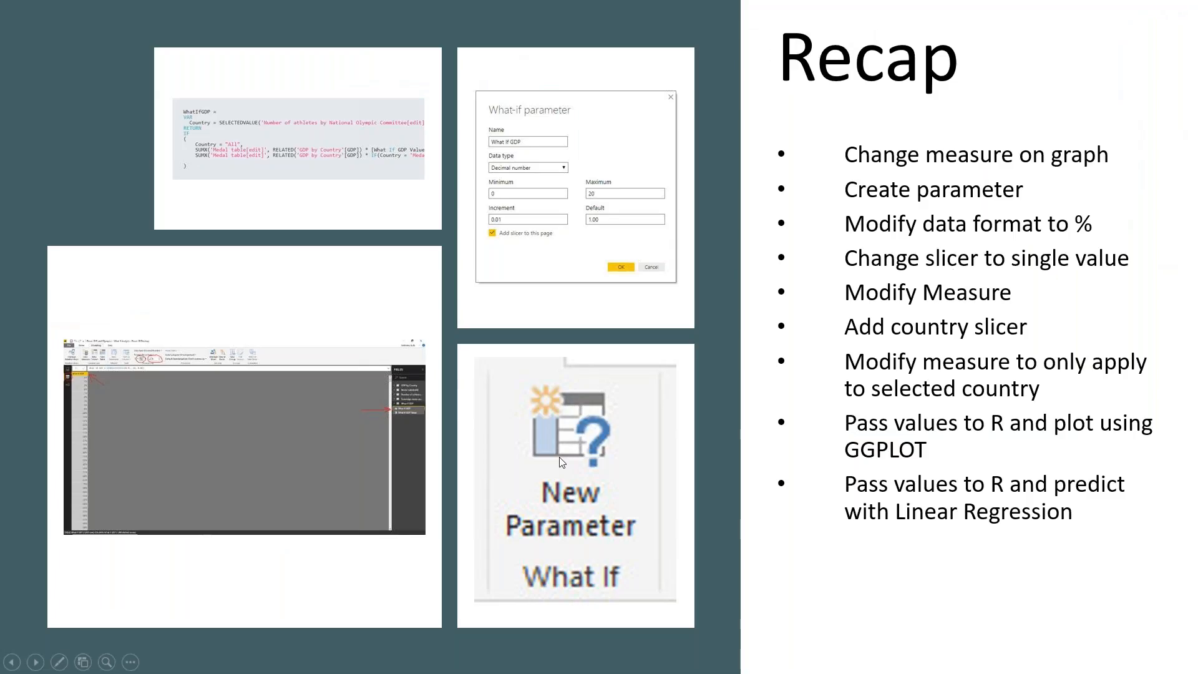